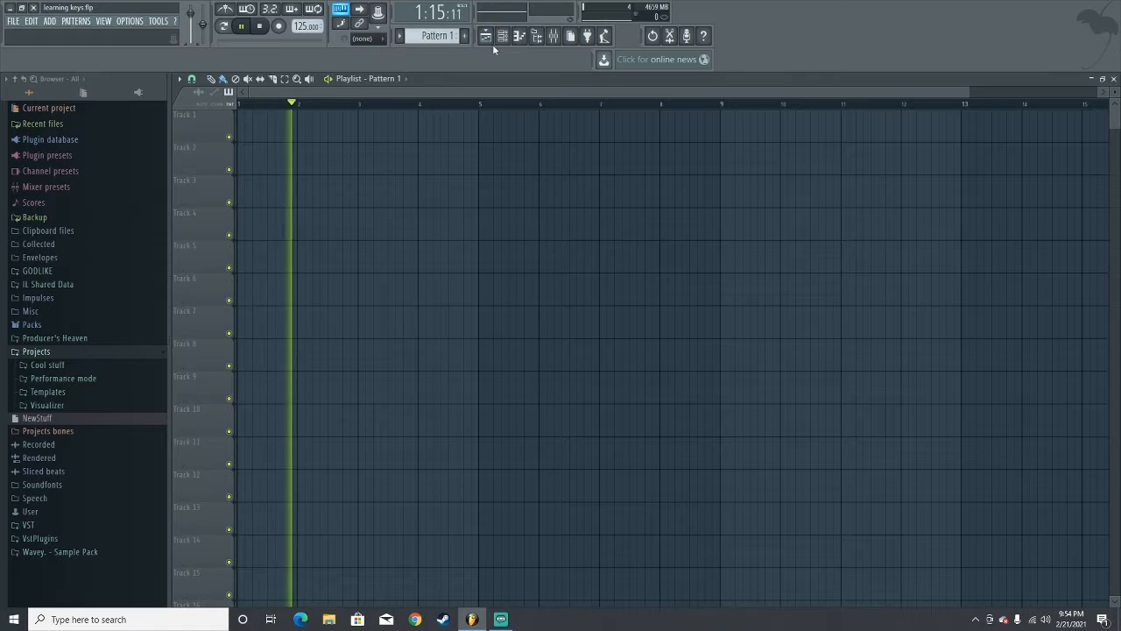
# Open the Sakura channel's notes of Pattern 1 in the piano roll and play them back in pattern mode
pyautogui.click(499, 39)
pyautogui.click(437, 325)
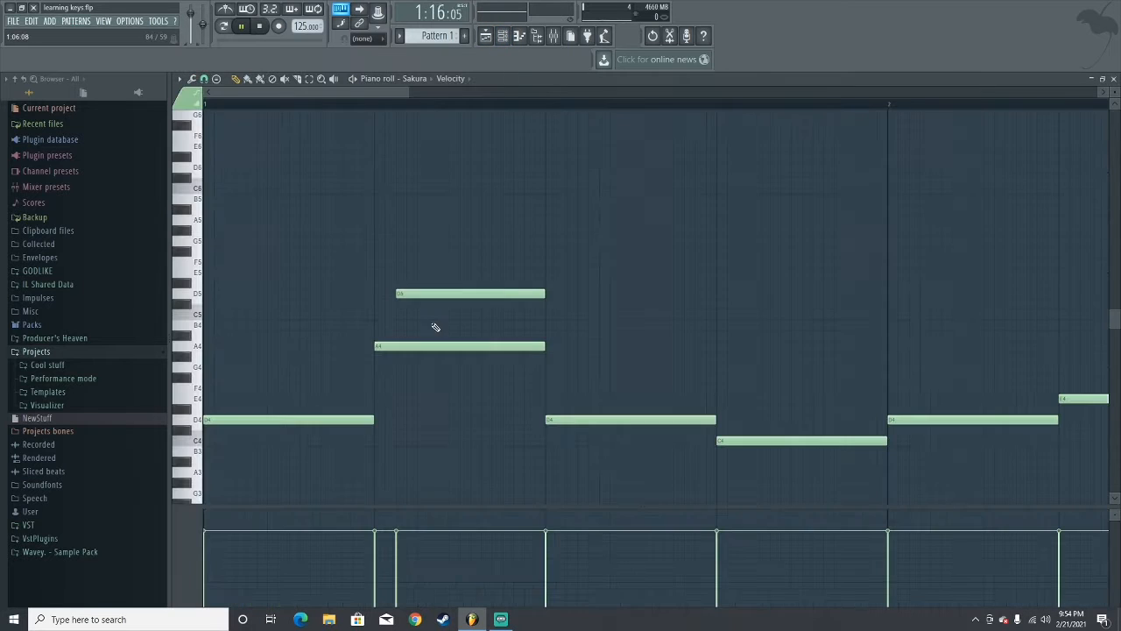
pyautogui.click(237, 27)
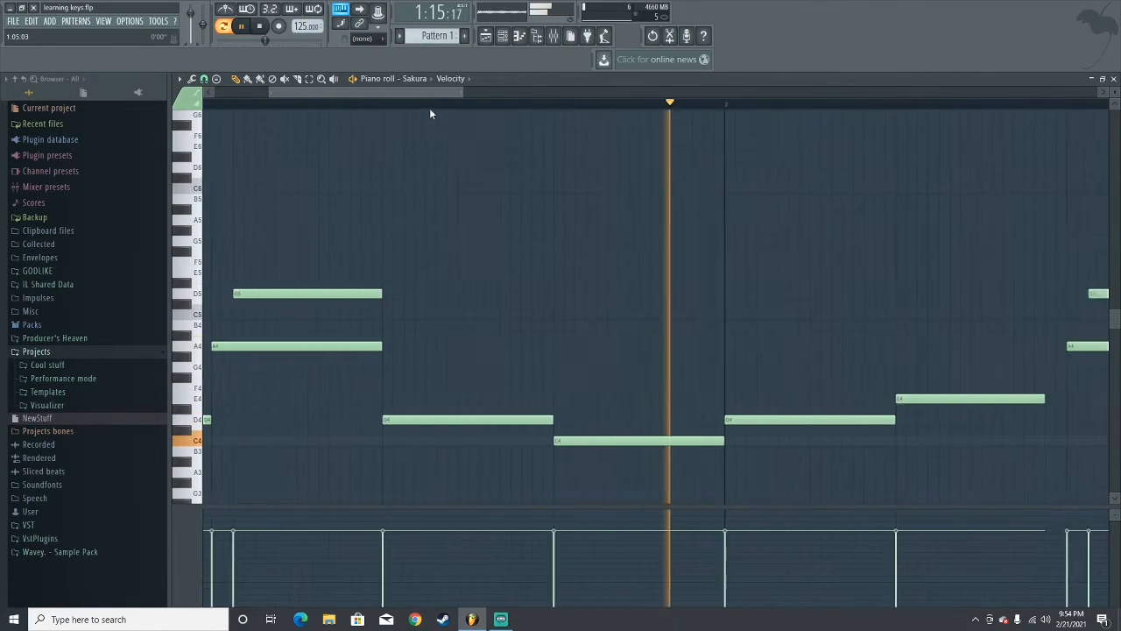
pyautogui.press('space')
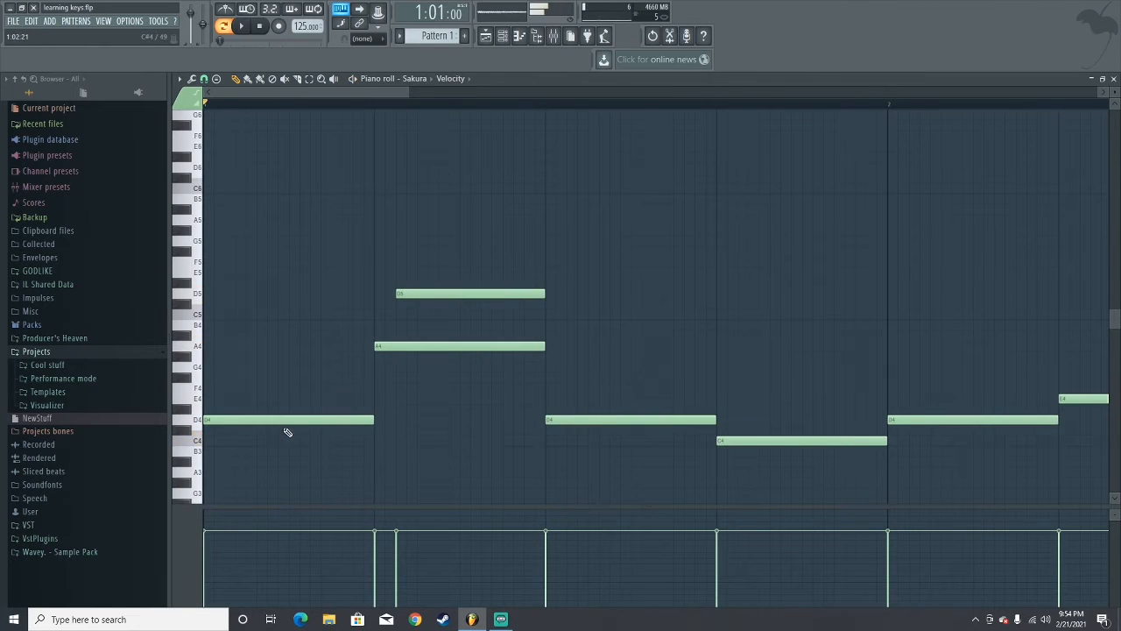
# Return to the start of the Sakura melody and play its opening note again
pyautogui.click(188, 429)
pyautogui.moveTo(289, 92); pyautogui.dragTo(206, 94)
pyautogui.press('space')
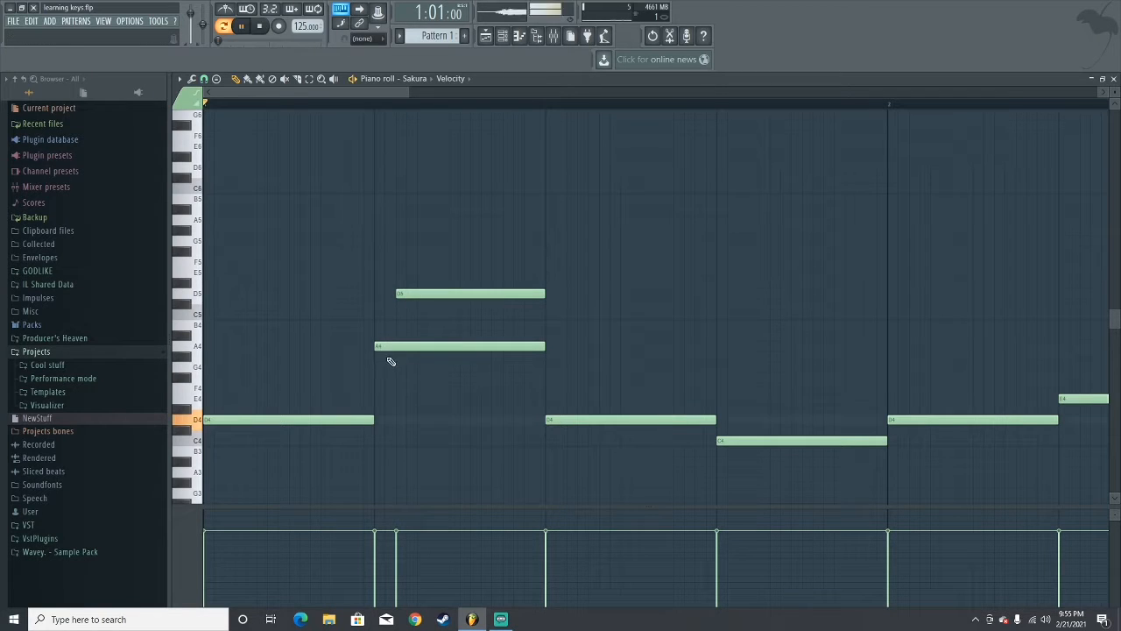
pyautogui.press('space')
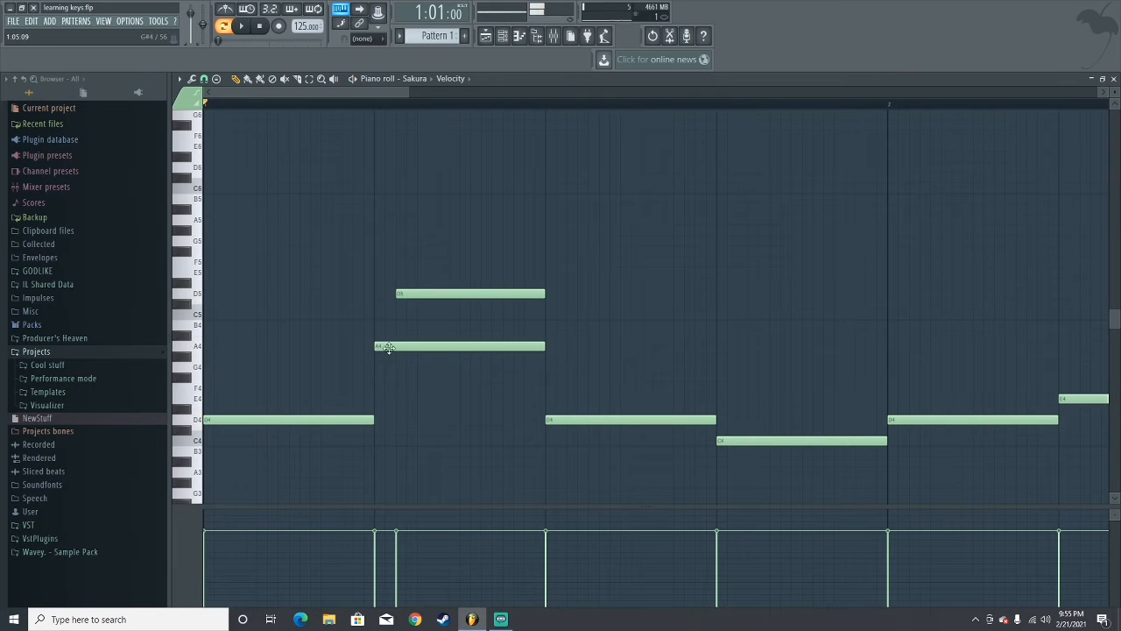
# Try the Sakura melody without its first D5 note, and put the note back above the A4
pyautogui.rightClick(406, 294)
pyautogui.press('space')
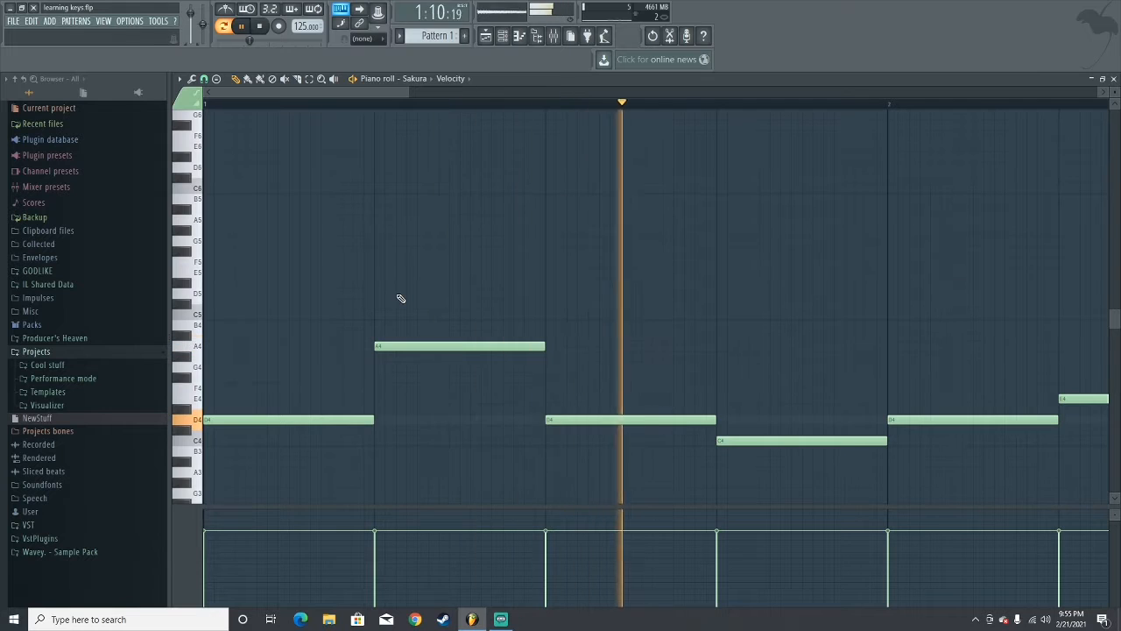
pyautogui.press('space')
pyautogui.click(407, 294)
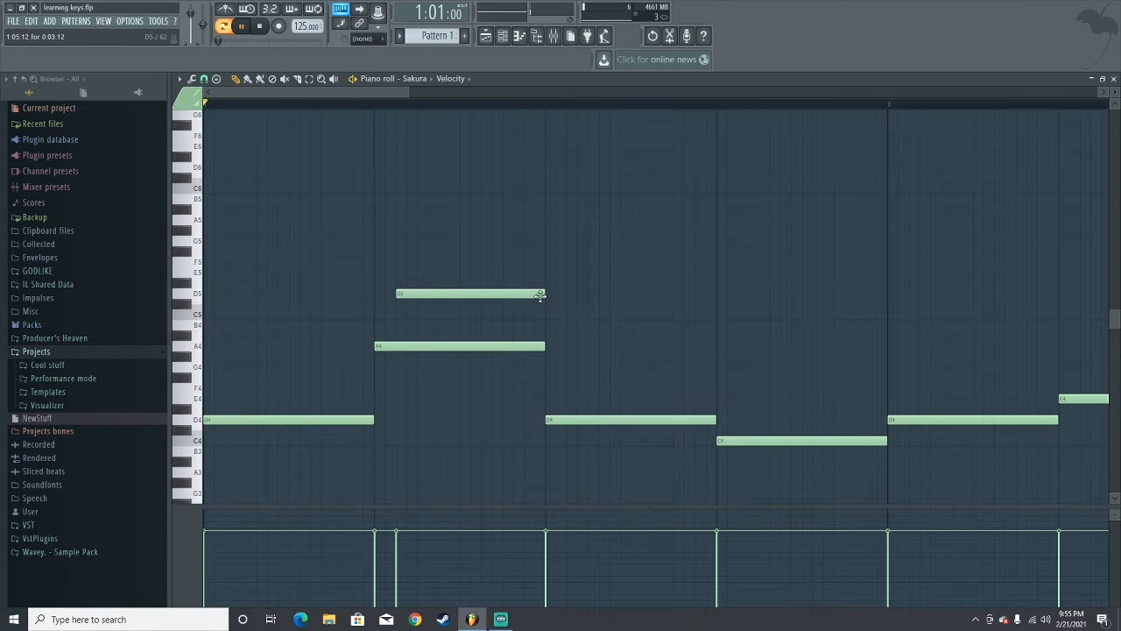
# Play the complete Sakura melody and look over its notes through the end of bar 2
pyautogui.press('space')
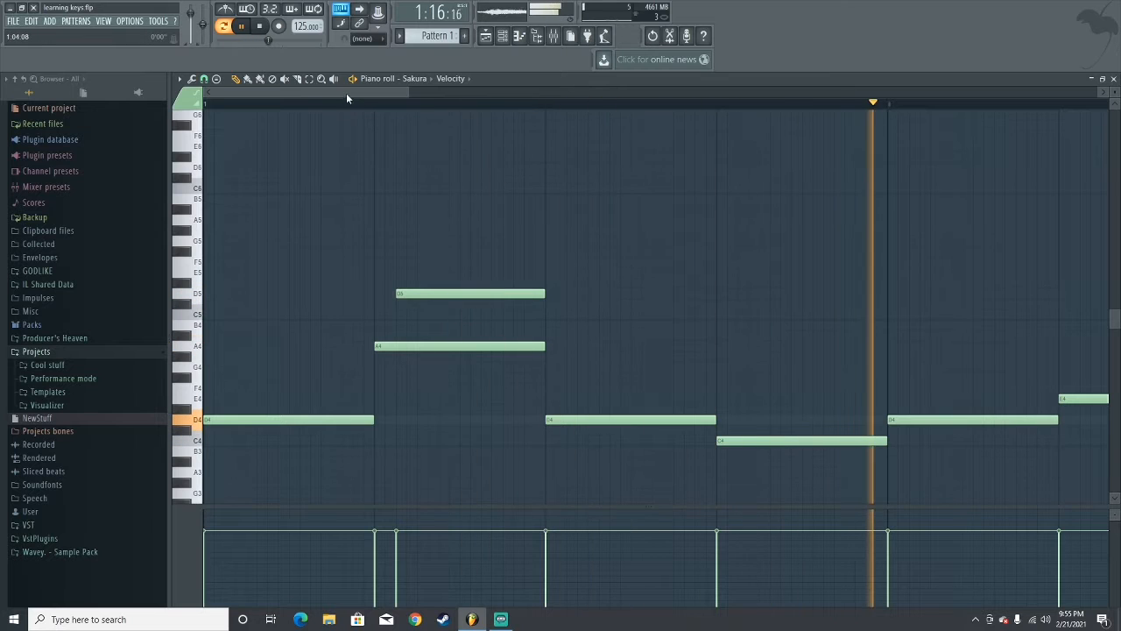
pyautogui.moveTo(346, 93); pyautogui.dragTo(400, 95)
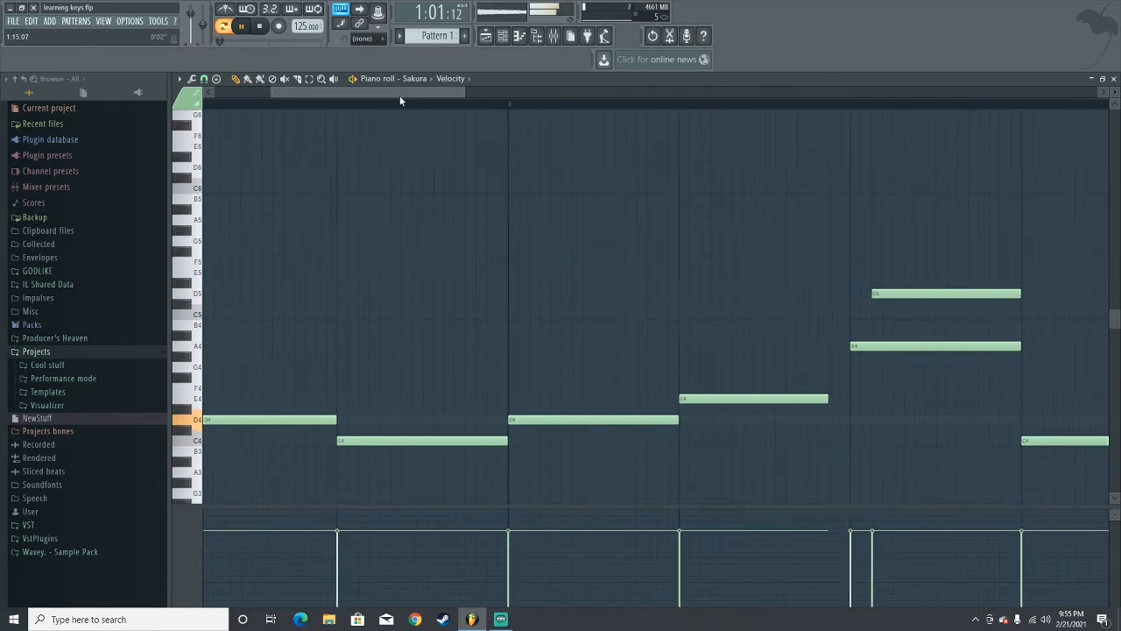
pyautogui.press('space')
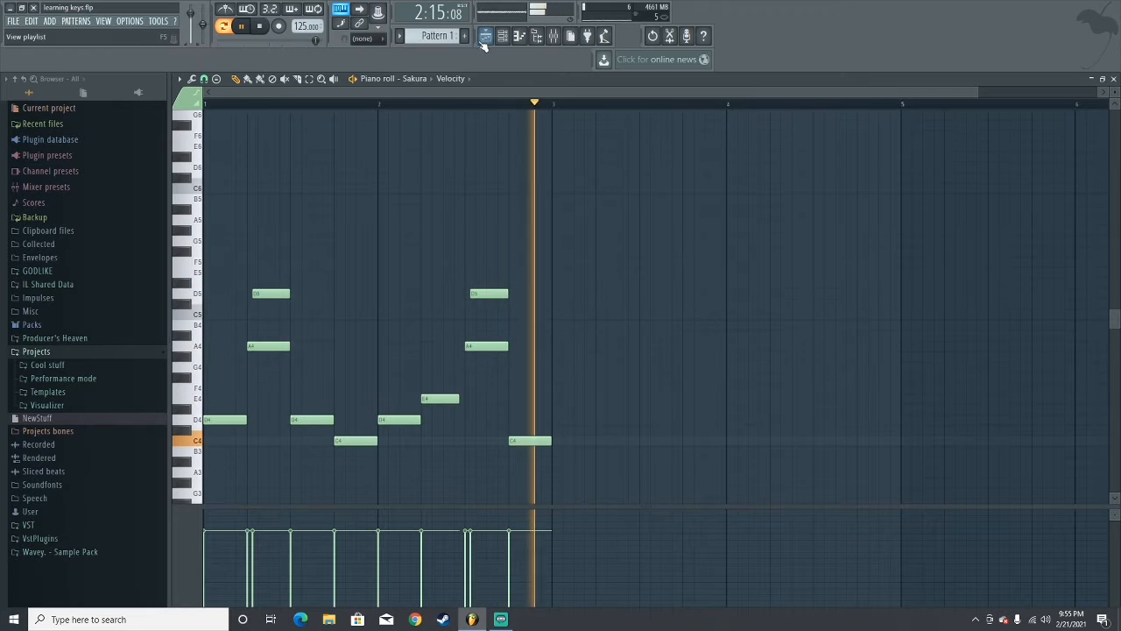
pyautogui.press('space')
# Place Pattern 1 in the playlist on Track 1 at bar 1
pyautogui.click(504, 37)
pyautogui.click(502, 36)
pyautogui.click(485, 36)
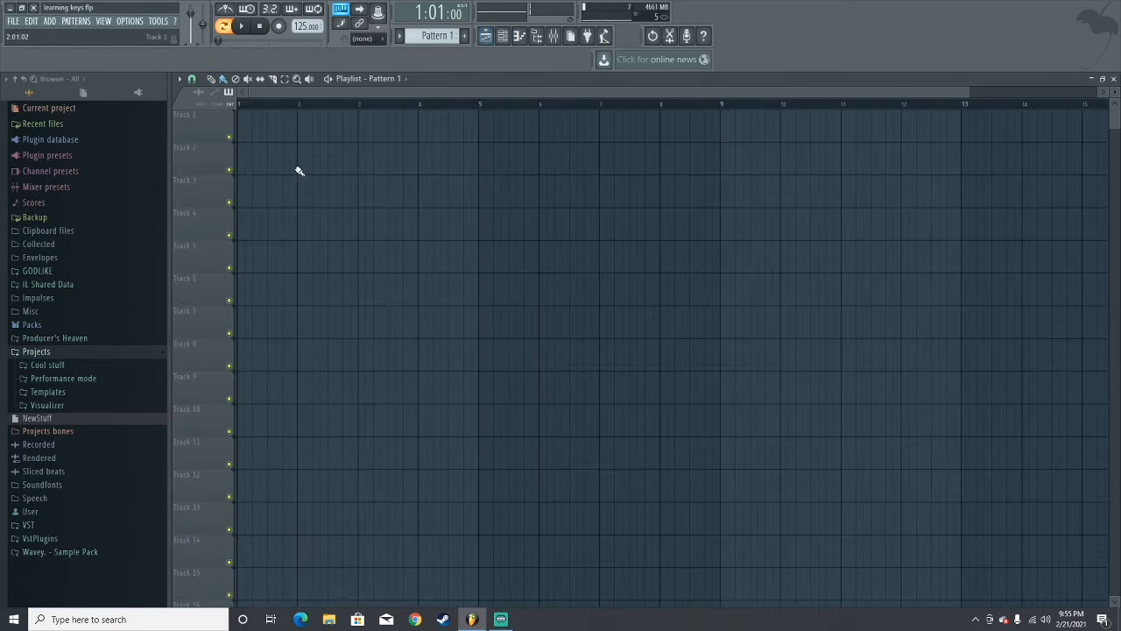
pyautogui.click(243, 125)
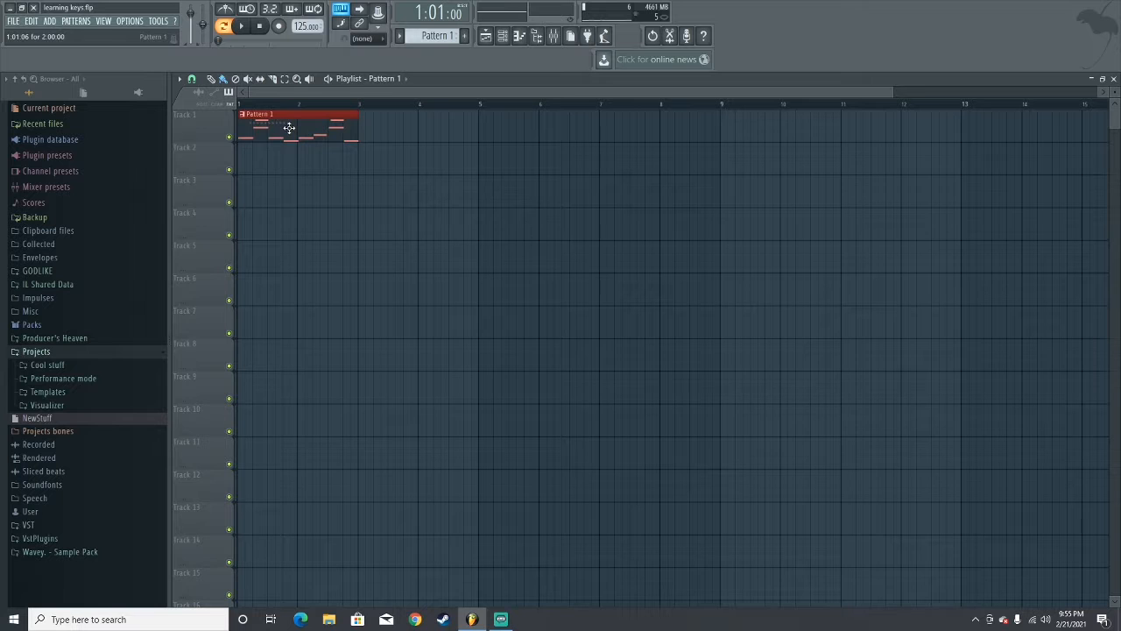
pyautogui.click(518, 37)
pyautogui.click(502, 36)
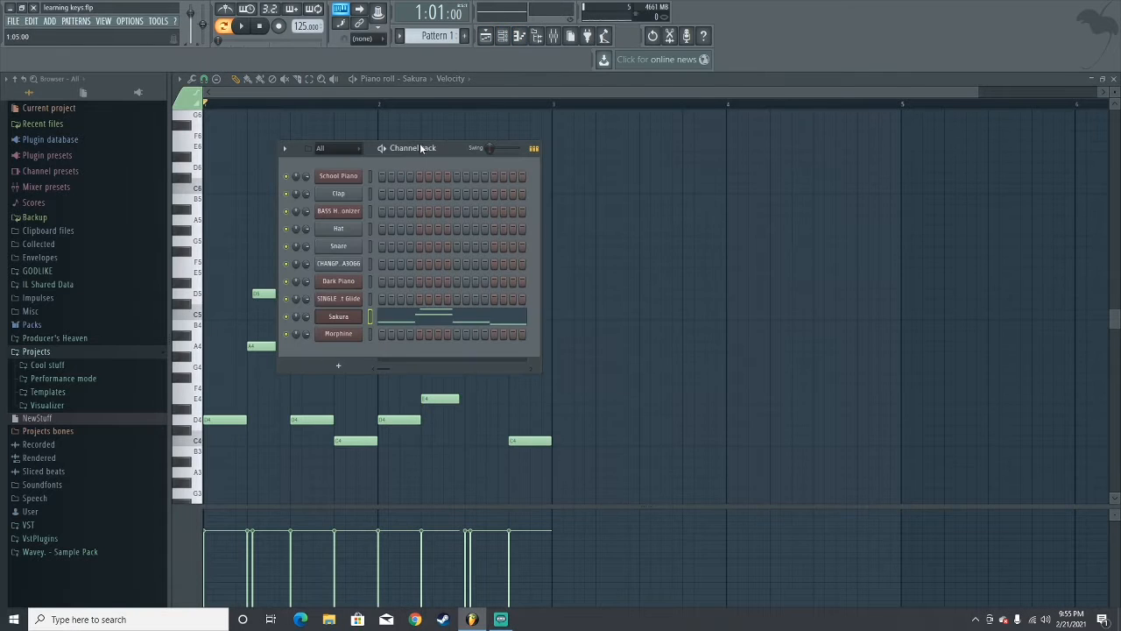
pyautogui.click(55, 338)
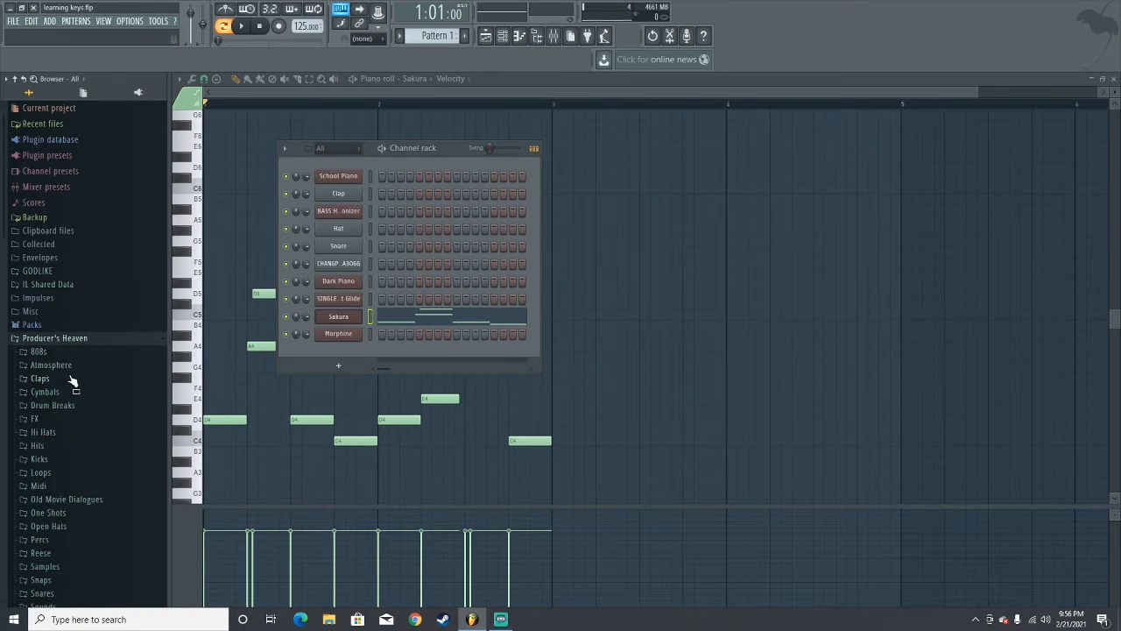
pyautogui.scroll(3, 66, 306)
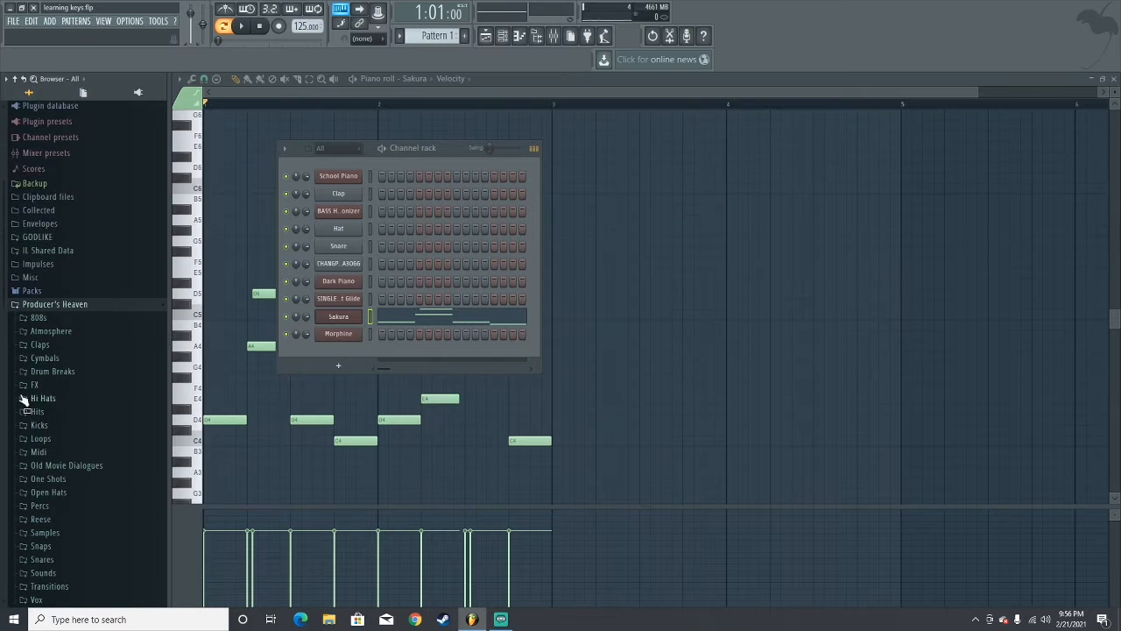
pyautogui.click(26, 399)
pyautogui.click(77, 284)
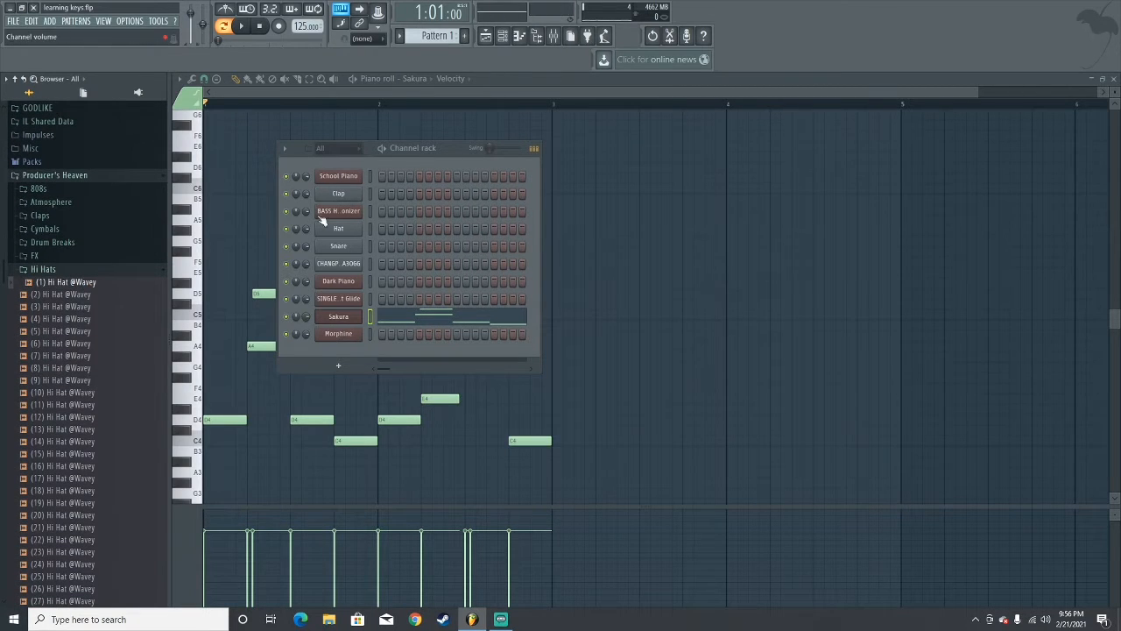
pyautogui.moveTo(71, 287); pyautogui.dragTo(401, 186)
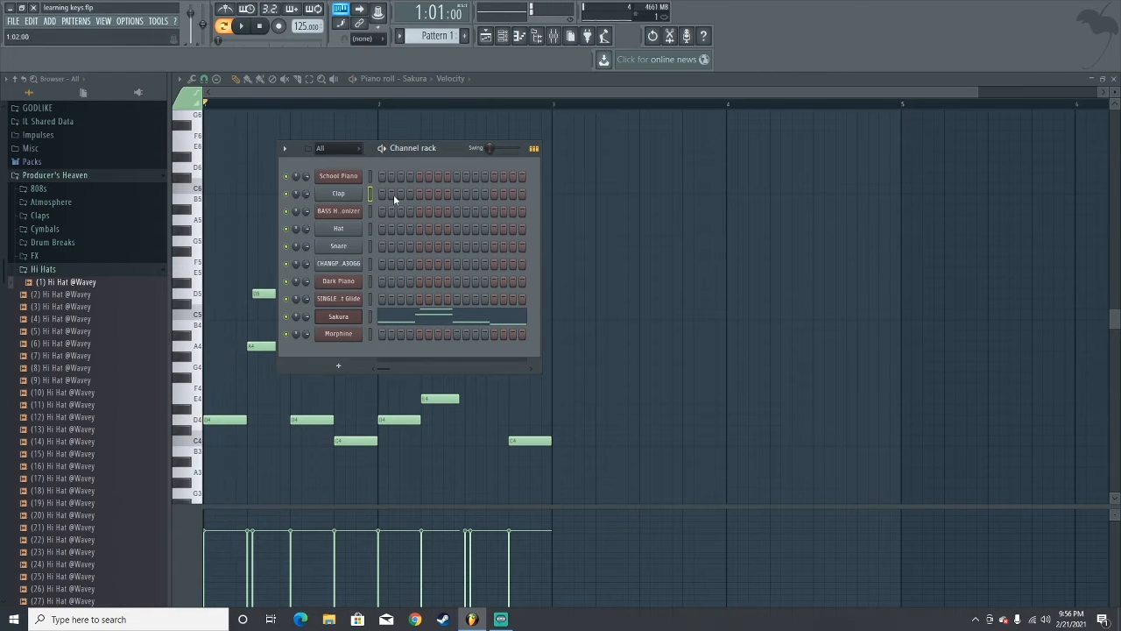
pyautogui.press('space')
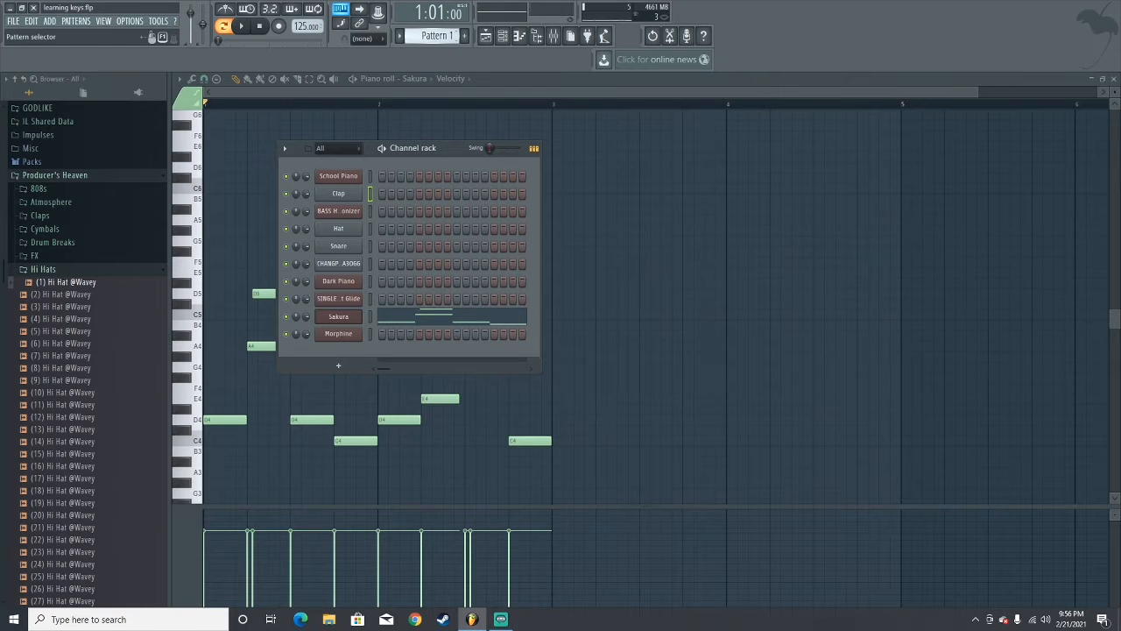
# Switch to Pattern 2 and delete all notes from the Dark Piano channel's piano roll
pyautogui.scroll(-1, 438, 36)
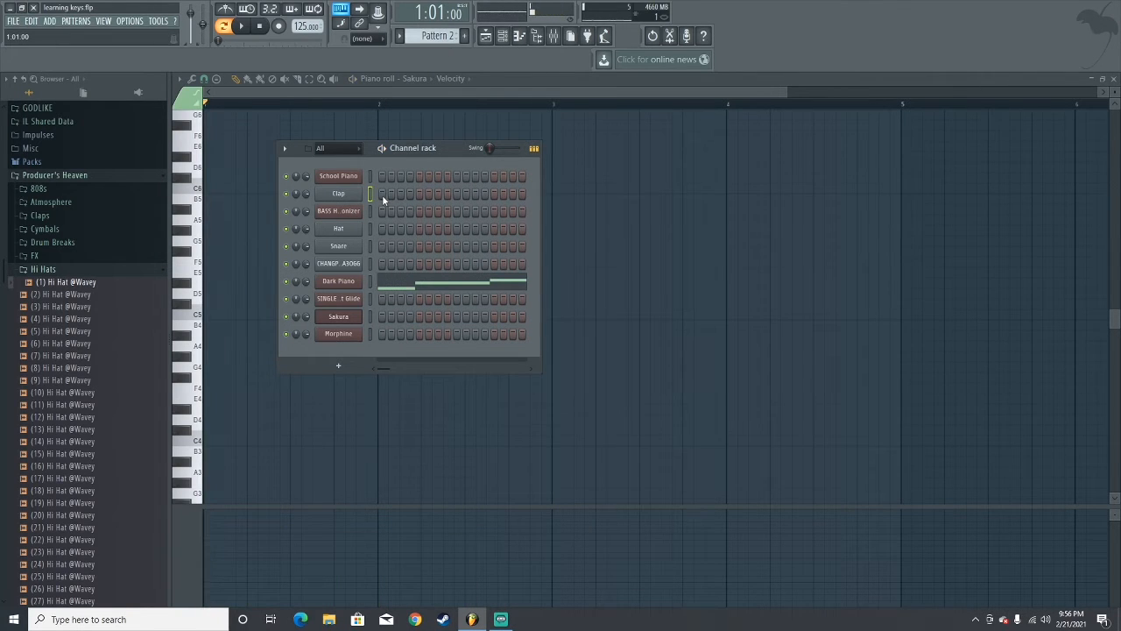
pyautogui.click(463, 285)
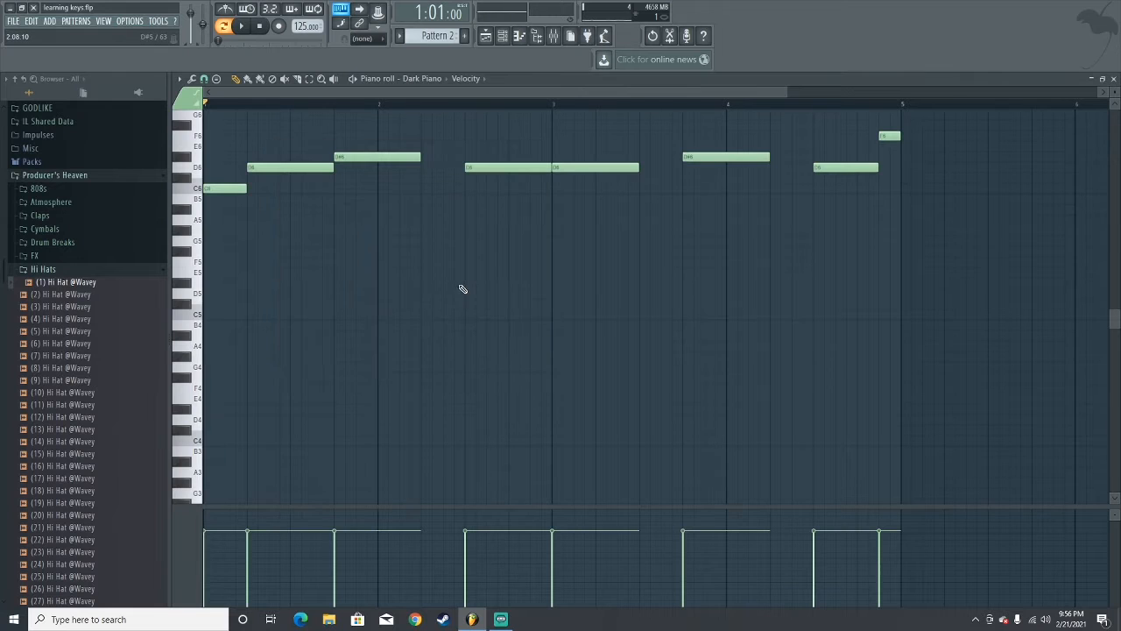
pyautogui.rightClick(229, 188)
pyautogui.rightClick(293, 167)
pyautogui.rightClick(354, 158)
pyautogui.rightClick(510, 168)
pyautogui.rightClick(596, 167)
pyautogui.rightClick(757, 158)
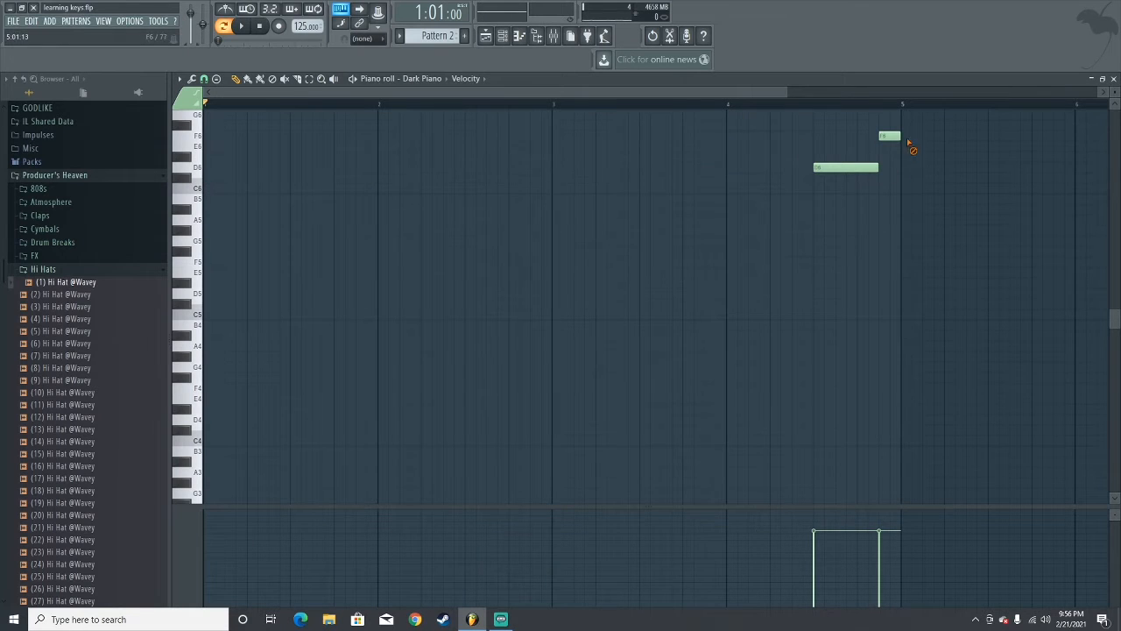
pyautogui.rightClick(890, 137)
pyautogui.rightClick(850, 167)
# Add Clap channel hits on steps 1 and 3 of Pattern 2, and return to Pattern 1
pyautogui.click(503, 37)
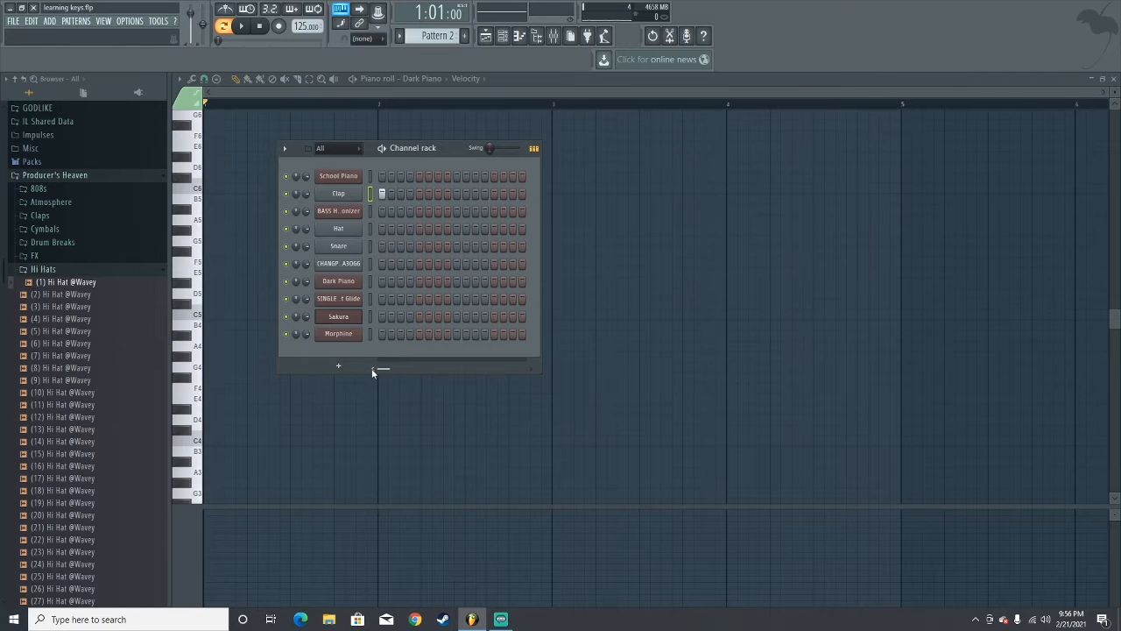
pyautogui.click(402, 194)
pyautogui.press('KP_Subtract')
# Add Clap channel hits on steps 1, 3, 5, 7, 9 and 11 of Pattern 1, and play them with the melody
pyautogui.press('space')
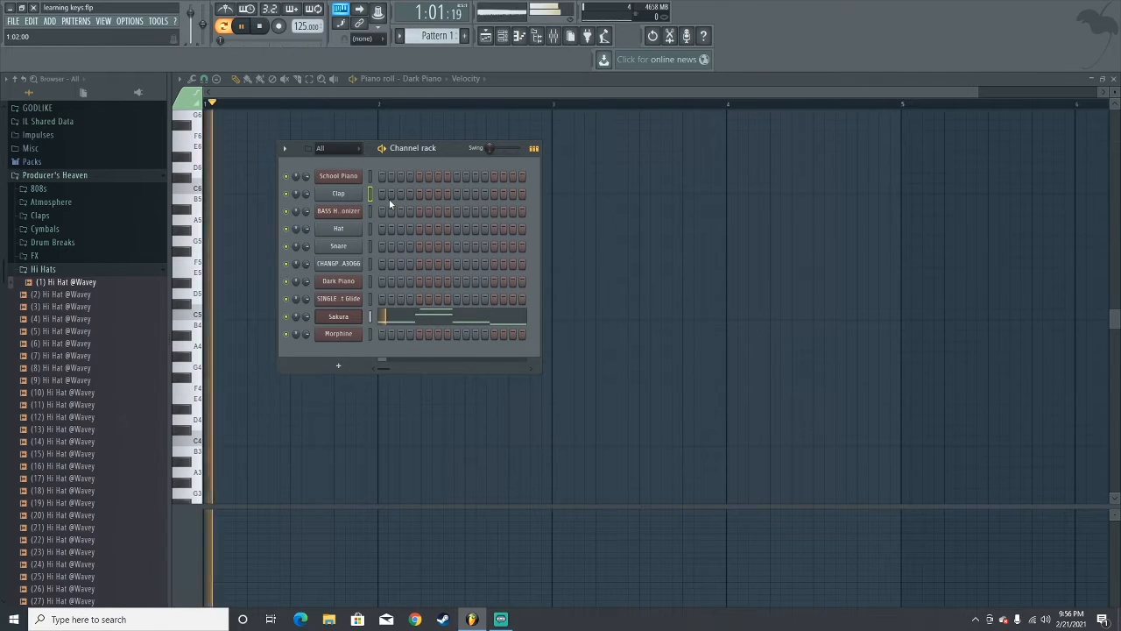
pyautogui.press('space')
pyautogui.click(383, 194)
pyautogui.click(401, 194)
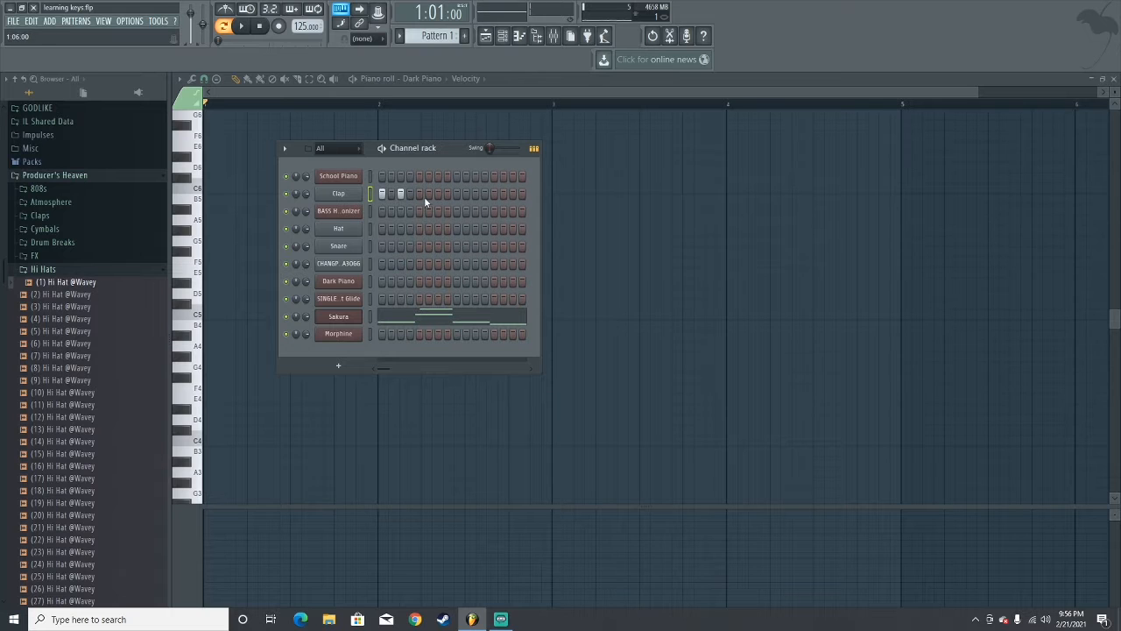
pyautogui.press('space')
pyautogui.click(418, 194)
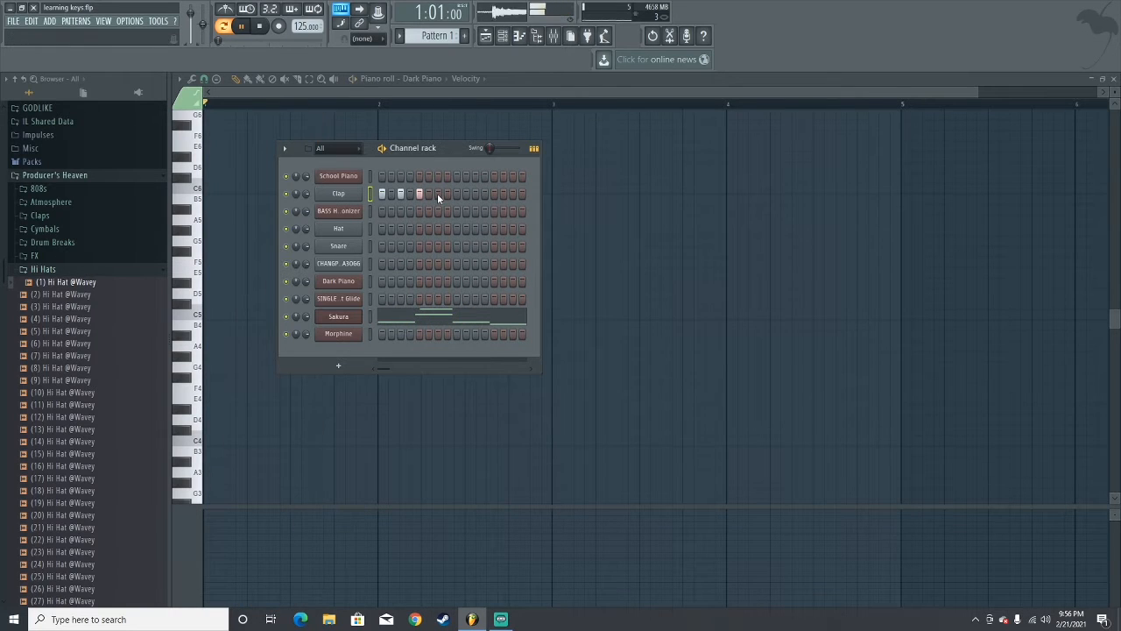
pyautogui.click(438, 194)
pyautogui.click(456, 193)
pyautogui.click(476, 195)
pyautogui.press('space')
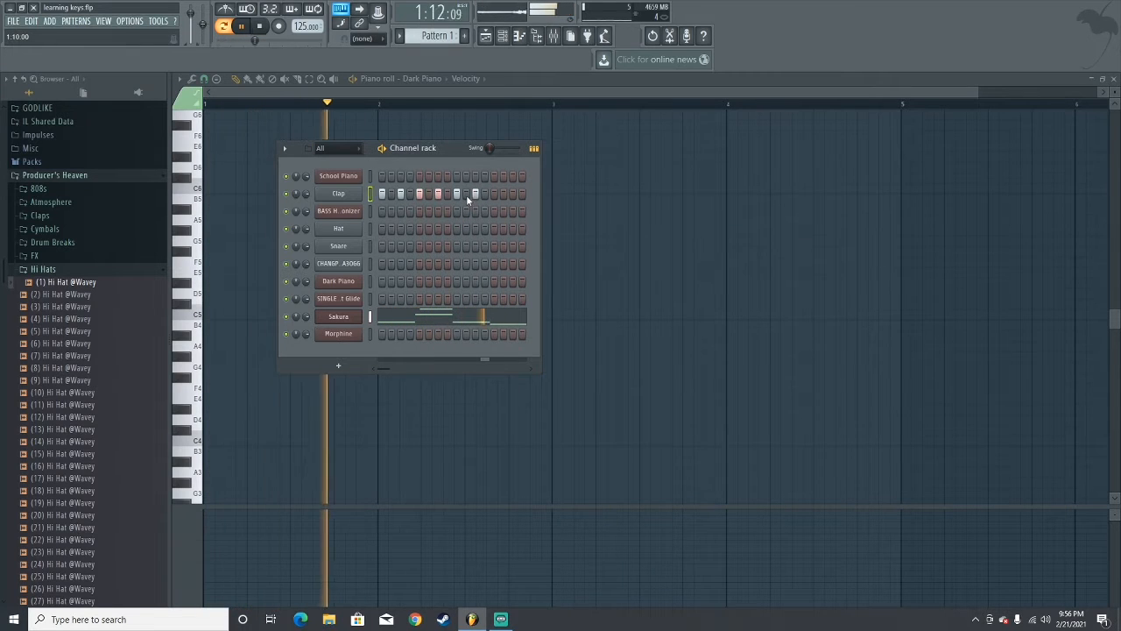
# Fill in the rest of bar 1 with Clap channel hits on steps 10, 13 and 15
pyautogui.press('space')
pyautogui.click(466, 194)
pyautogui.press('space')
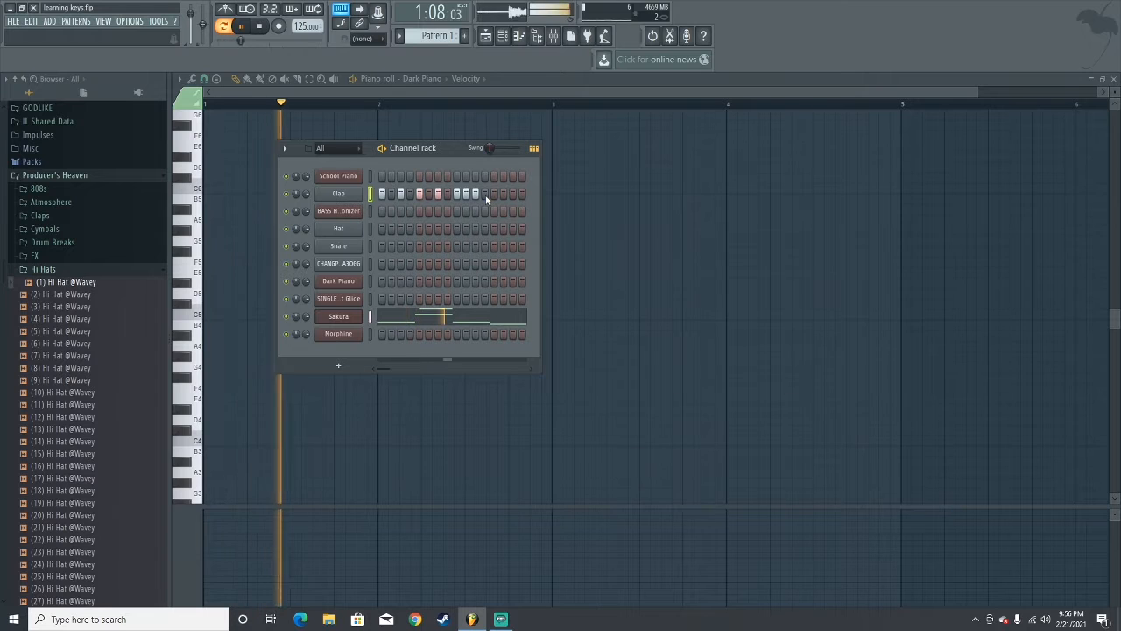
pyautogui.click(494, 194)
pyautogui.press('space')
pyautogui.click(513, 194)
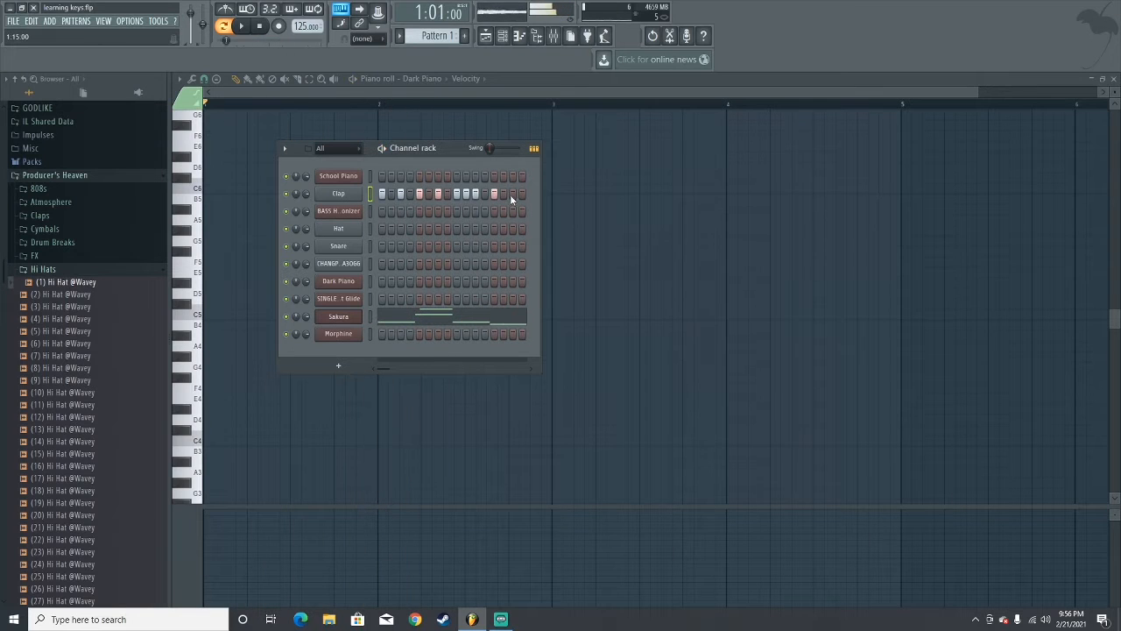
# Continue the Clap channel's hits into bar 2 on its steps 1, 3, 5, 7, 9 and 11 during playback
pyautogui.click(531, 369)
pyautogui.click(530, 368)
pyautogui.click(531, 369)
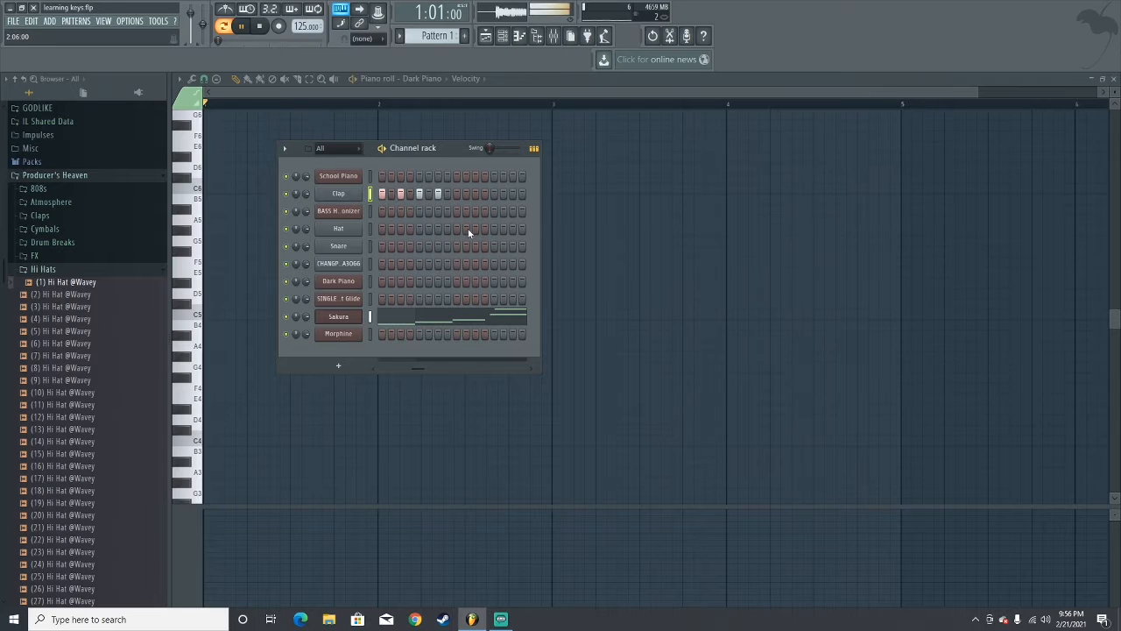
pyautogui.press('space')
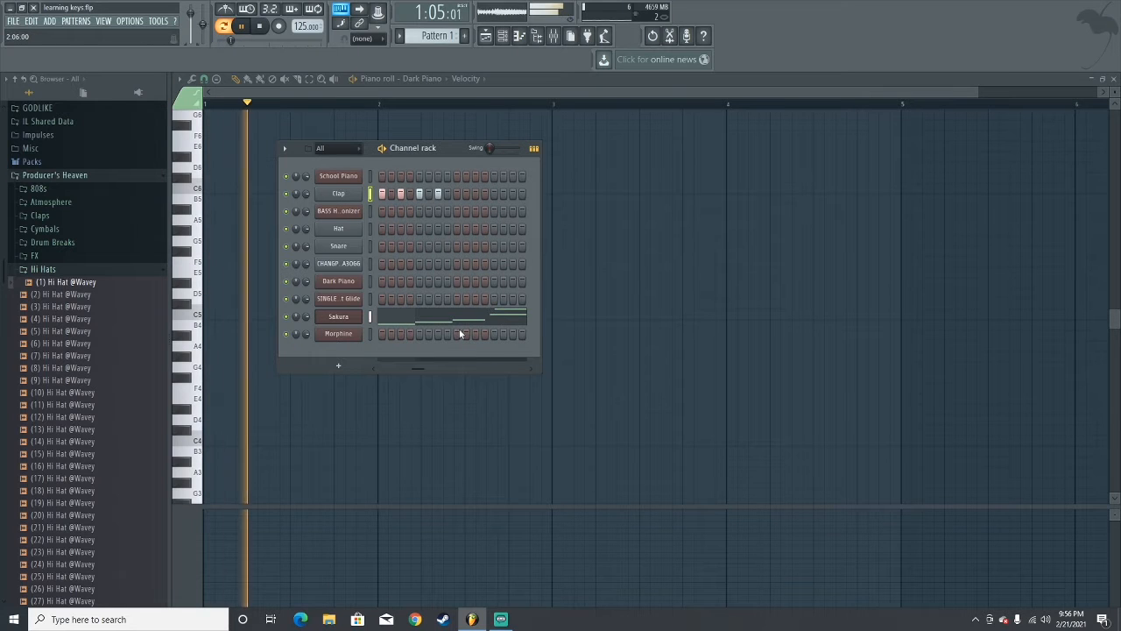
pyautogui.click(457, 194)
pyautogui.click(473, 193)
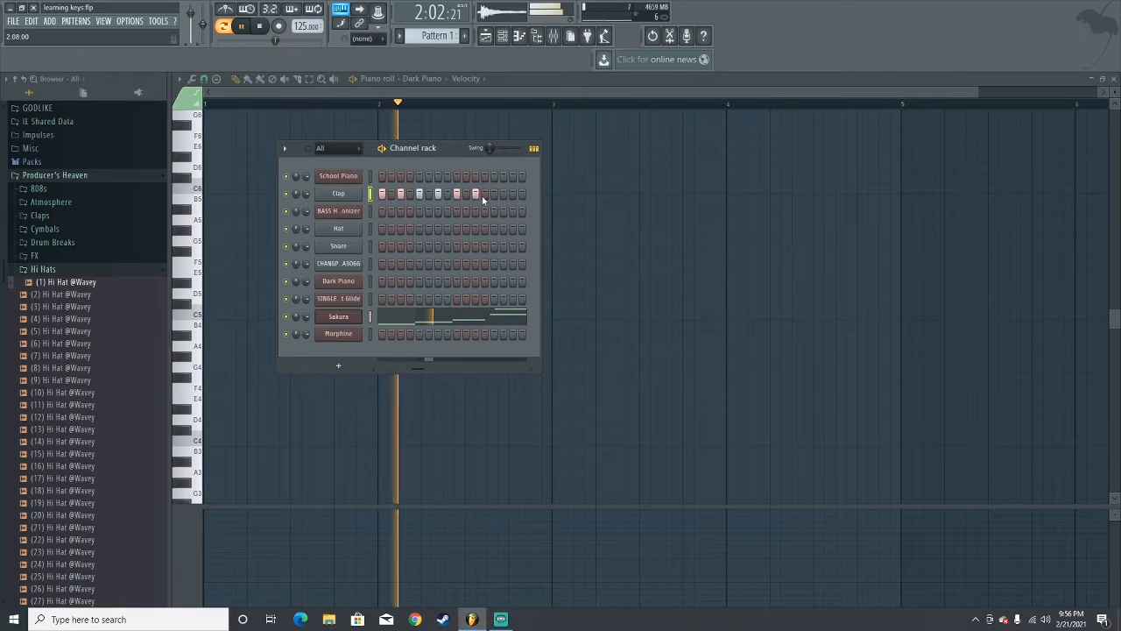
pyautogui.click(493, 194)
pyautogui.click(511, 193)
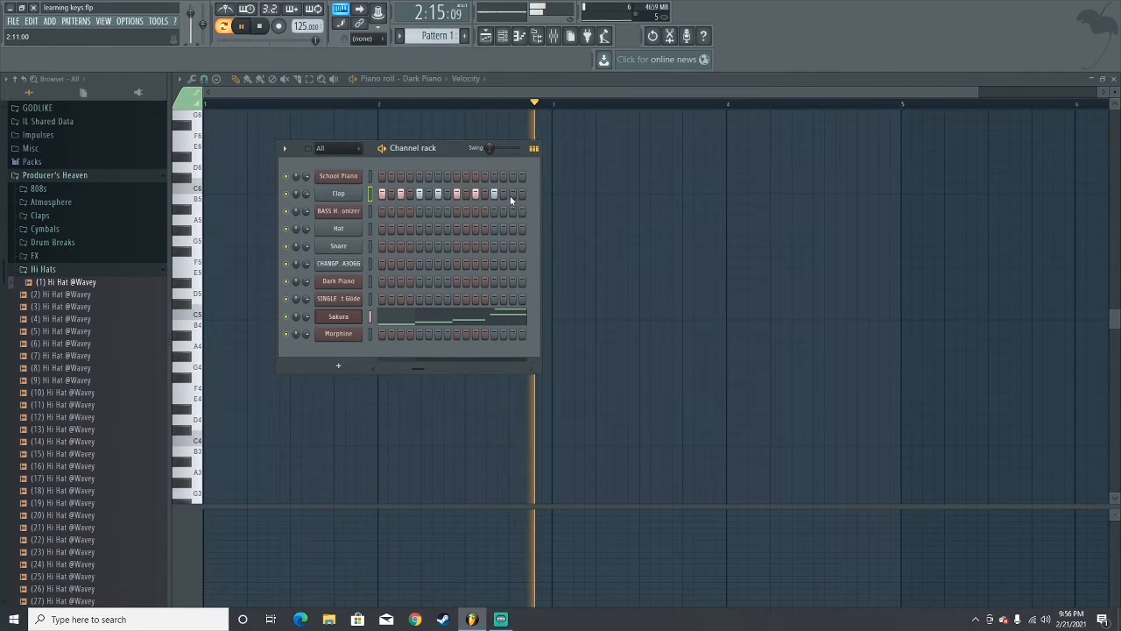
# Add an extra Clap channel hit on step 10 of bar 2 after trying one on step 6
pyautogui.click(465, 193)
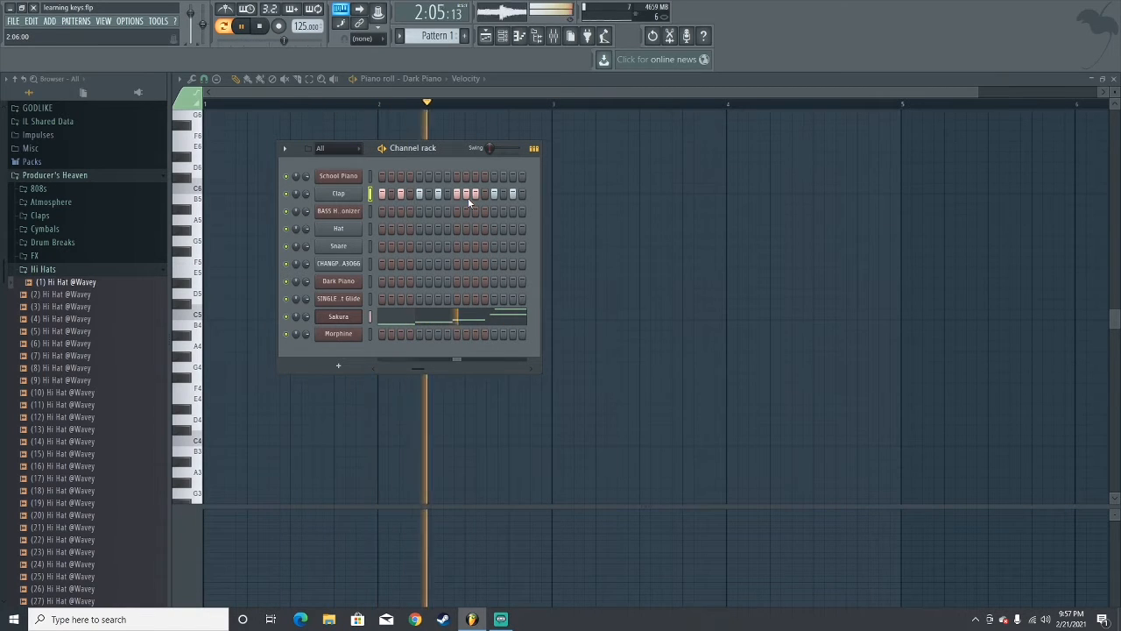
pyautogui.click(467, 195)
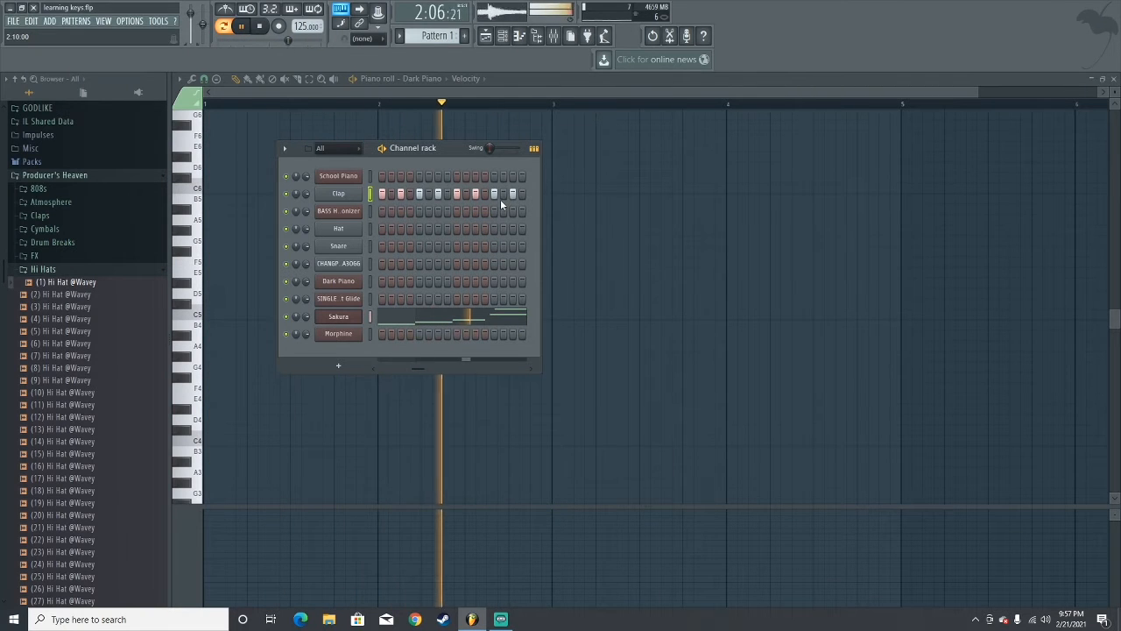
pyautogui.click(504, 195)
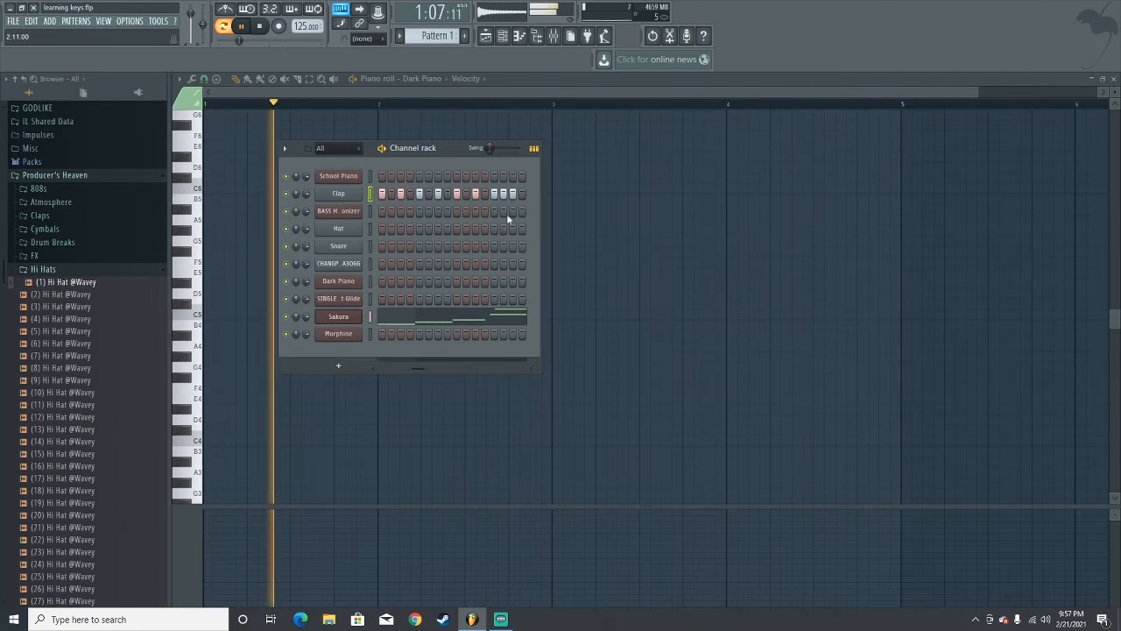
# Finish bar 2 of the Clap channel by adding hits on its steps 13 and 15
pyautogui.click(531, 369)
pyautogui.click(419, 195)
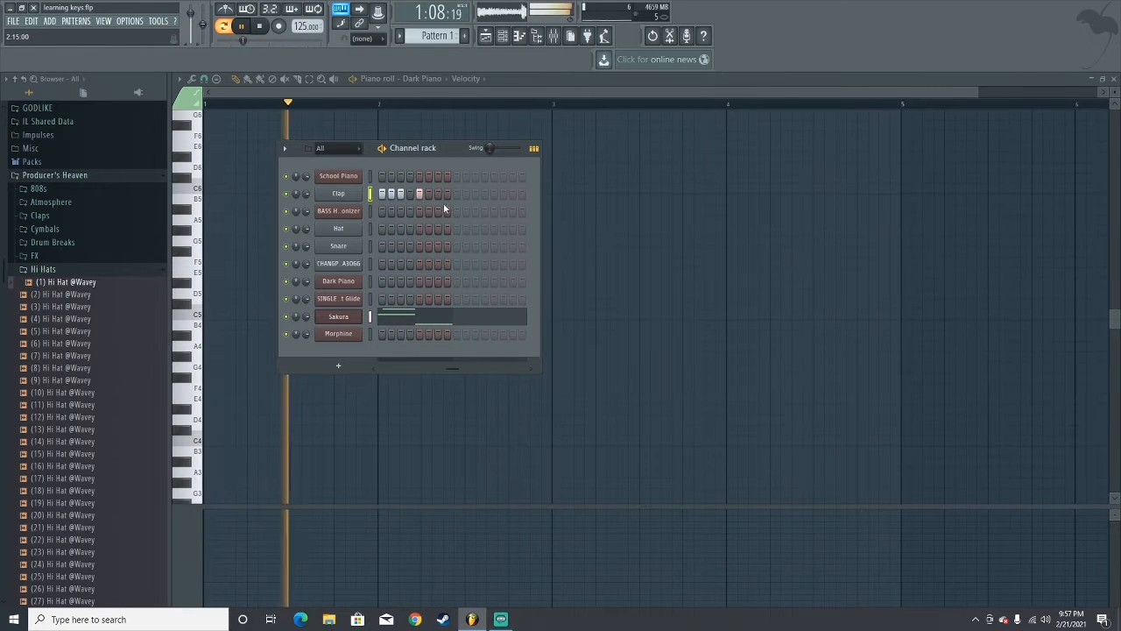
pyautogui.click(438, 194)
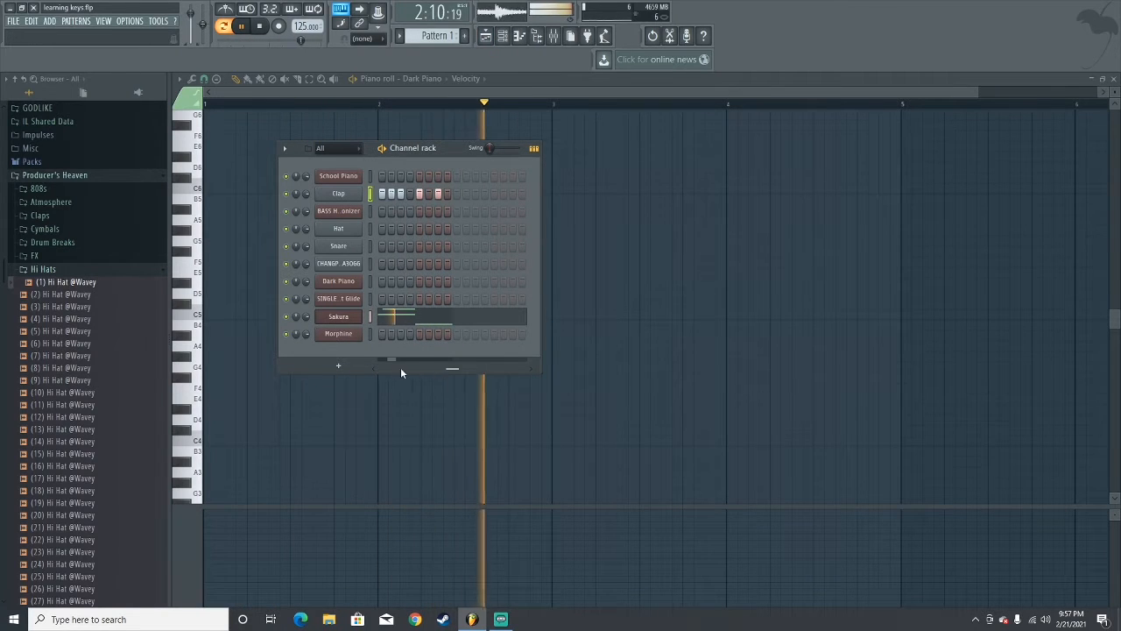
# Switch from the Hi Hats folder to the Snares folder and audition samples (1) to (4) against the playing pattern
pyautogui.click(72, 271)
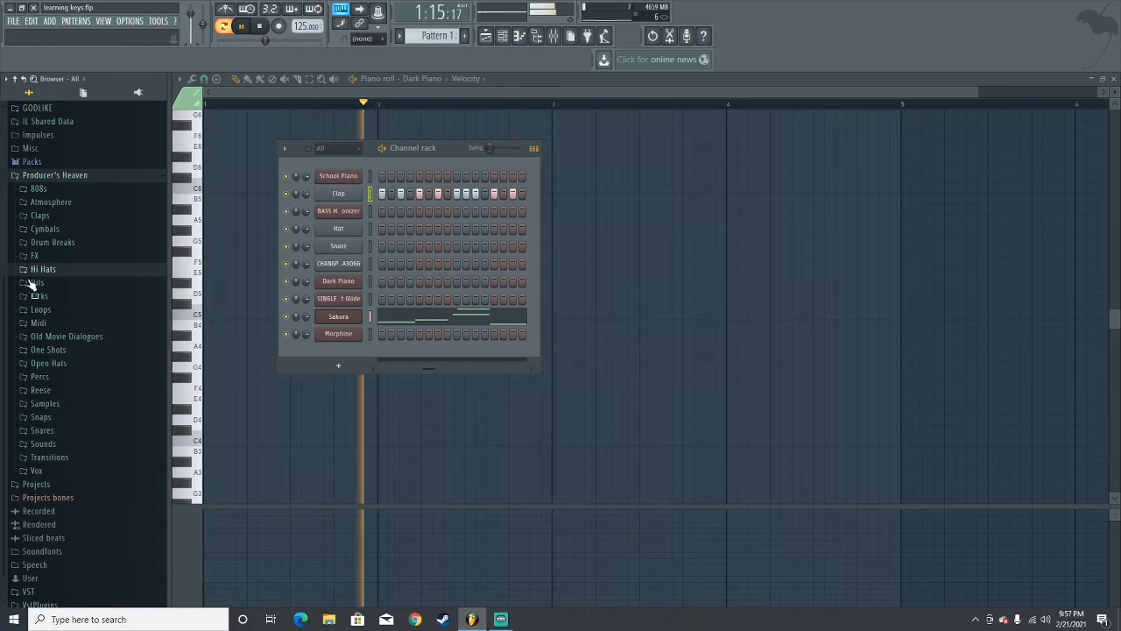
pyautogui.click(44, 430)
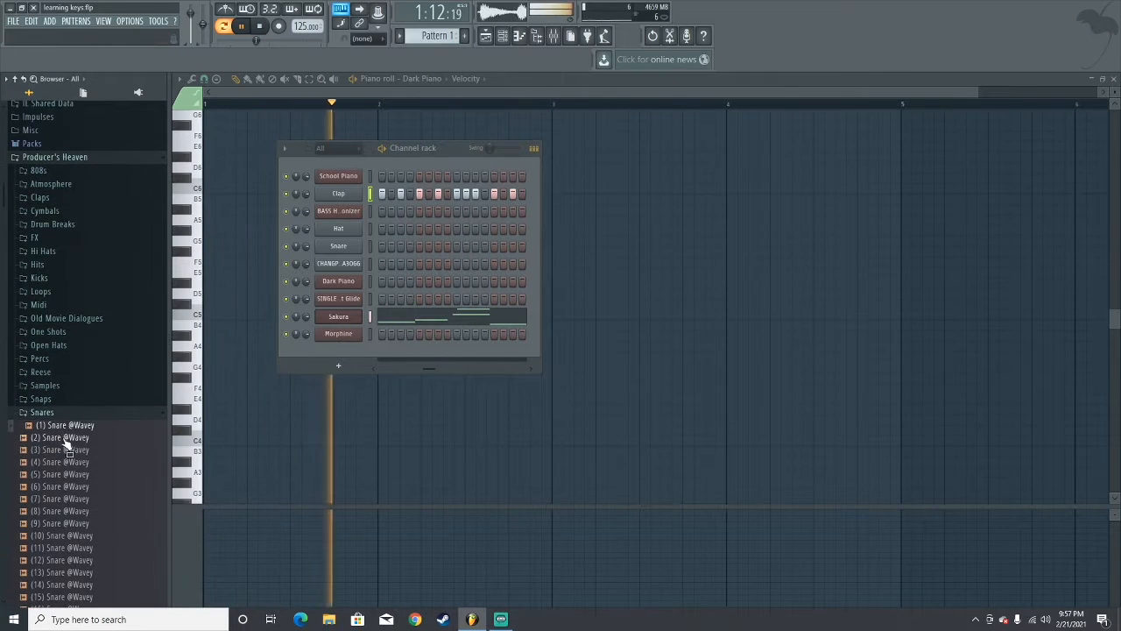
pyautogui.click(65, 438)
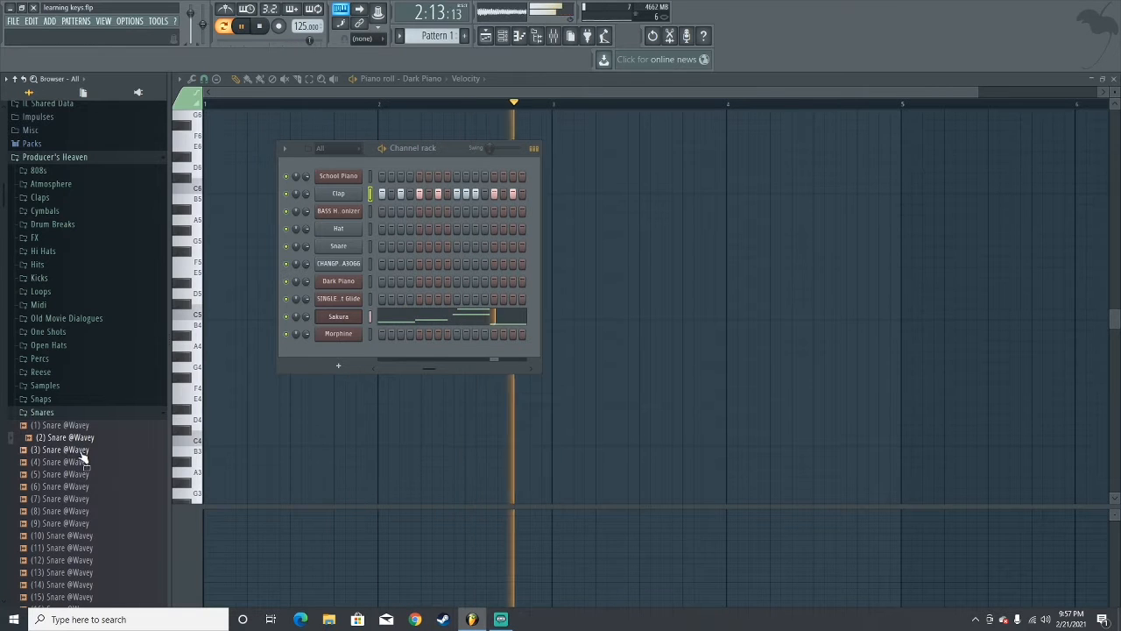
pyautogui.click(79, 451)
pyautogui.click(67, 465)
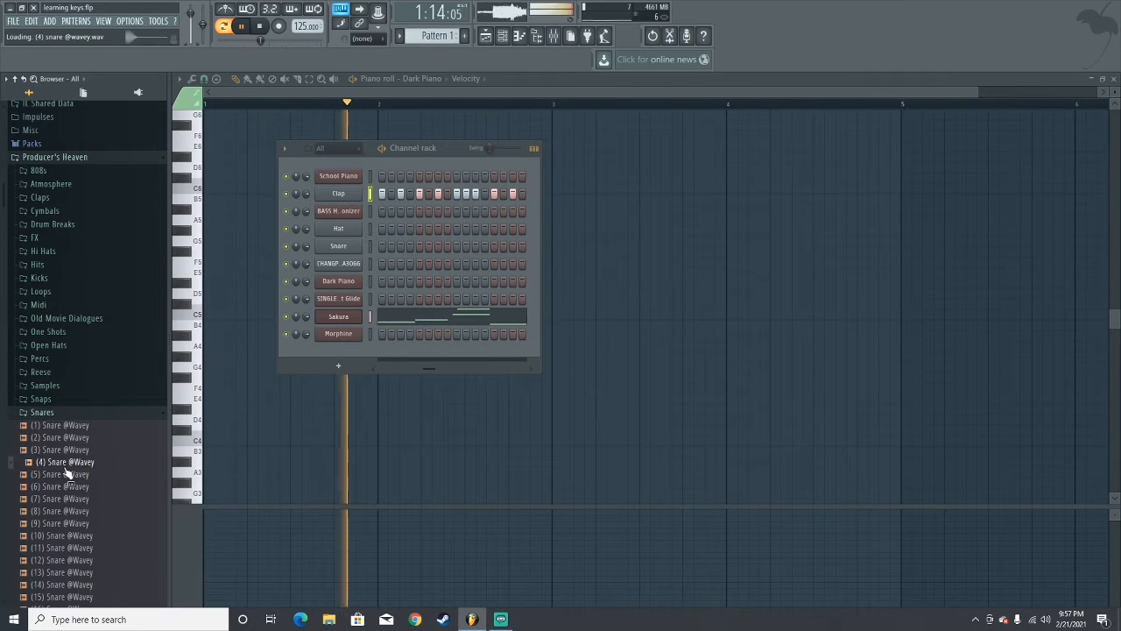
pyautogui.scroll(-5, 67, 473)
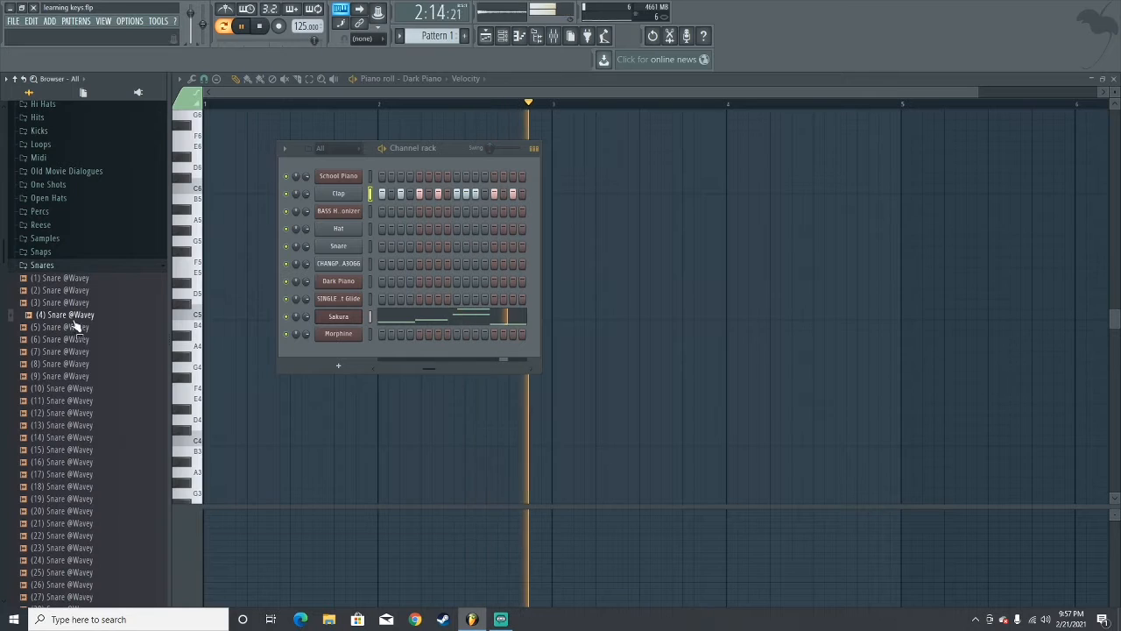
pyautogui.click(77, 279)
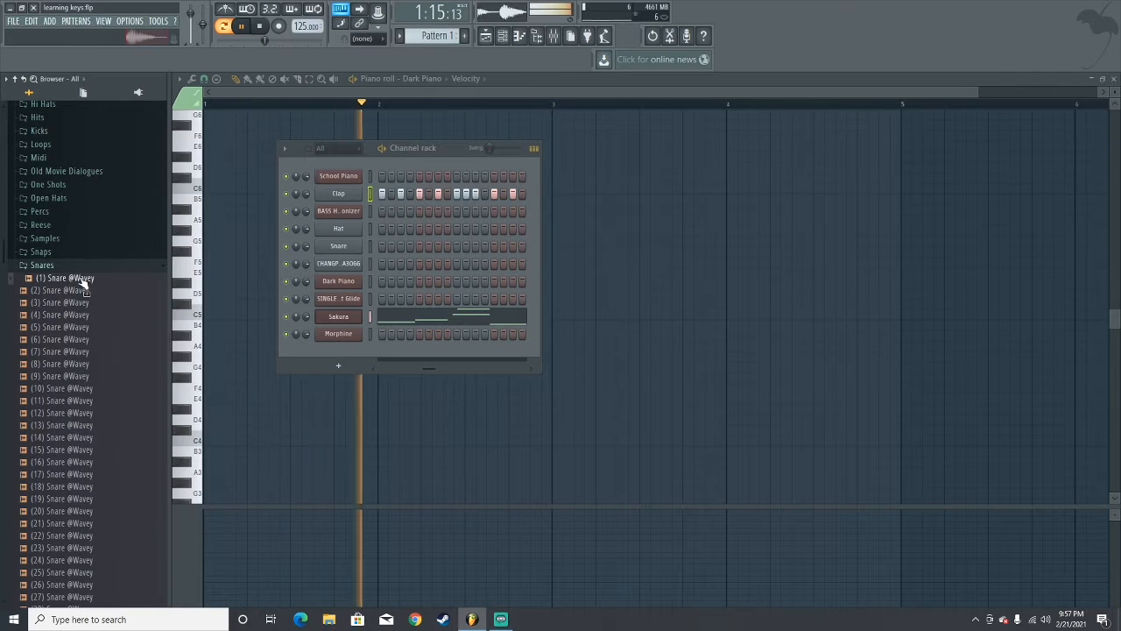
pyautogui.press('space')
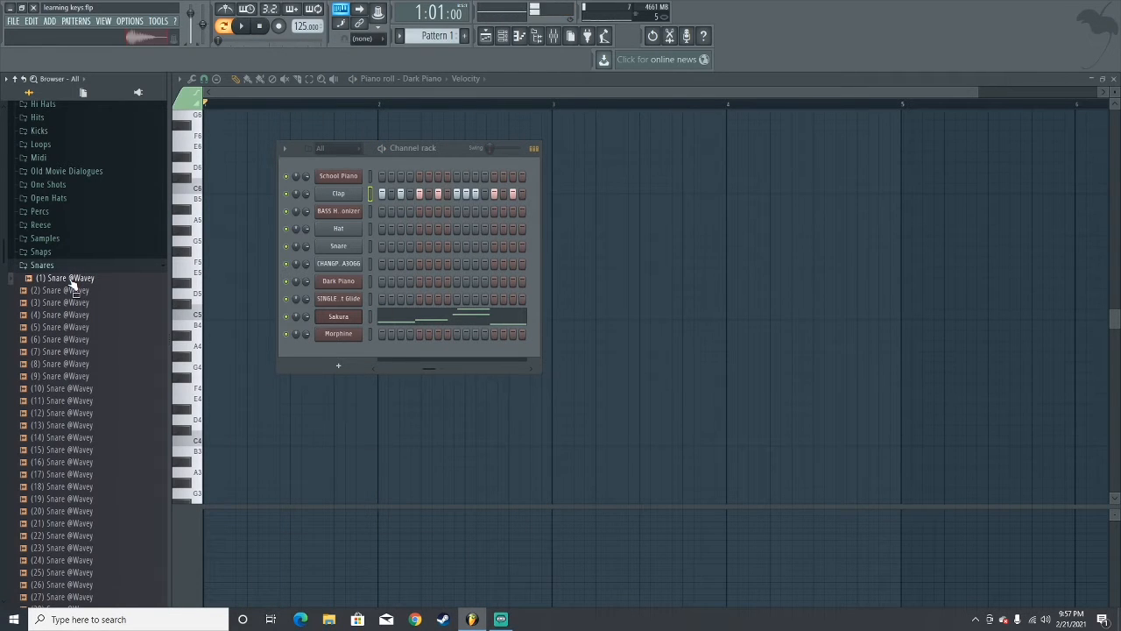
# Audition the snare samples (2) to (9) one after another with playback stopped
pyautogui.click(68, 290)
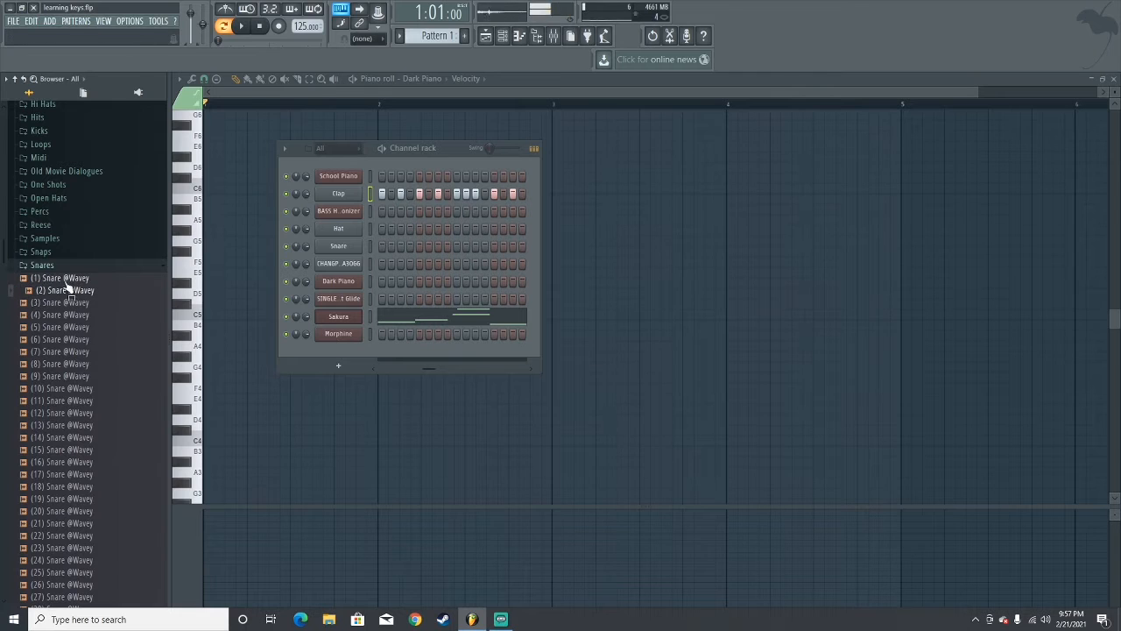
pyautogui.click(68, 302)
pyautogui.click(68, 314)
pyautogui.click(67, 327)
pyautogui.click(67, 339)
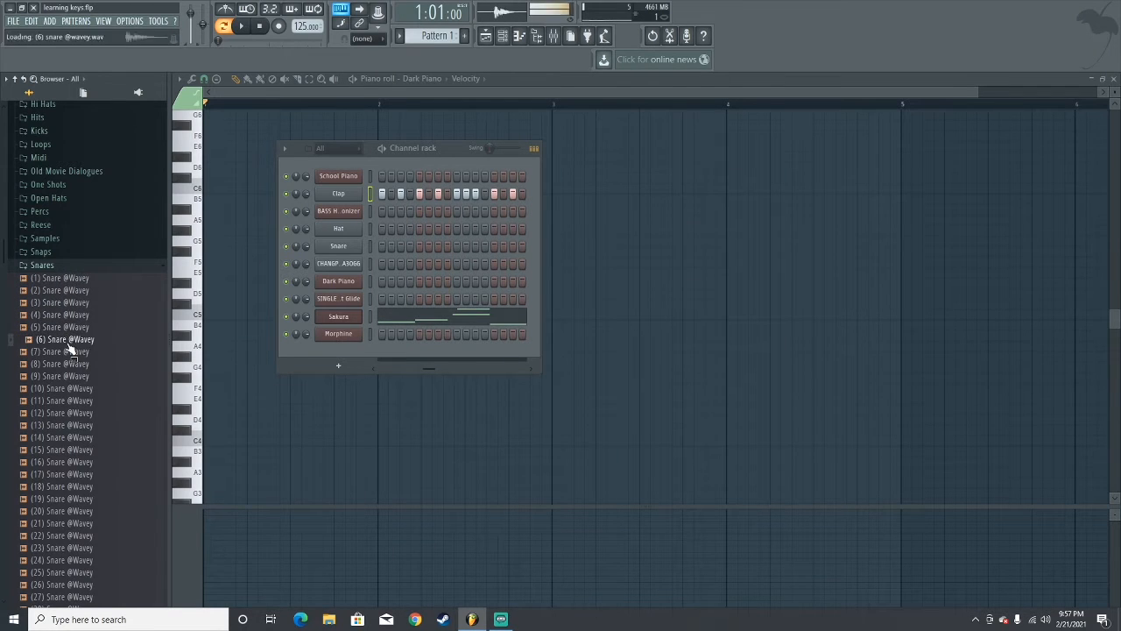
pyautogui.click(68, 351)
pyautogui.click(68, 363)
pyautogui.click(69, 376)
pyautogui.click(81, 281)
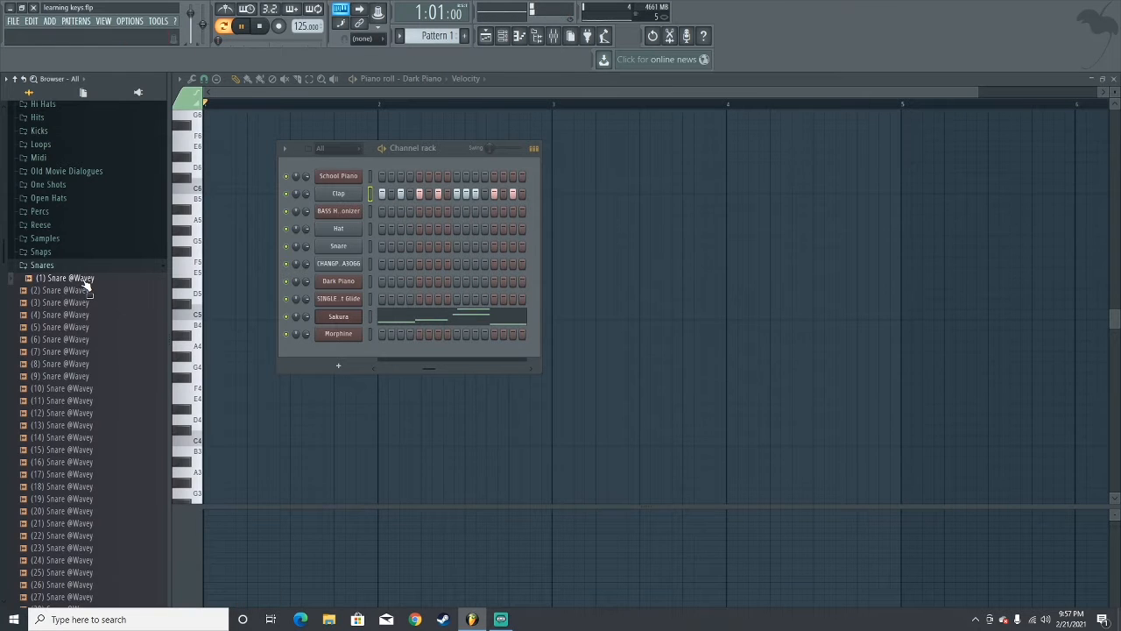
pyautogui.press('space')
pyautogui.moveTo(209, 292); pyautogui.dragTo(331, 243)
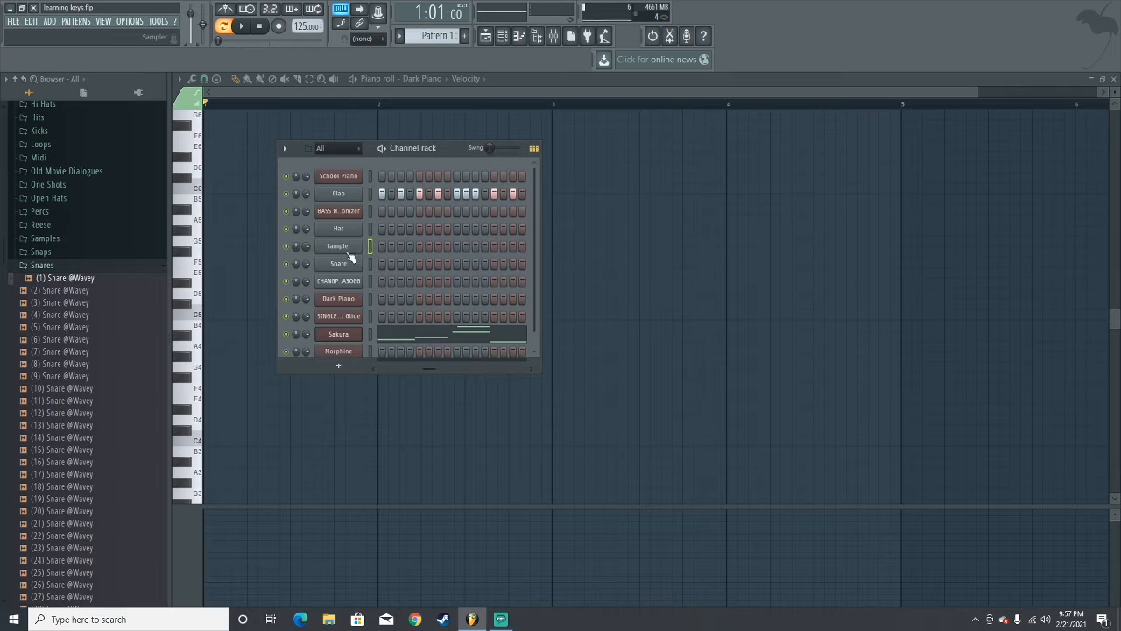
pyautogui.rightClick(348, 248)
pyautogui.click(346, 254)
pyautogui.click(347, 252)
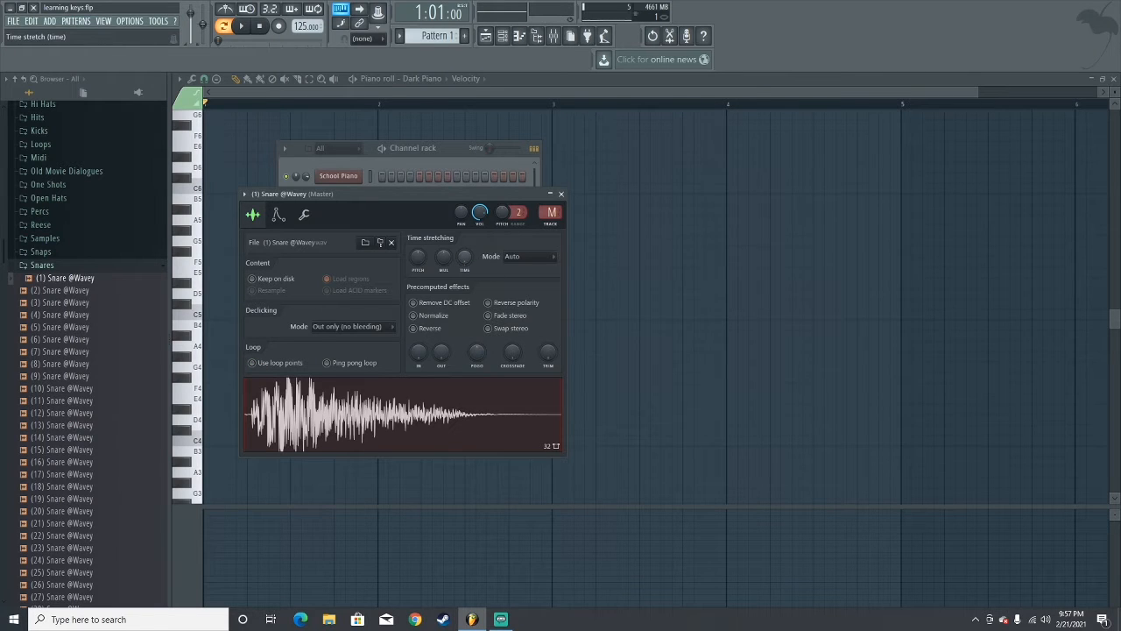
pyautogui.moveTo(466, 264); pyautogui.dragTo(476, 237)
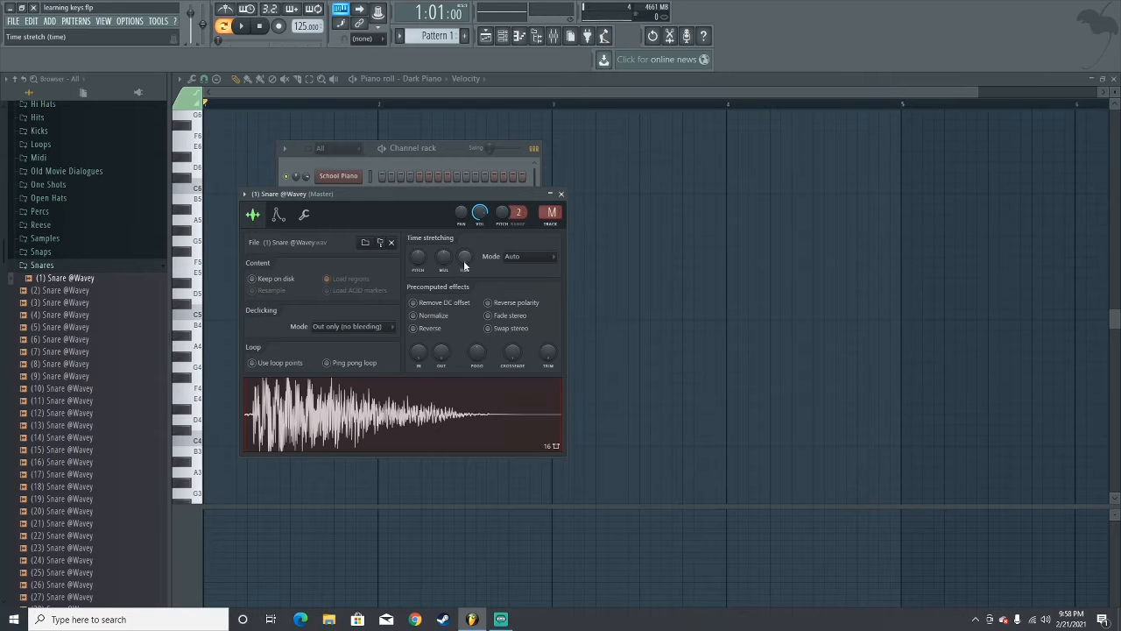
pyautogui.click(562, 194)
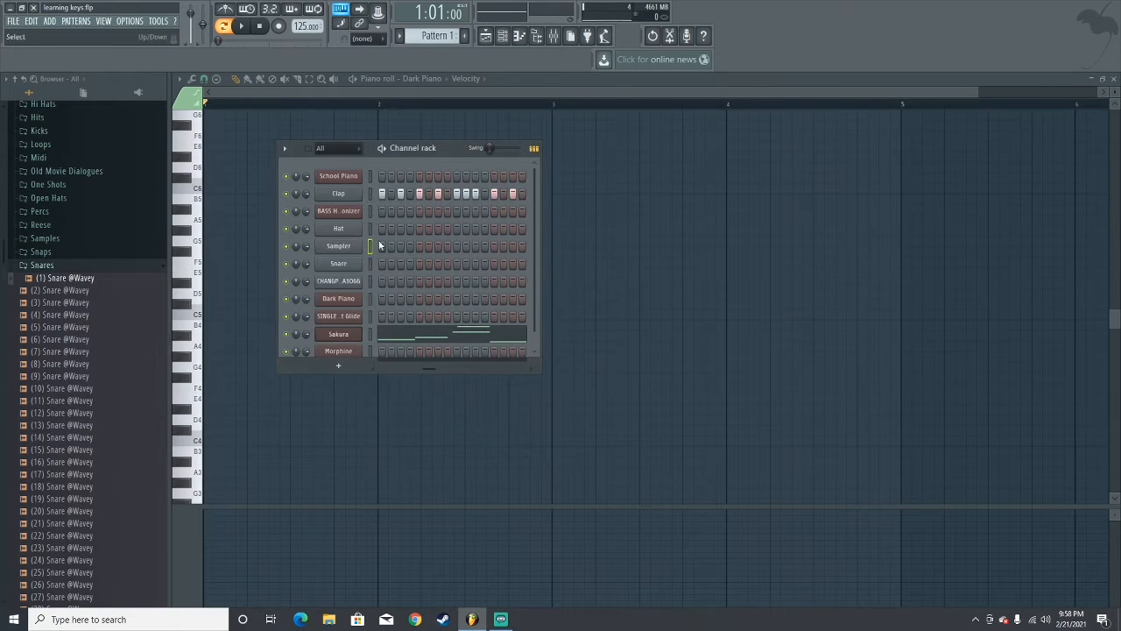
pyautogui.click(342, 262)
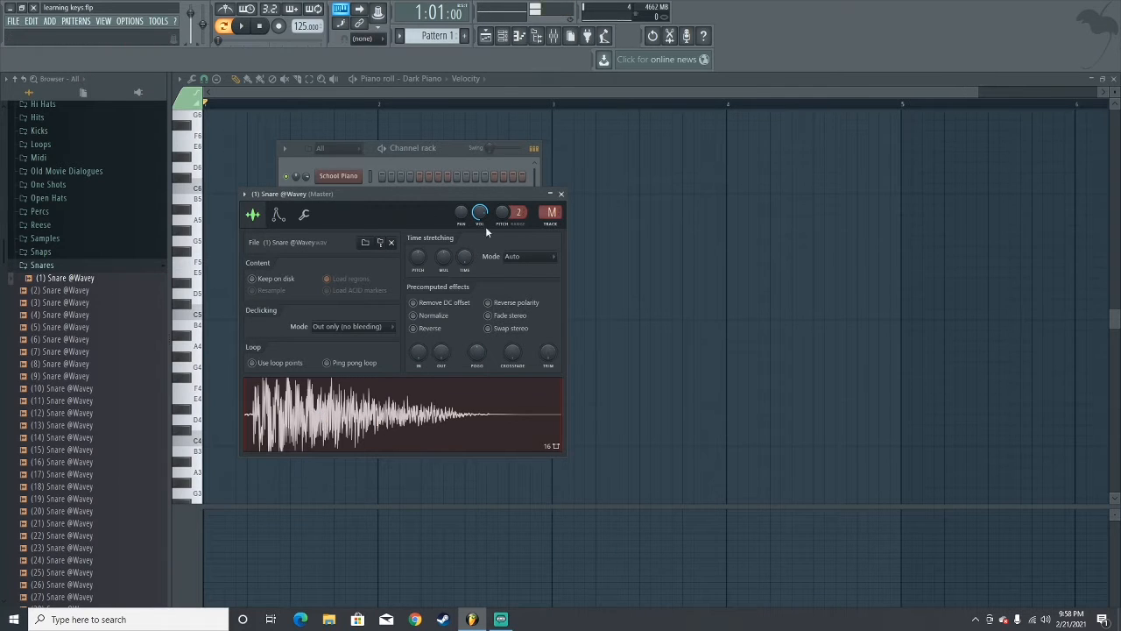
pyautogui.moveTo(409, 197); pyautogui.dragTo(449, 350)
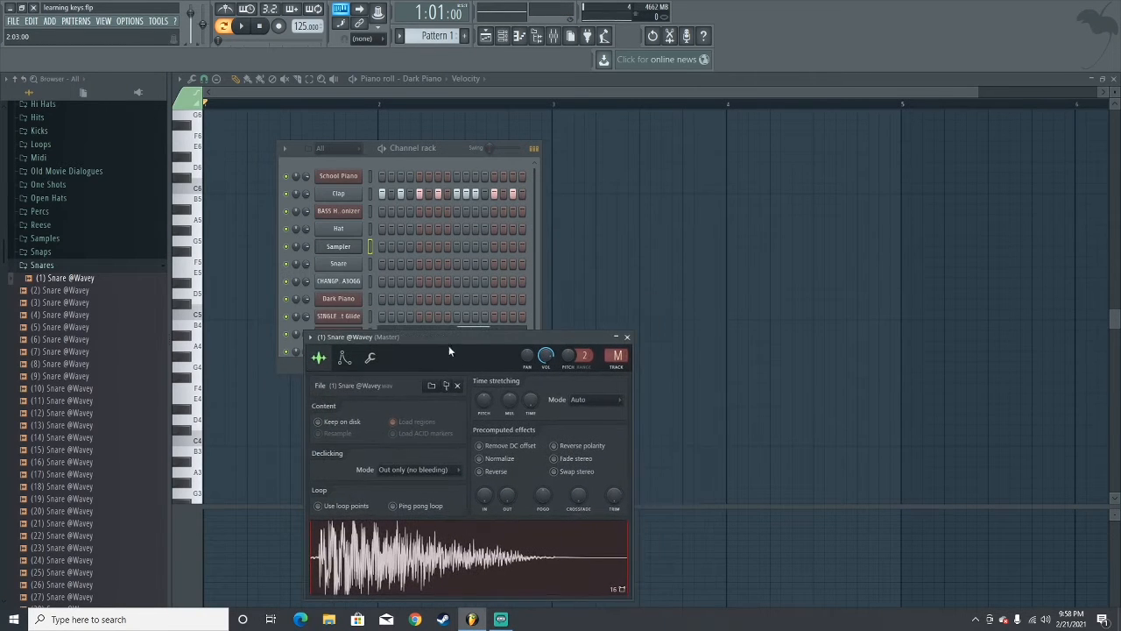
pyautogui.click(628, 337)
# Play the pattern and add Sampler channel snare hits on step 9 of bar 1 and step 9 of bar 2
pyautogui.press('space')
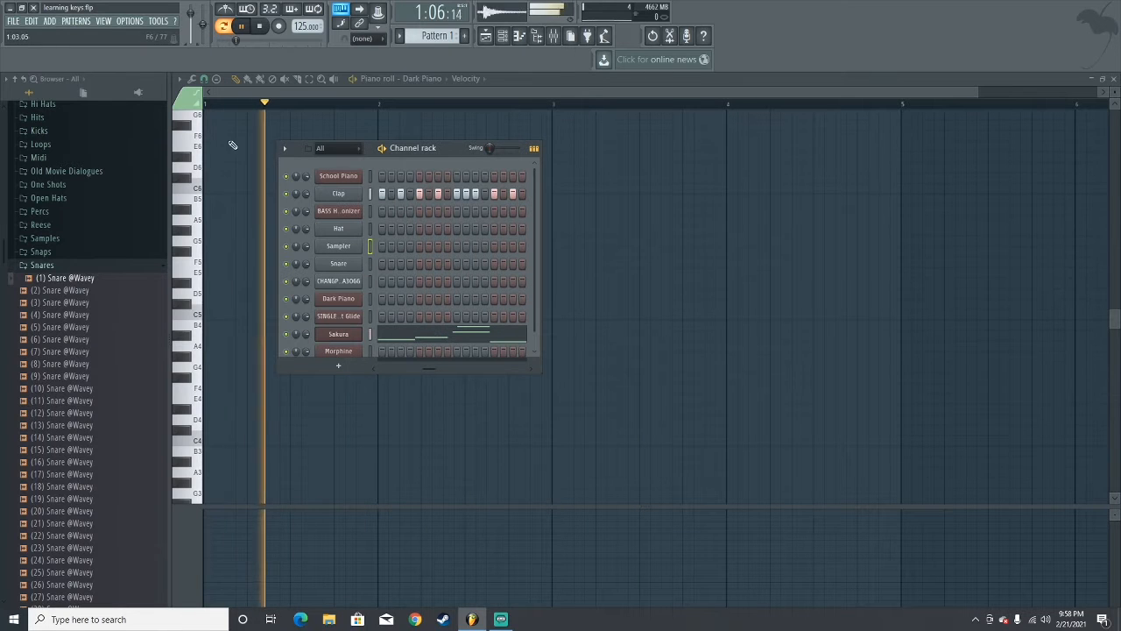
pyautogui.moveTo(425, 148); pyautogui.dragTo(501, 185)
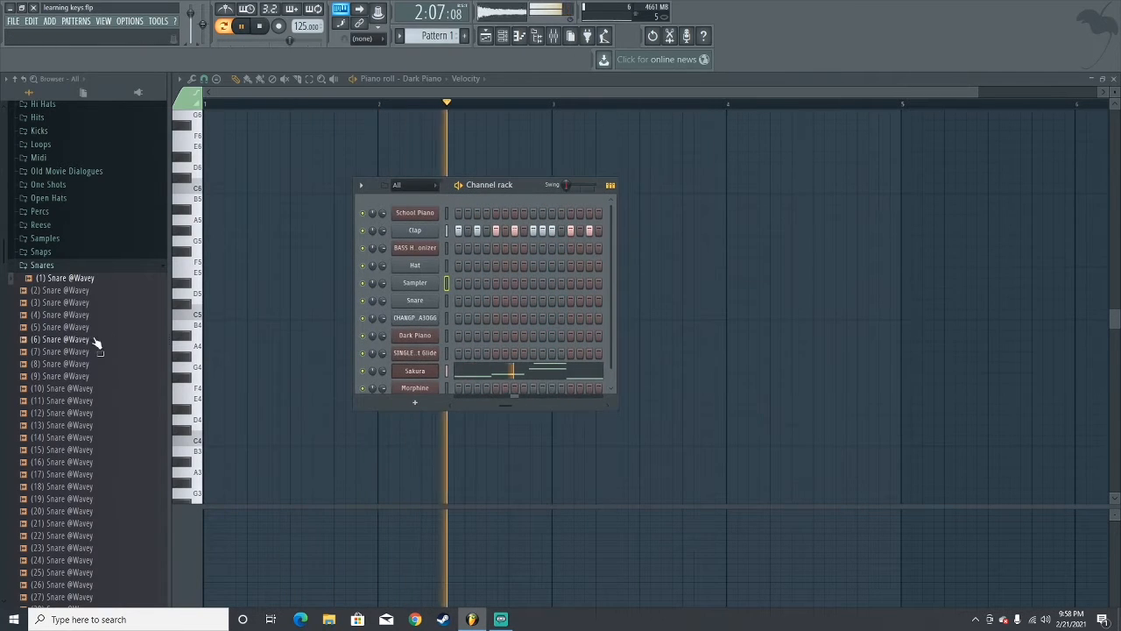
pyautogui.click(64, 267)
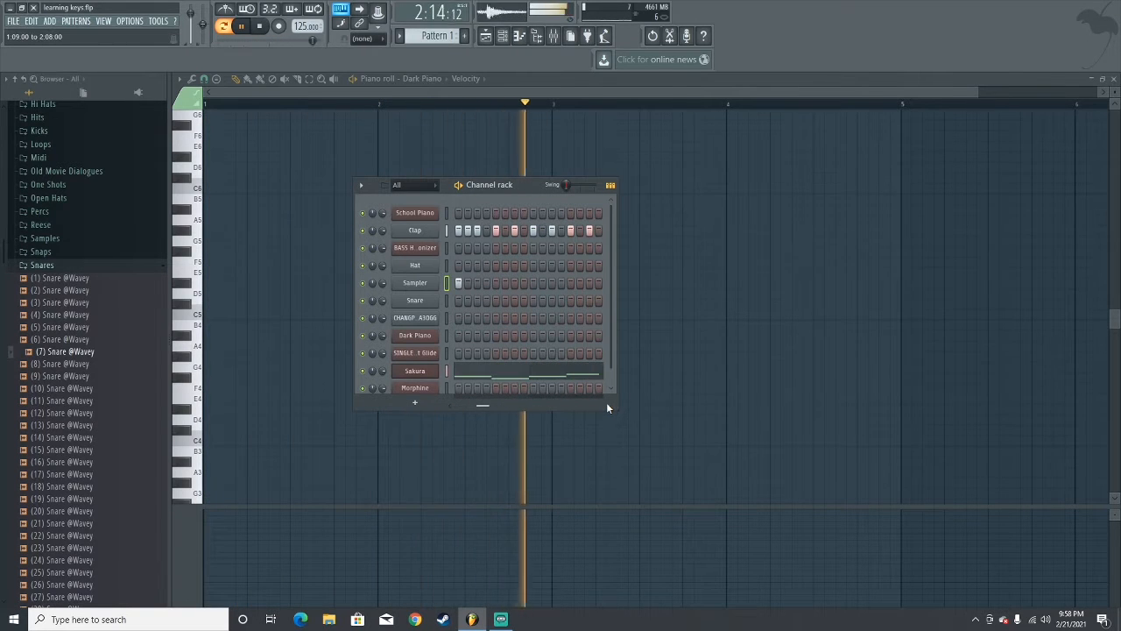
pyautogui.click(534, 283)
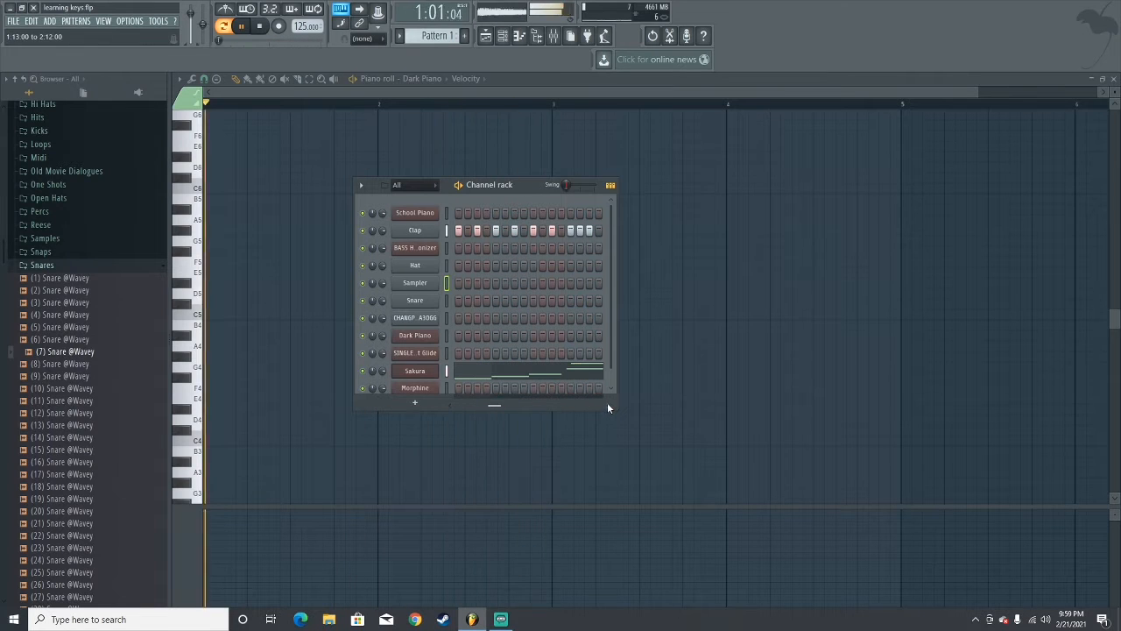
pyautogui.click(570, 283)
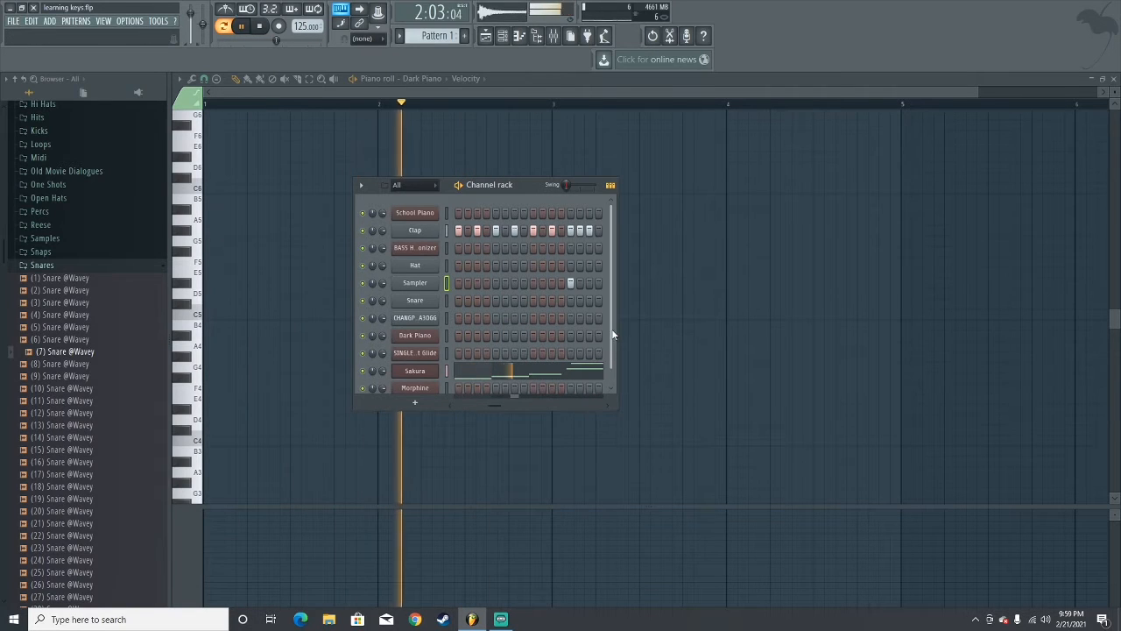
# Open the Sakura channel's plugin window to view its preset during playback, and minimize it
pyautogui.moveTo(612, 333); pyautogui.dragTo(613, 408)
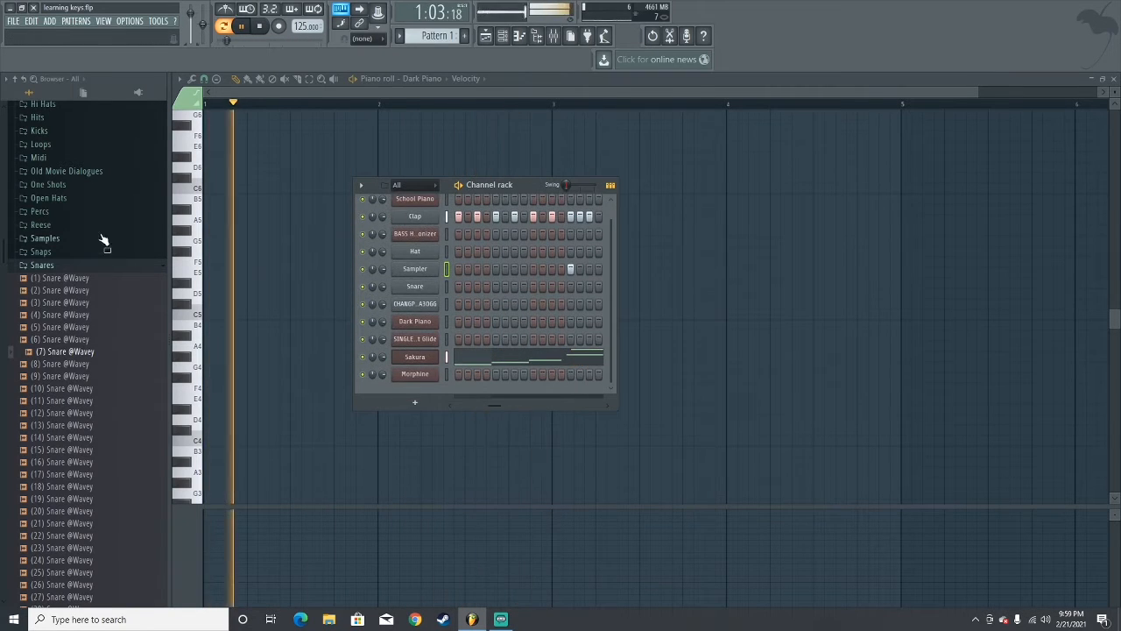
pyautogui.scroll(1, 449, 296)
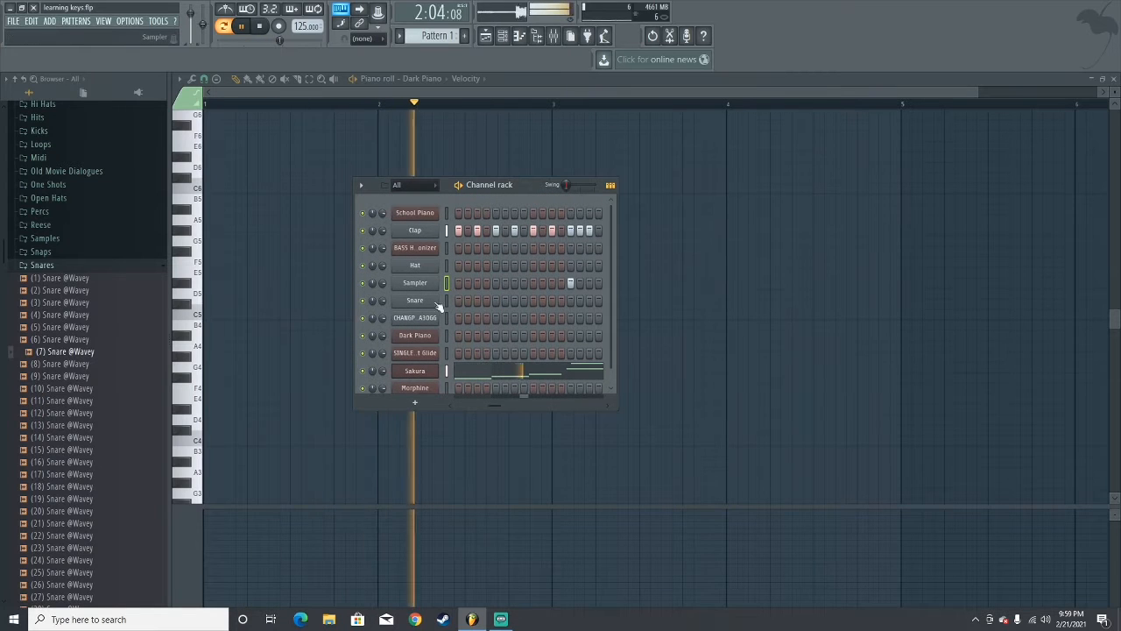
pyautogui.scroll(-1, 408, 377)
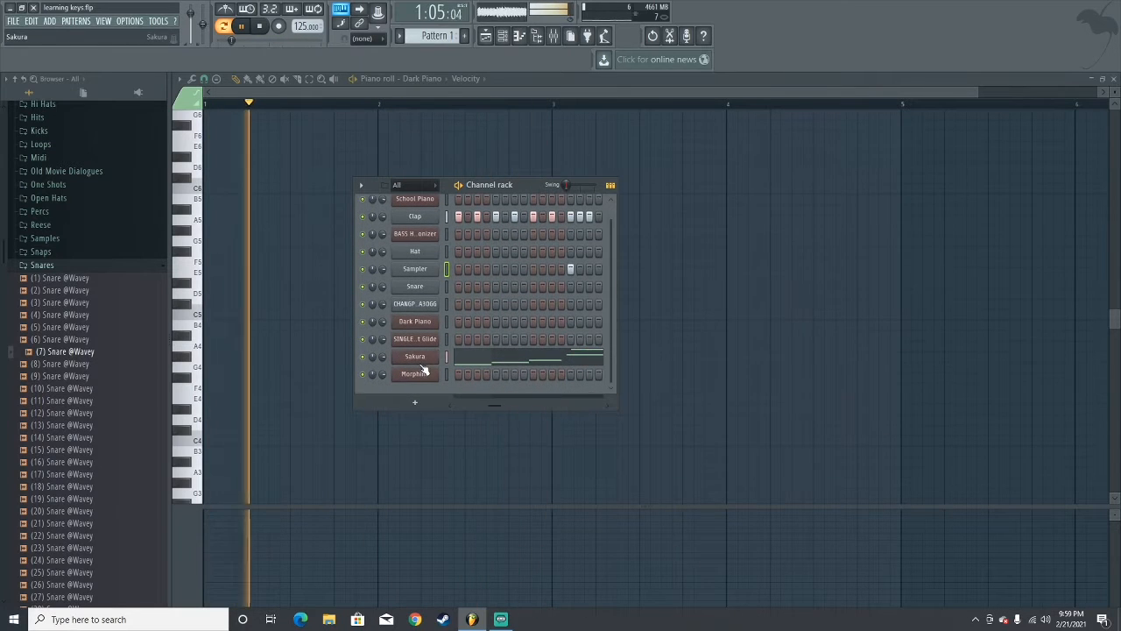
pyautogui.click(421, 360)
pyautogui.moveTo(704, 176); pyautogui.dragTo(543, 158)
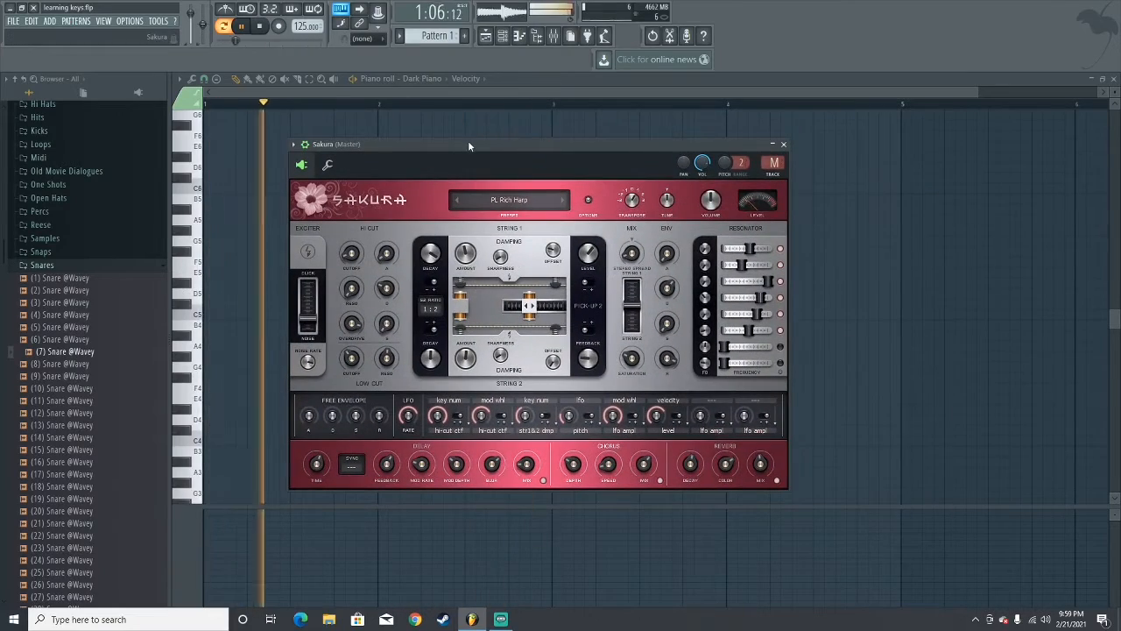
pyautogui.moveTo(468, 142)
pyautogui.mouseDown()
pyautogui.moveTo(521, 131)
pyautogui.moveTo(488, 155)
pyautogui.moveTo(478, 129)
pyautogui.mouseUp()
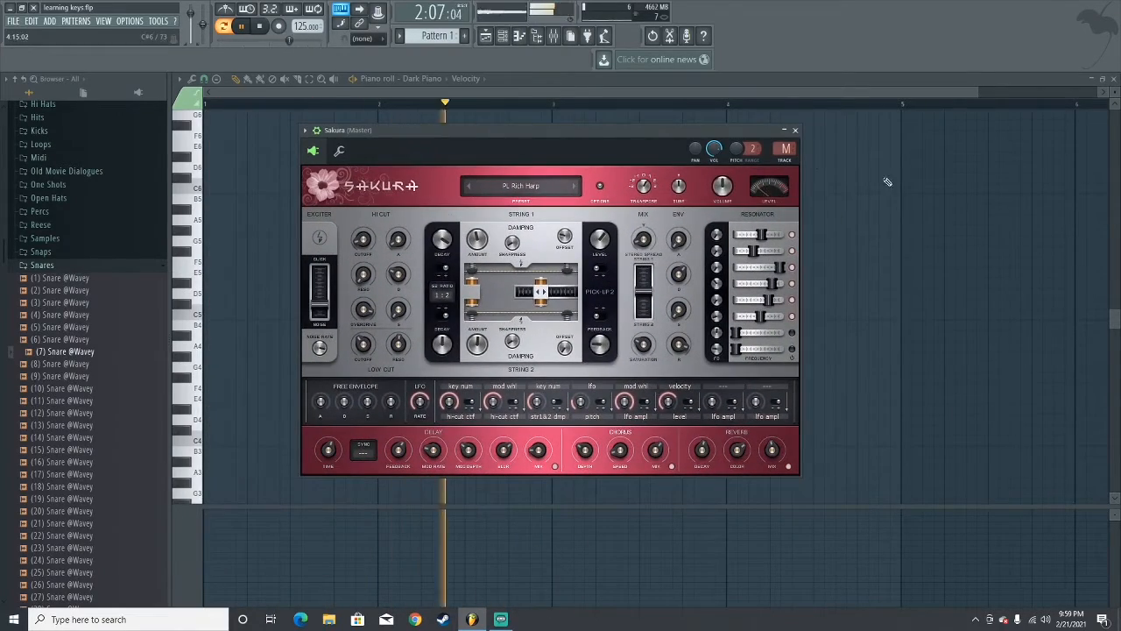
pyautogui.click(785, 131)
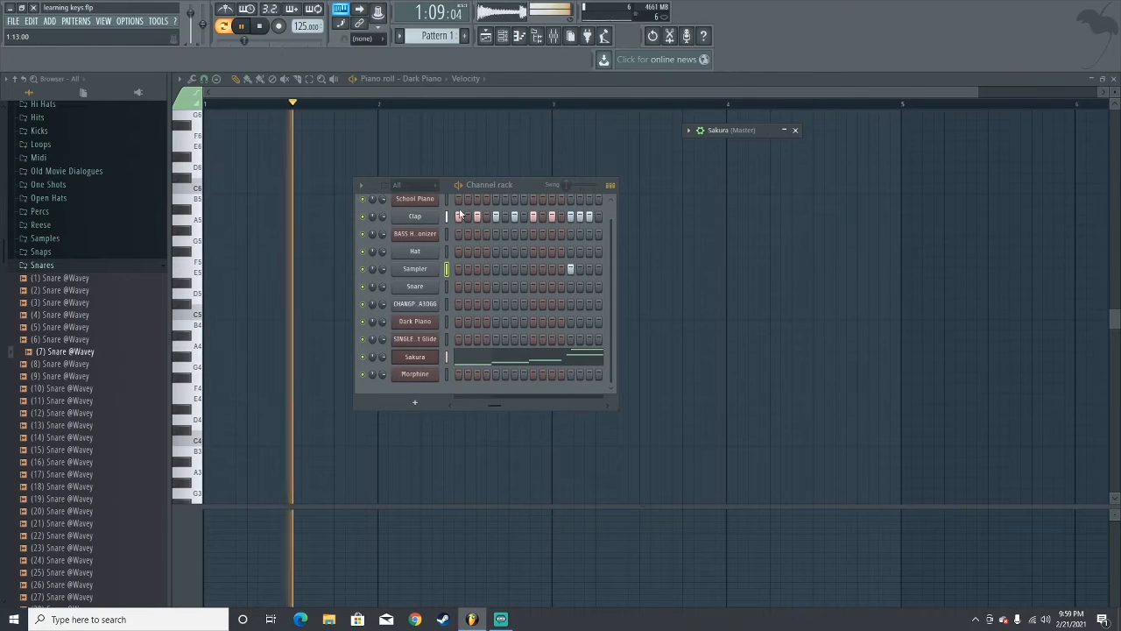
# Show the PL Rich Harp preset in the Sonic Haiku Bank of Sakura's presets library, and play the pattern again
pyautogui.moveTo(501, 184); pyautogui.dragTo(509, 184)
pyautogui.click(739, 130)
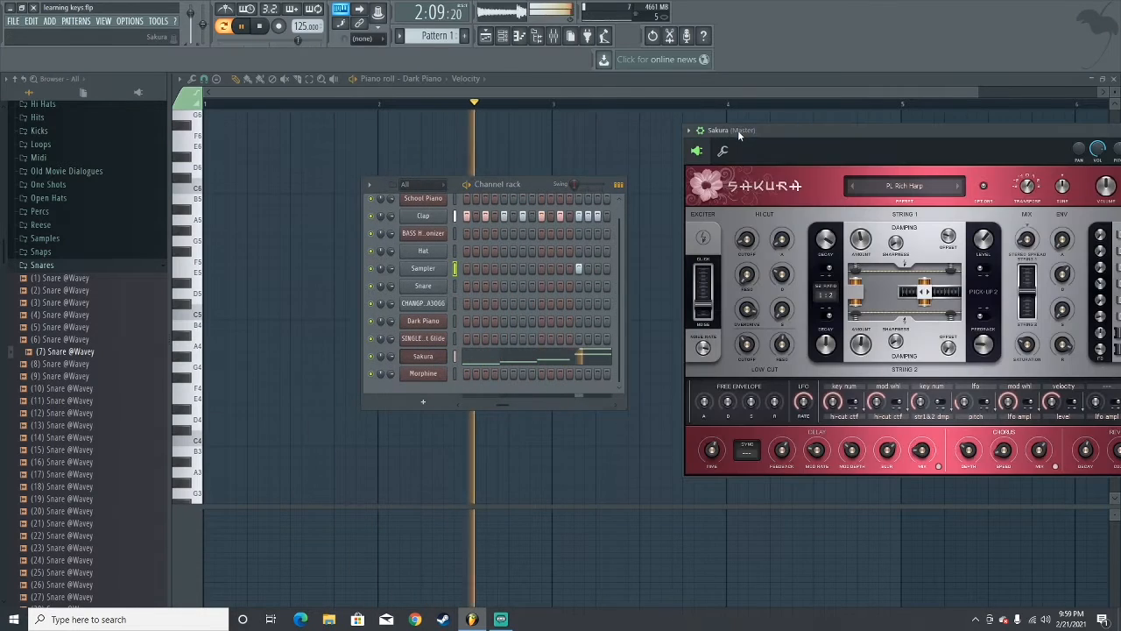
pyautogui.moveTo(830, 142); pyautogui.dragTo(371, 149)
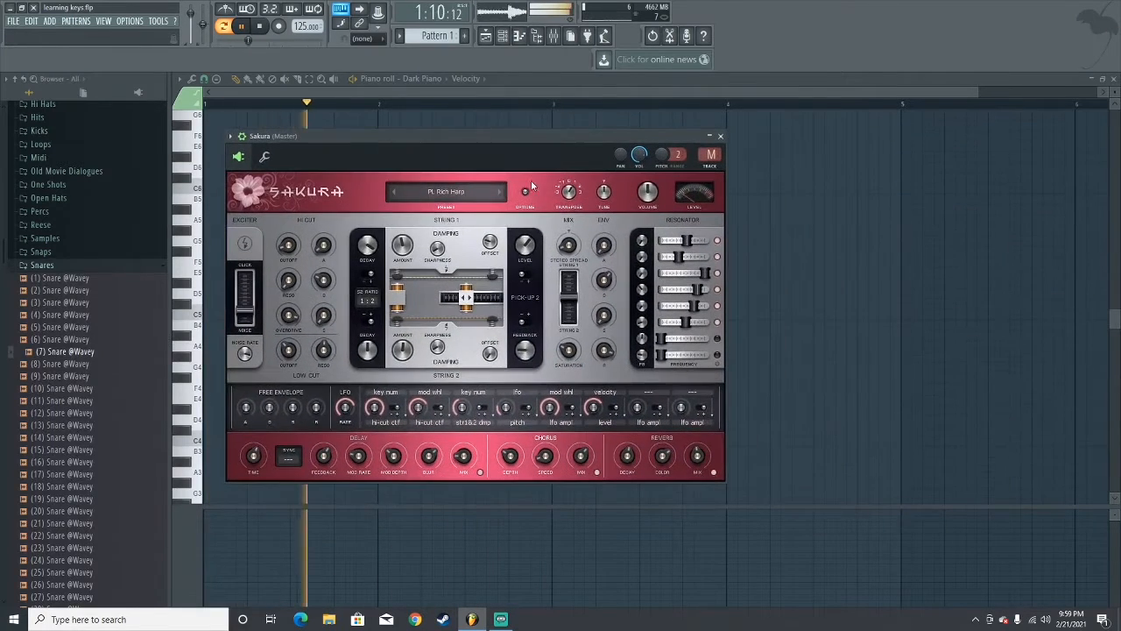
pyautogui.press('space')
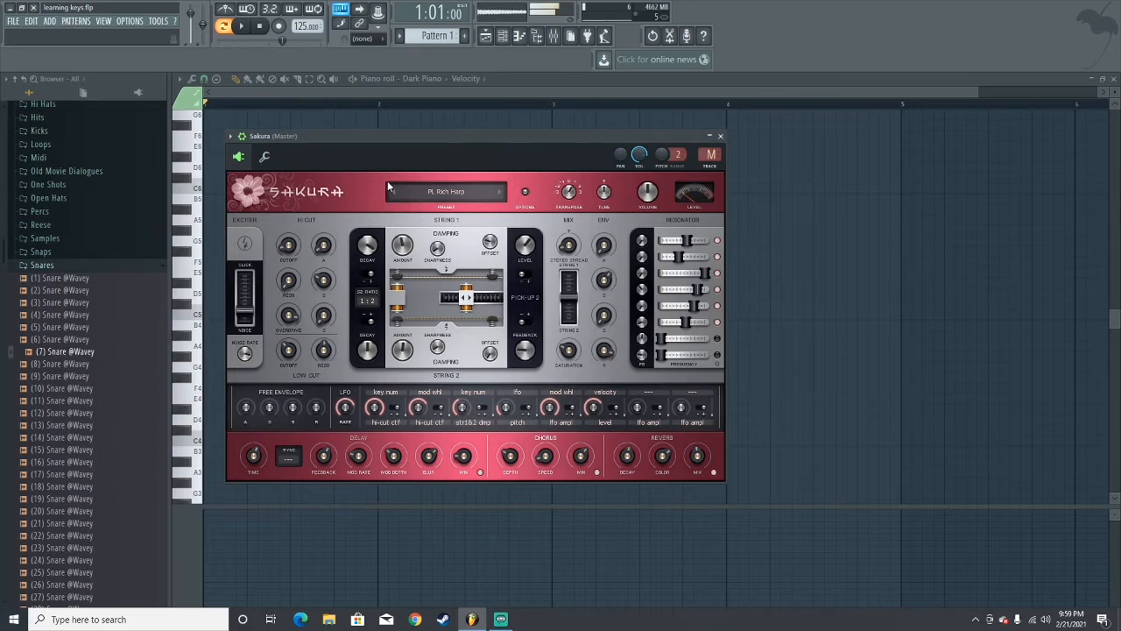
pyautogui.click(465, 193)
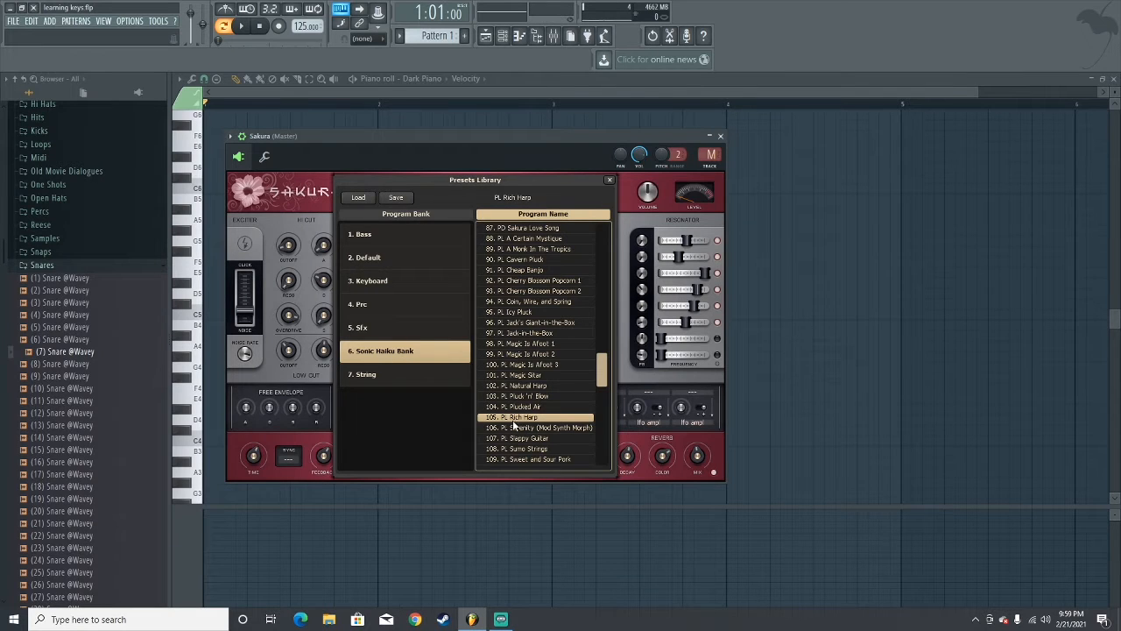
pyautogui.click(712, 137)
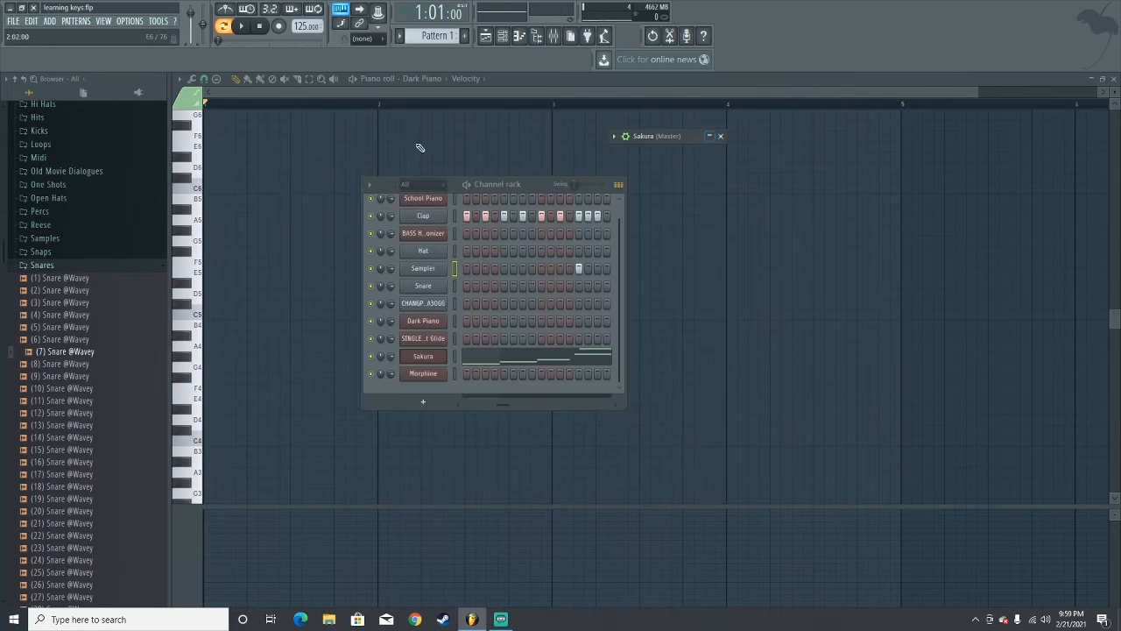
pyautogui.press('space')
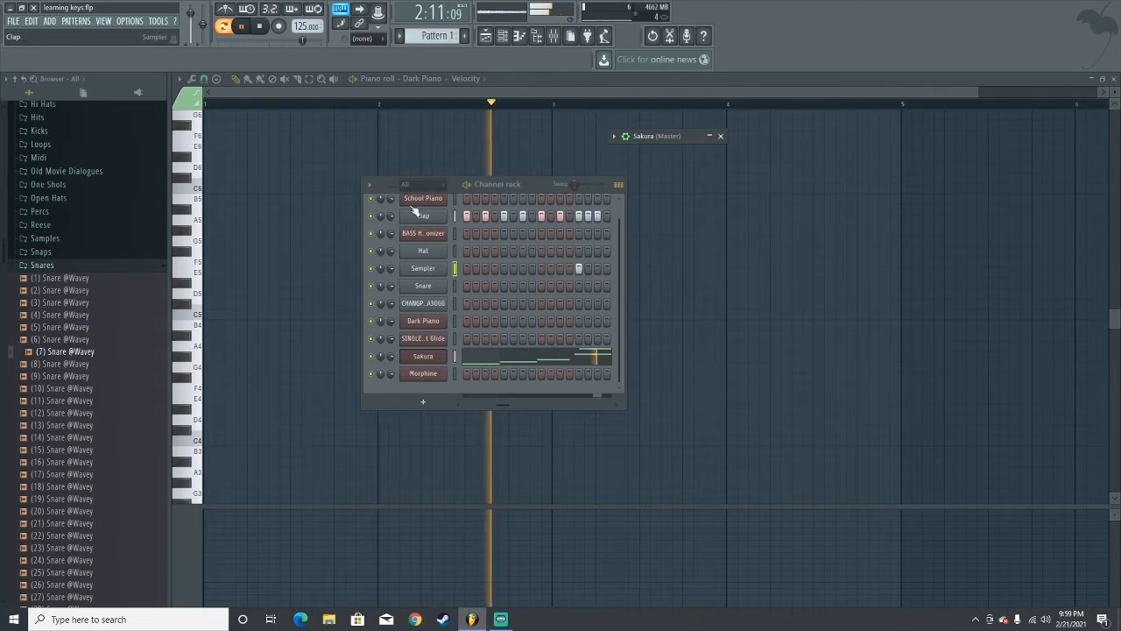
pyautogui.moveTo(520, 183); pyautogui.dragTo(478, 147)
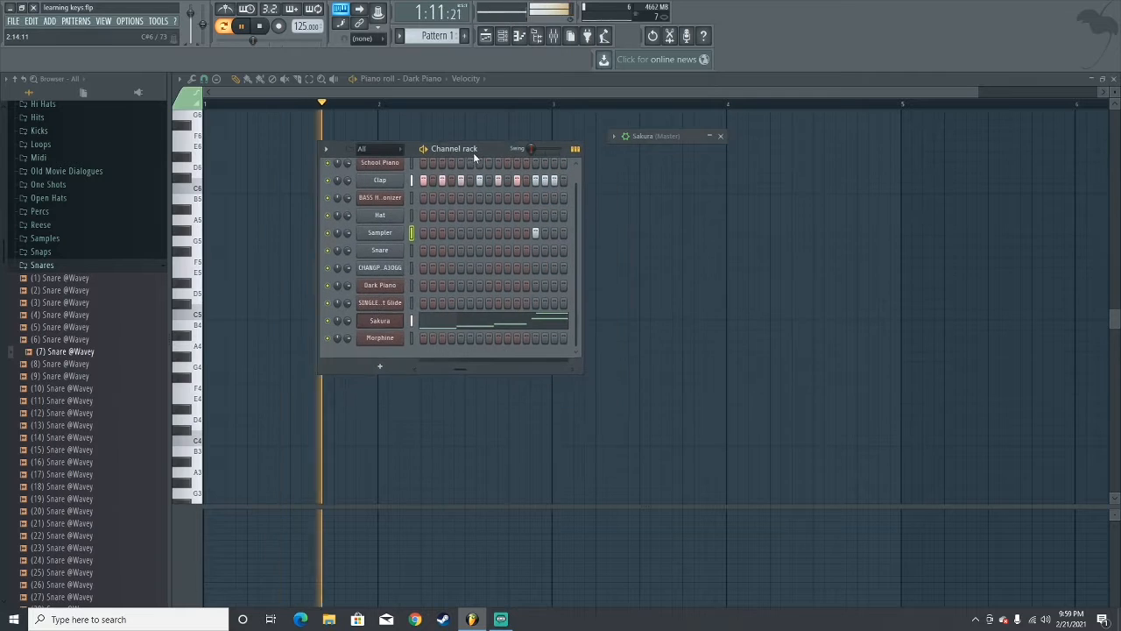
pyautogui.click(55, 265)
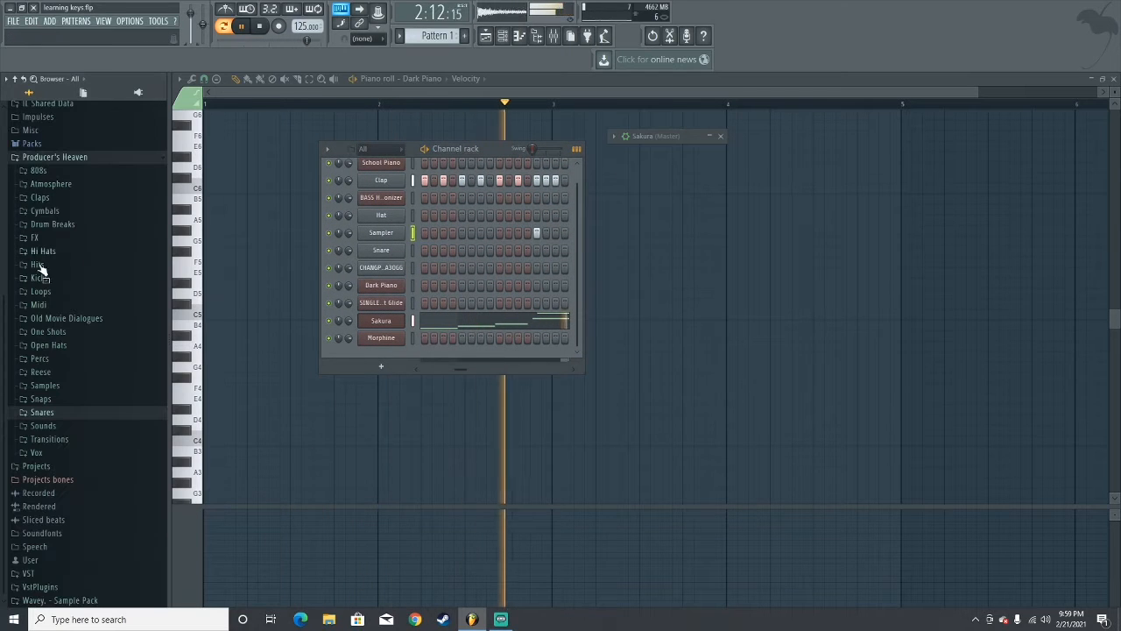
pyautogui.click(40, 278)
pyautogui.click(68, 303)
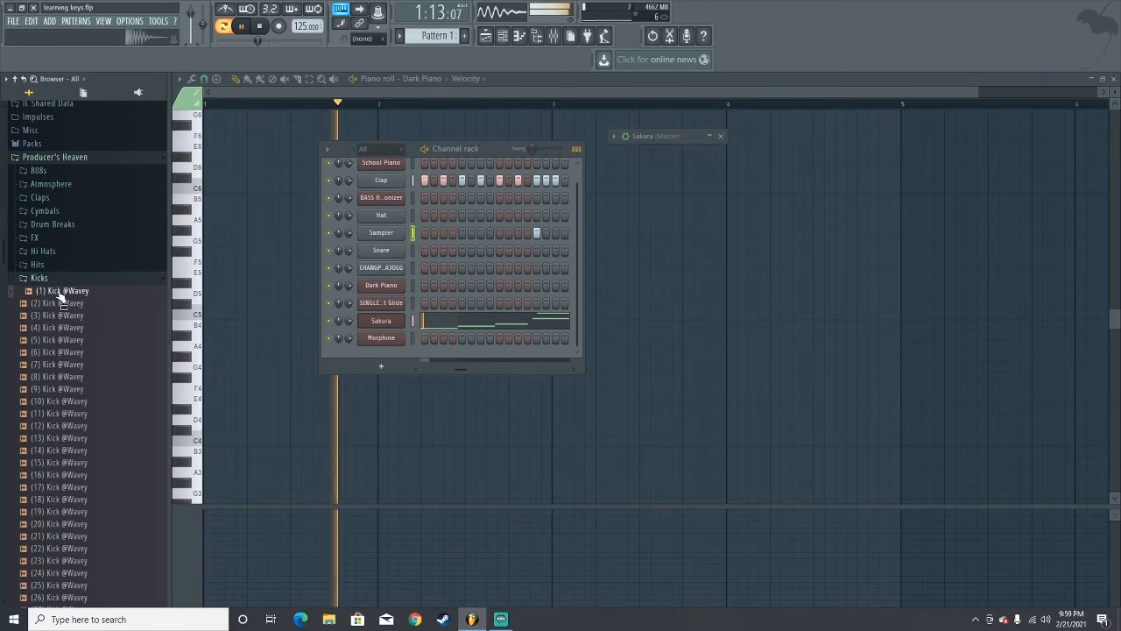
pyautogui.click(67, 317)
pyautogui.click(66, 328)
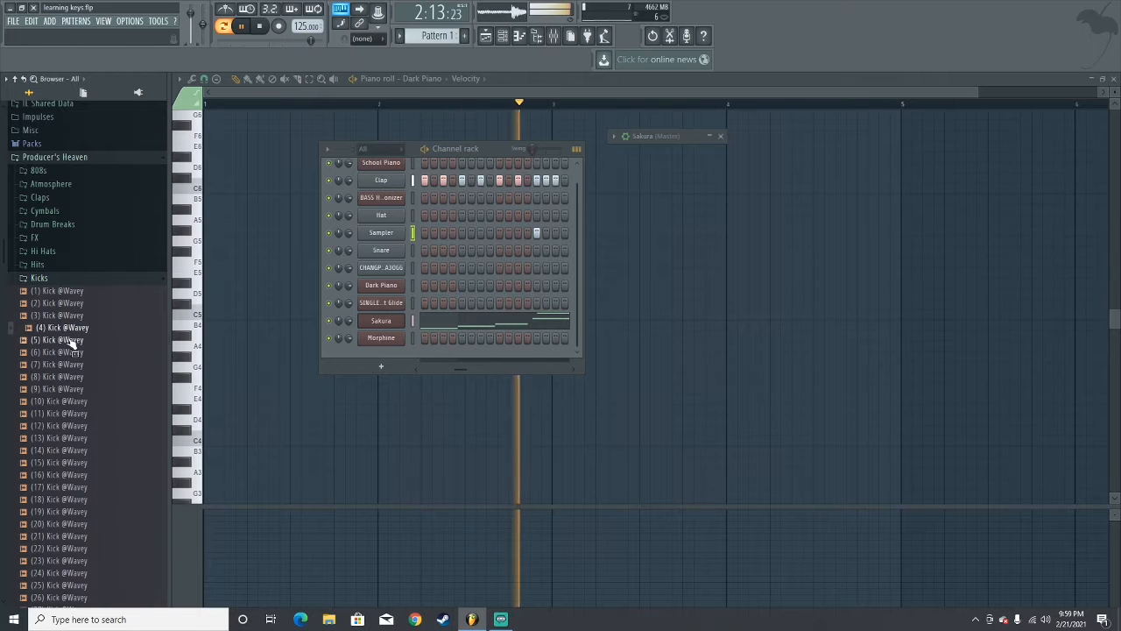
pyautogui.click(72, 341)
pyautogui.click(69, 353)
pyautogui.click(69, 365)
pyautogui.click(70, 377)
pyautogui.click(70, 390)
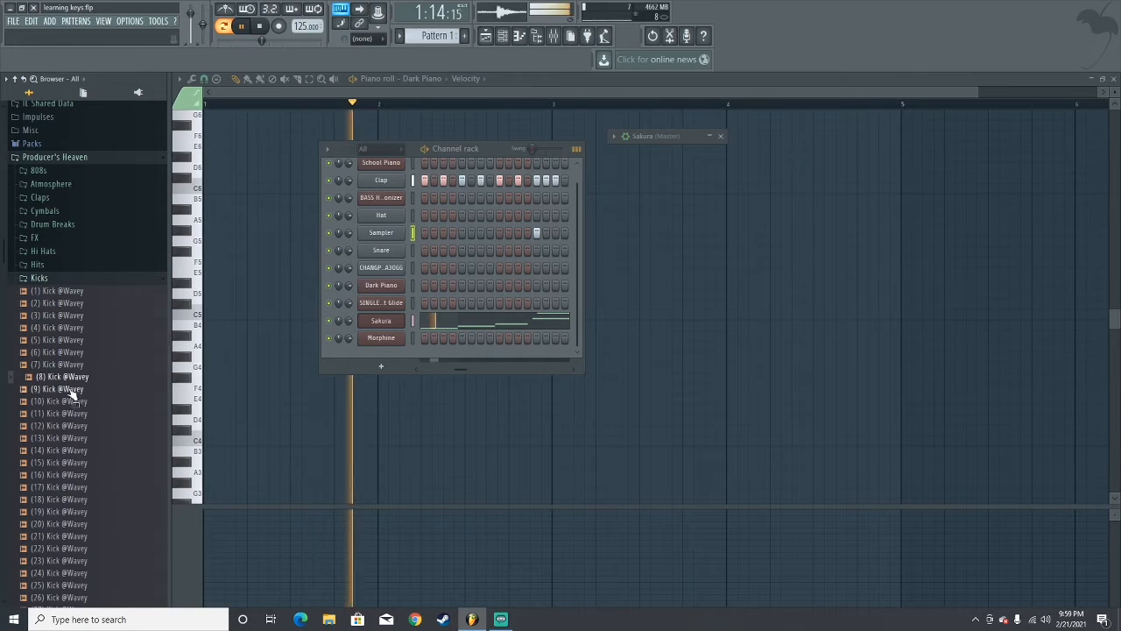
pyautogui.click(62, 293)
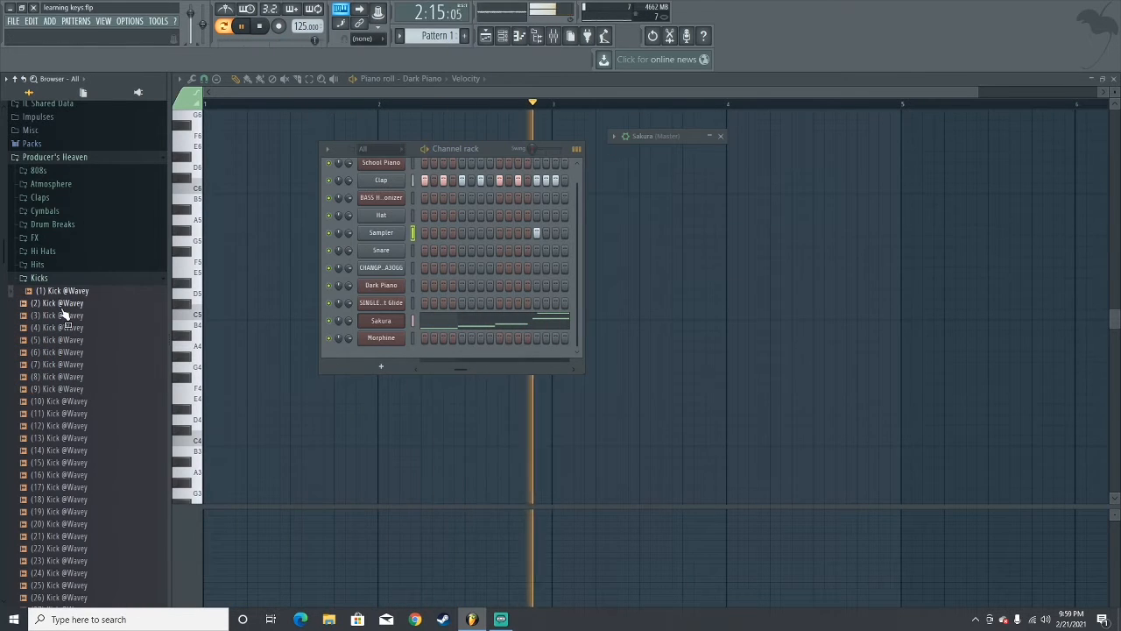
pyautogui.click(68, 339)
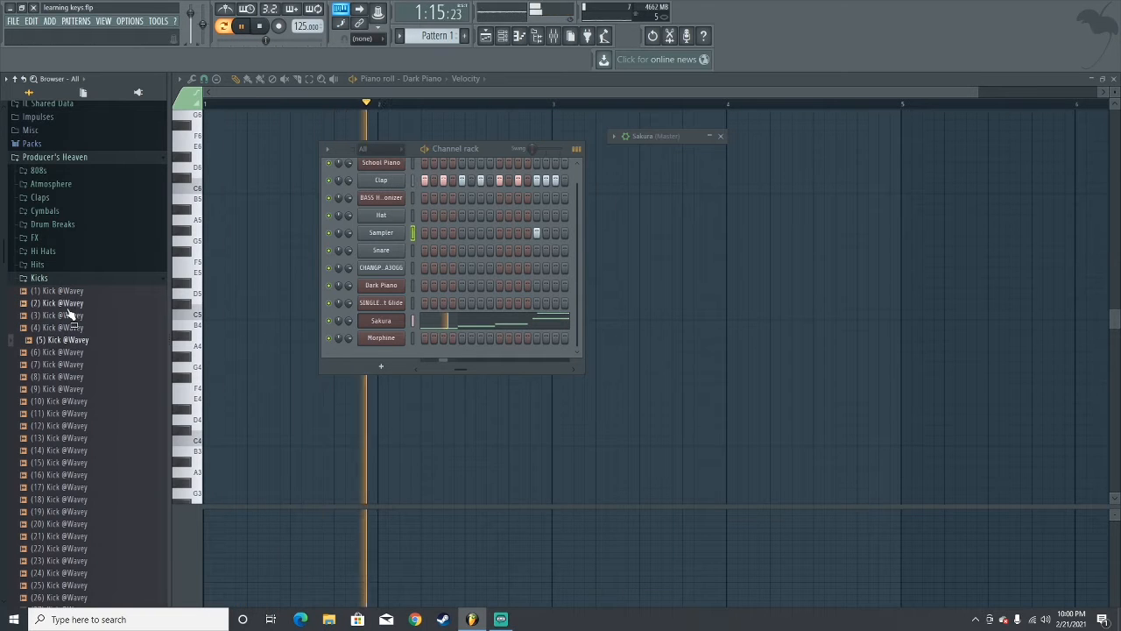
pyautogui.click(67, 315)
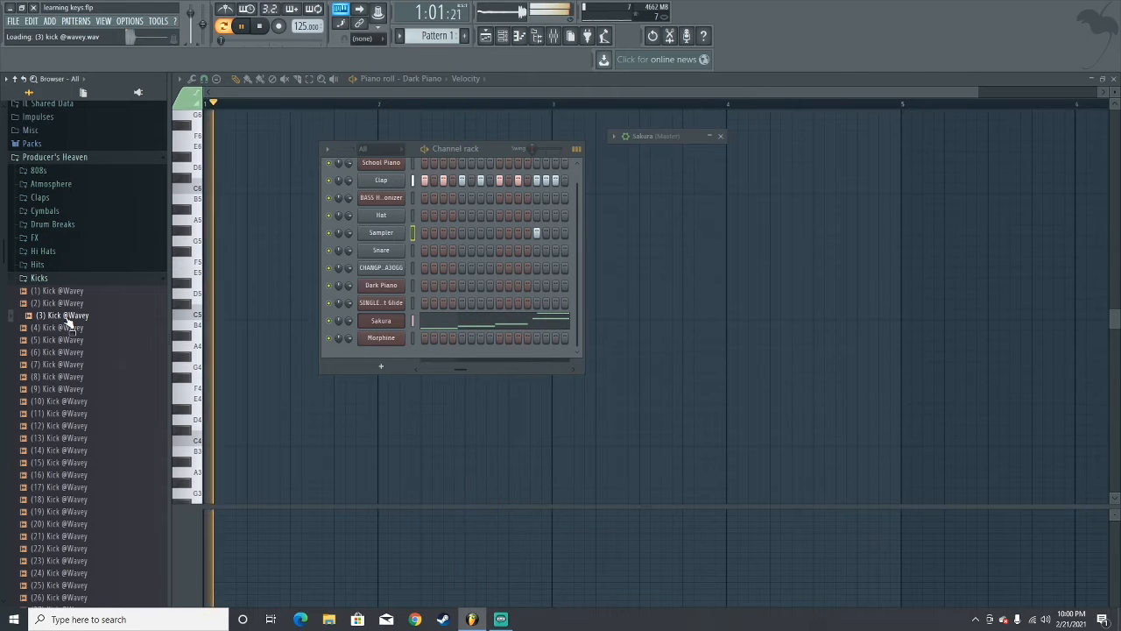
pyautogui.moveTo(67, 324); pyautogui.dragTo(378, 217)
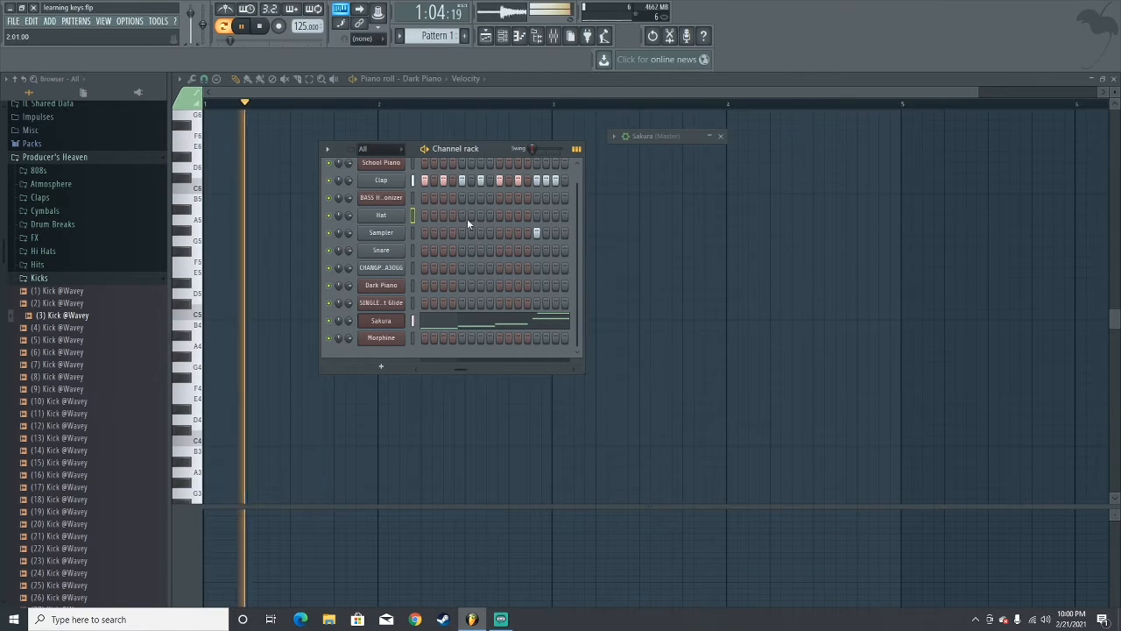
# Try Hat channel kick hits on step 1 of bar 2 and step 13 of bar 1, remove them and return to bar 1
pyautogui.scroll(1, 463, 233)
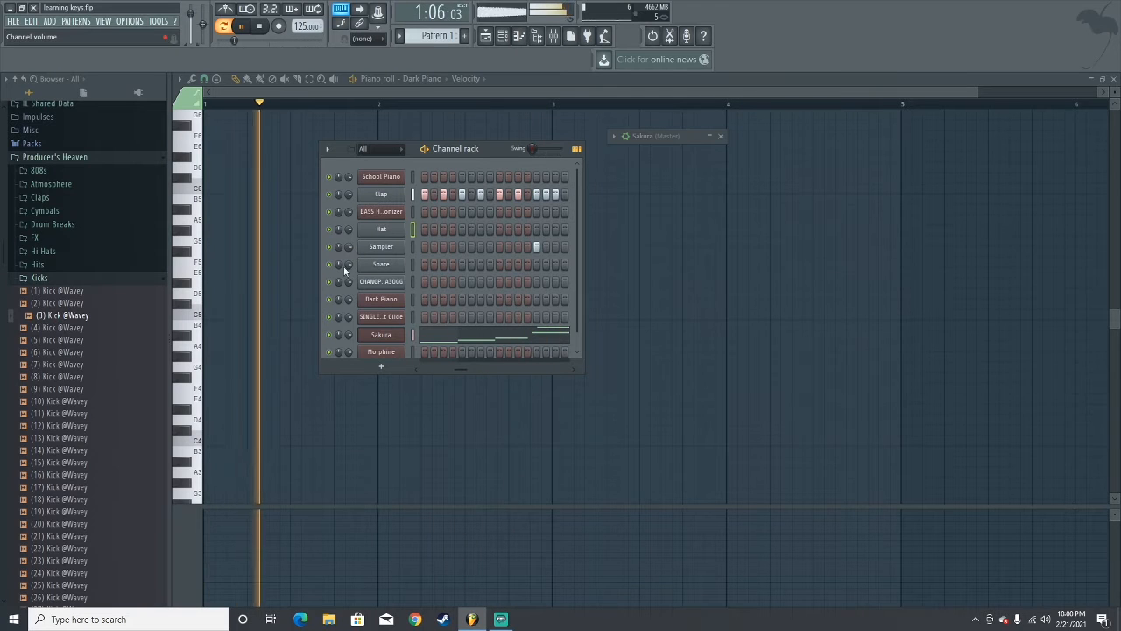
pyautogui.press('space')
pyautogui.click(462, 231)
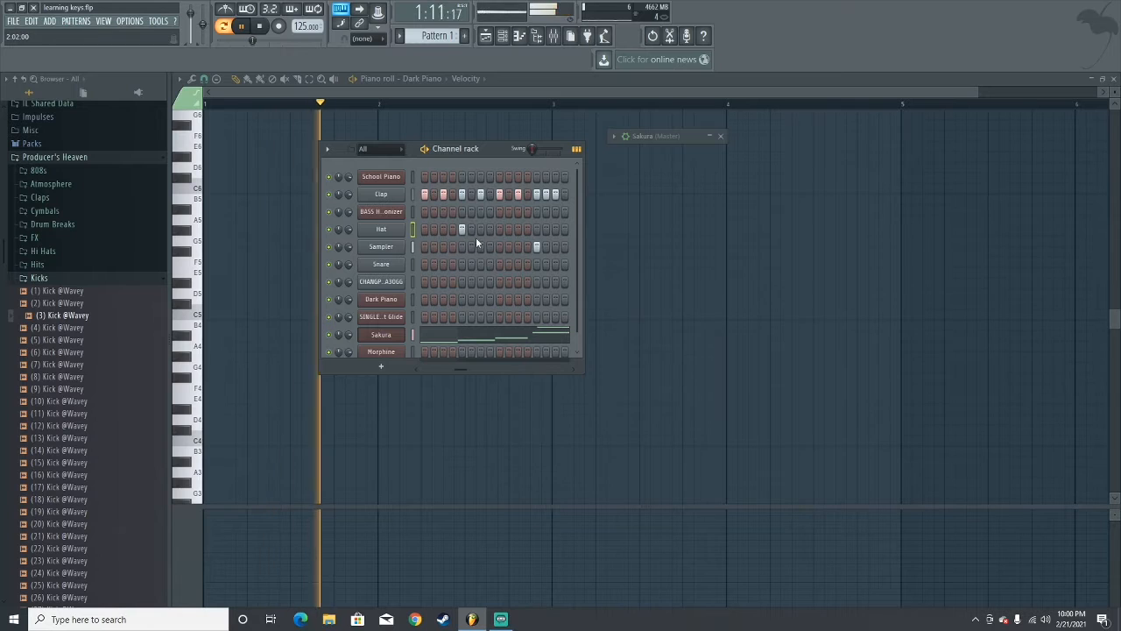
pyautogui.click(462, 230)
pyautogui.press('space')
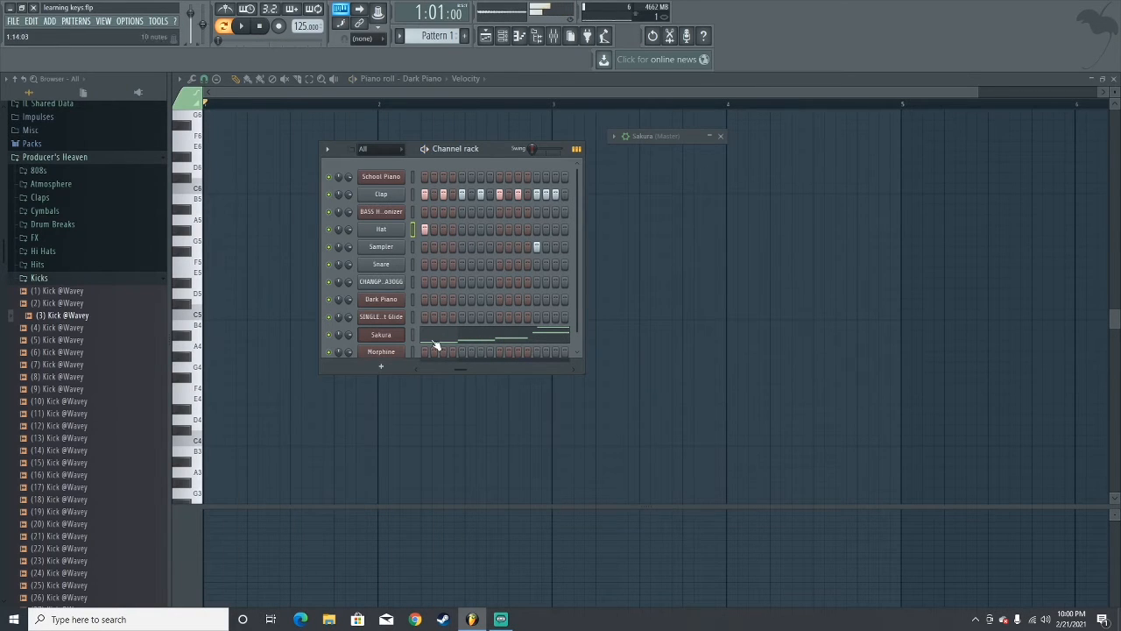
pyautogui.click(418, 369)
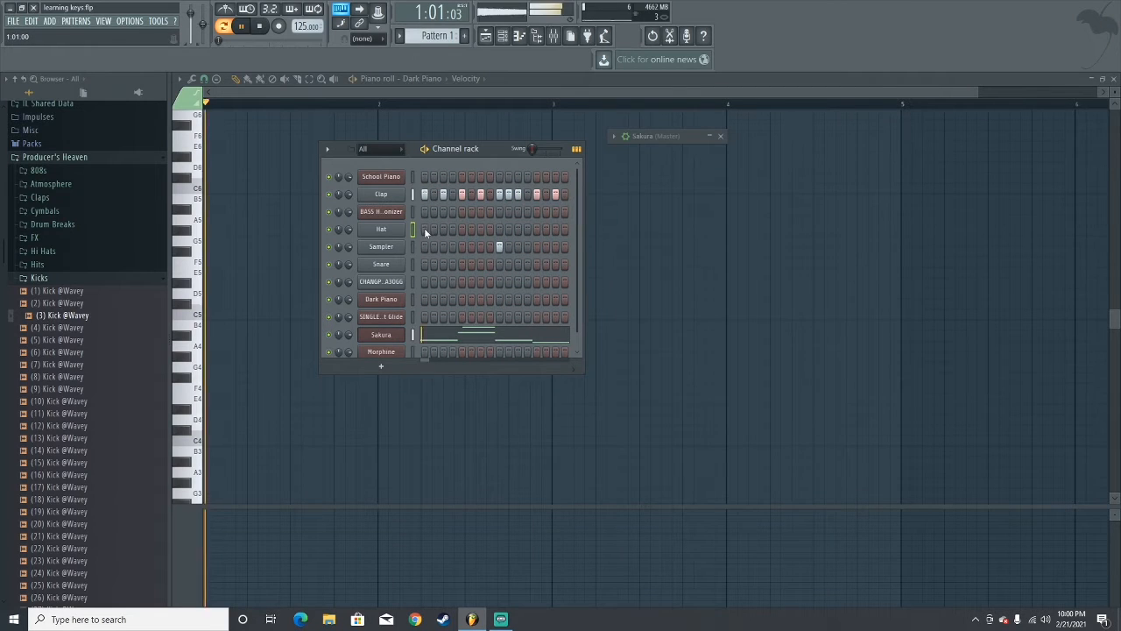
pyautogui.press('space')
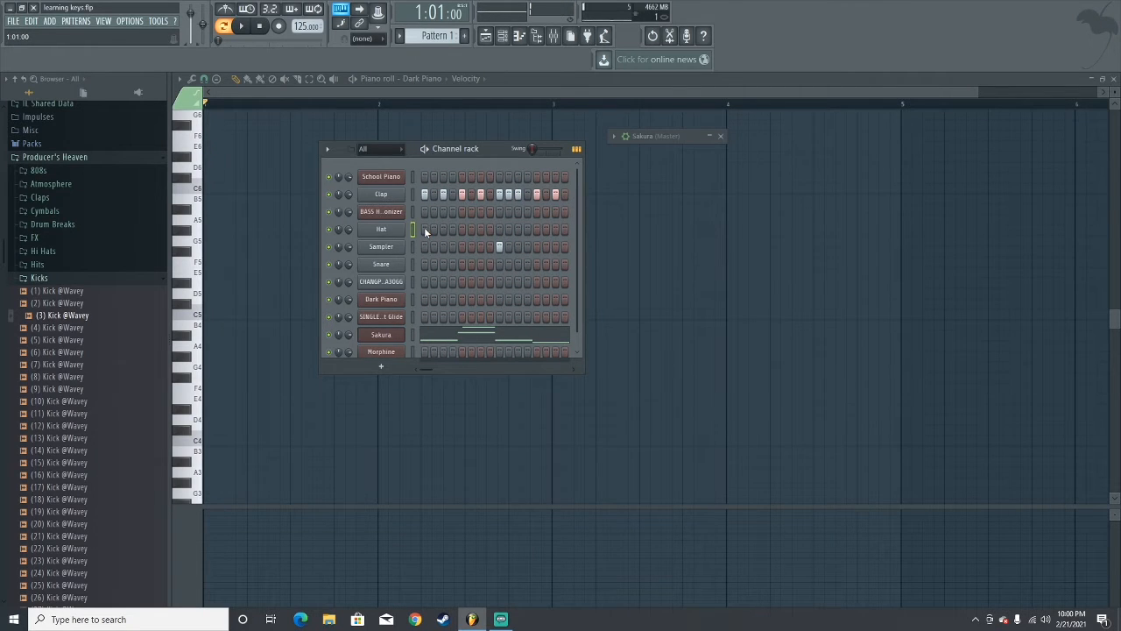
pyautogui.press('space')
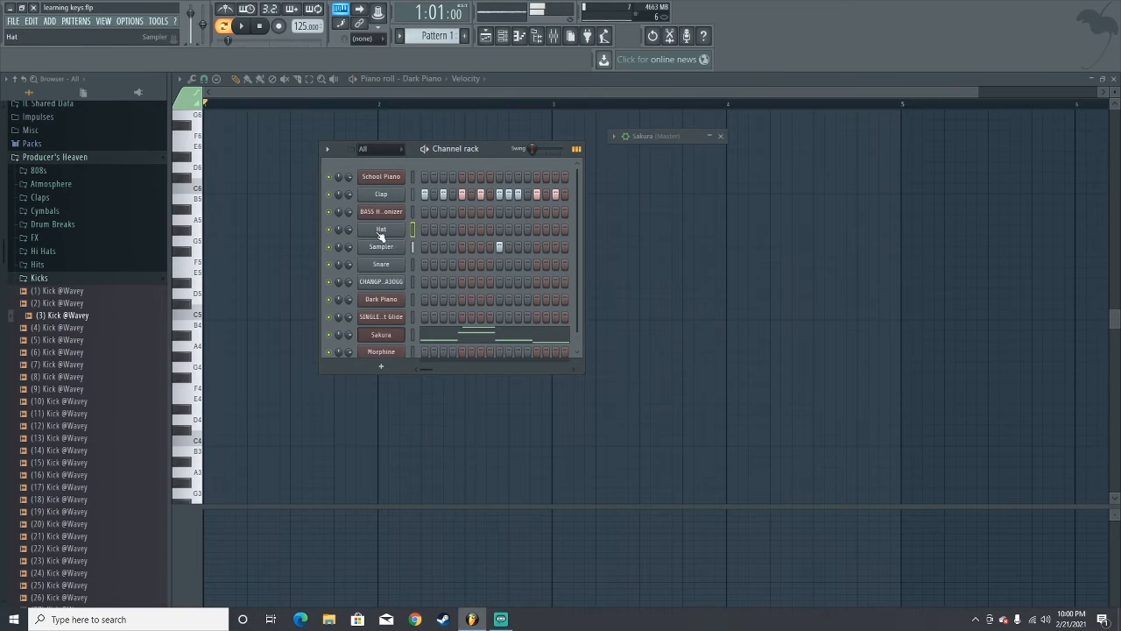
# View the Hat channel's sampler settings to check the loaded kick sample, and close them
pyautogui.click(386, 228)
pyautogui.click(561, 194)
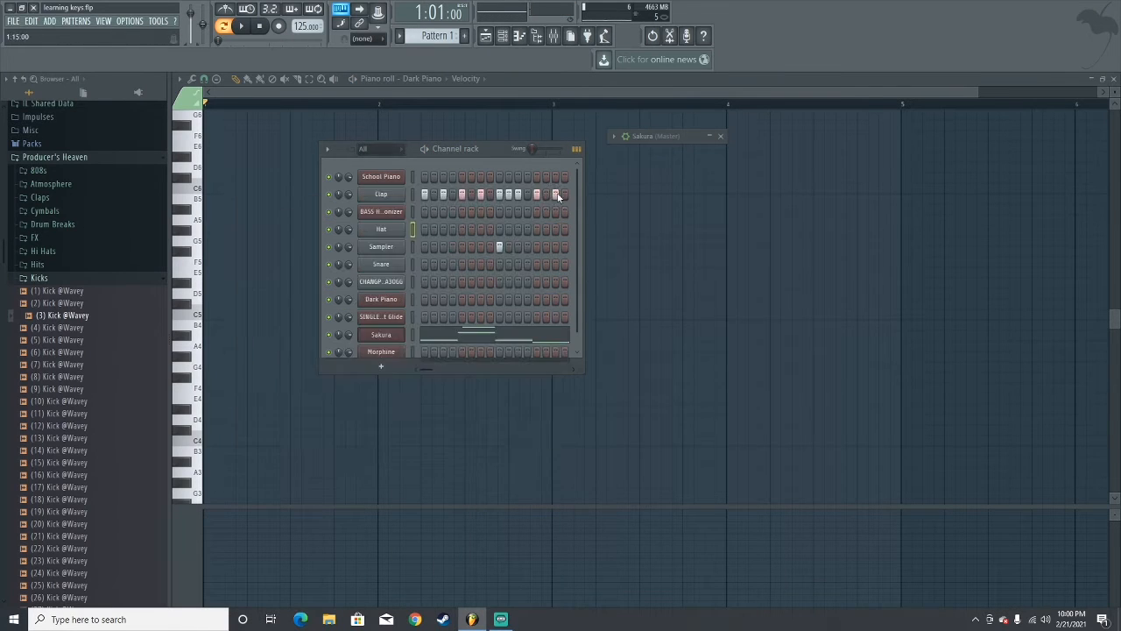
pyautogui.click(383, 229)
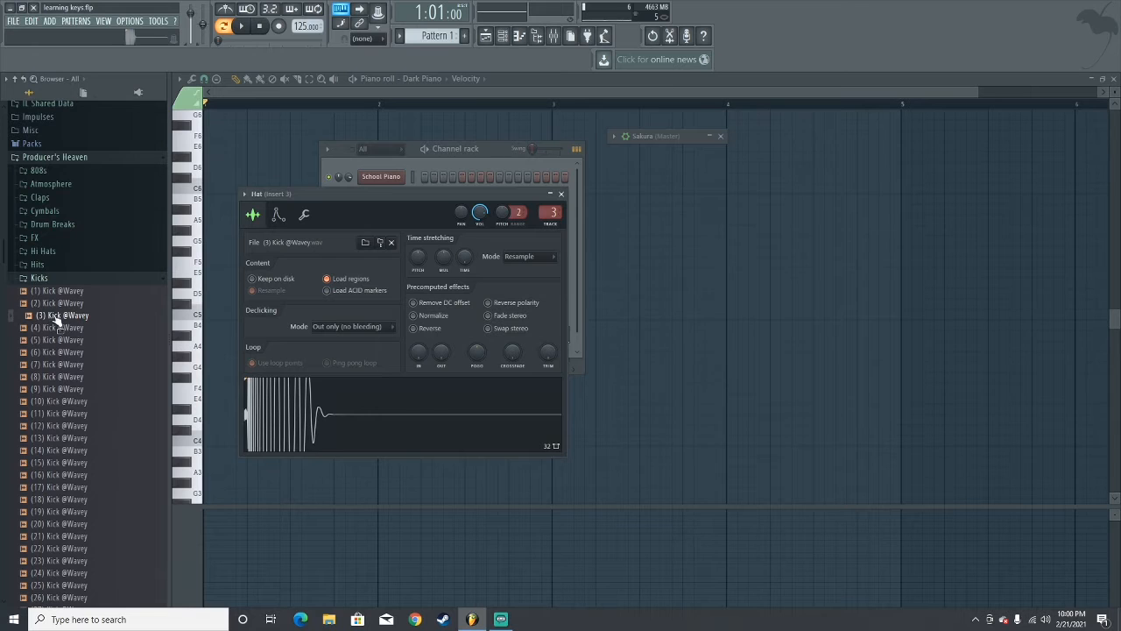
pyautogui.click(561, 194)
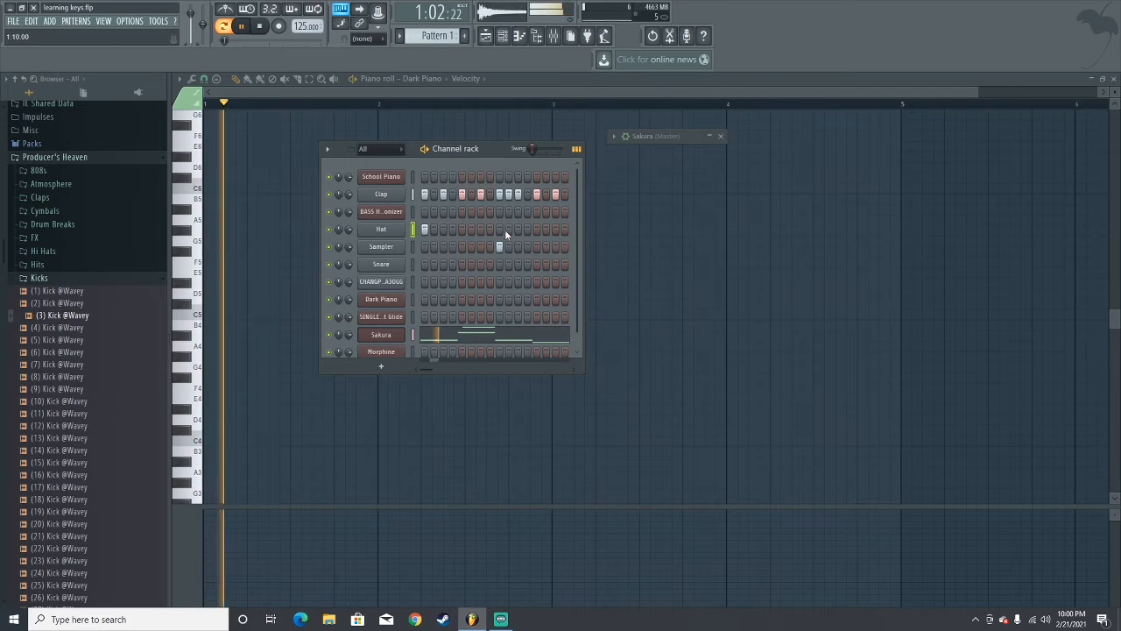
# Play the pattern with a Hat channel kick on step 1 of bar 1, and try another kick on step 10
pyautogui.press('space')
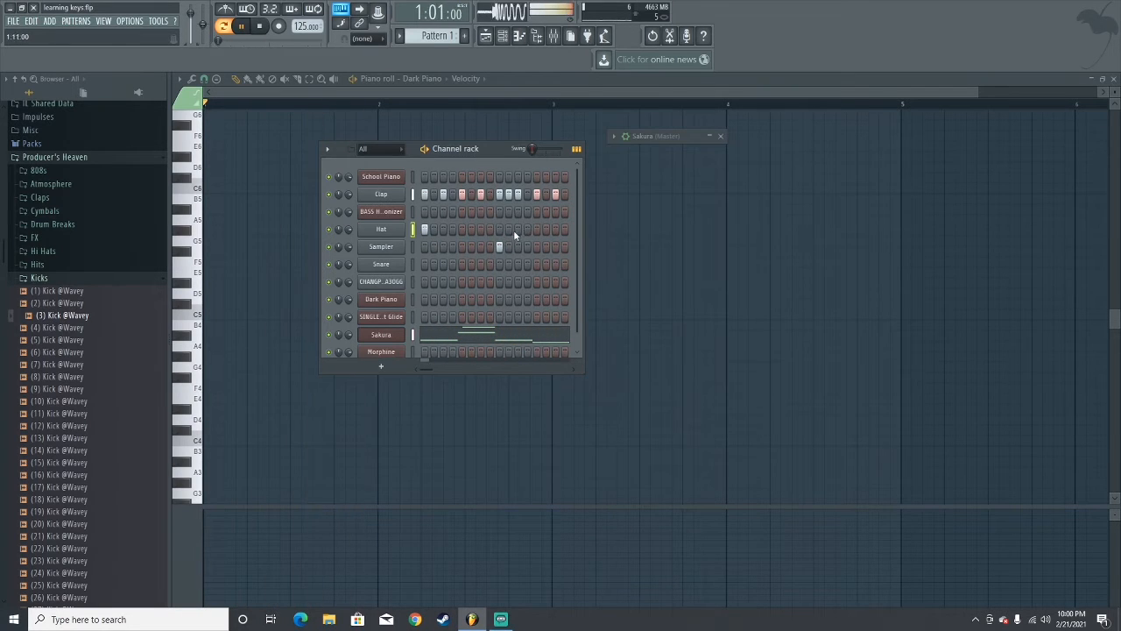
pyautogui.press('space')
pyautogui.click(508, 229)
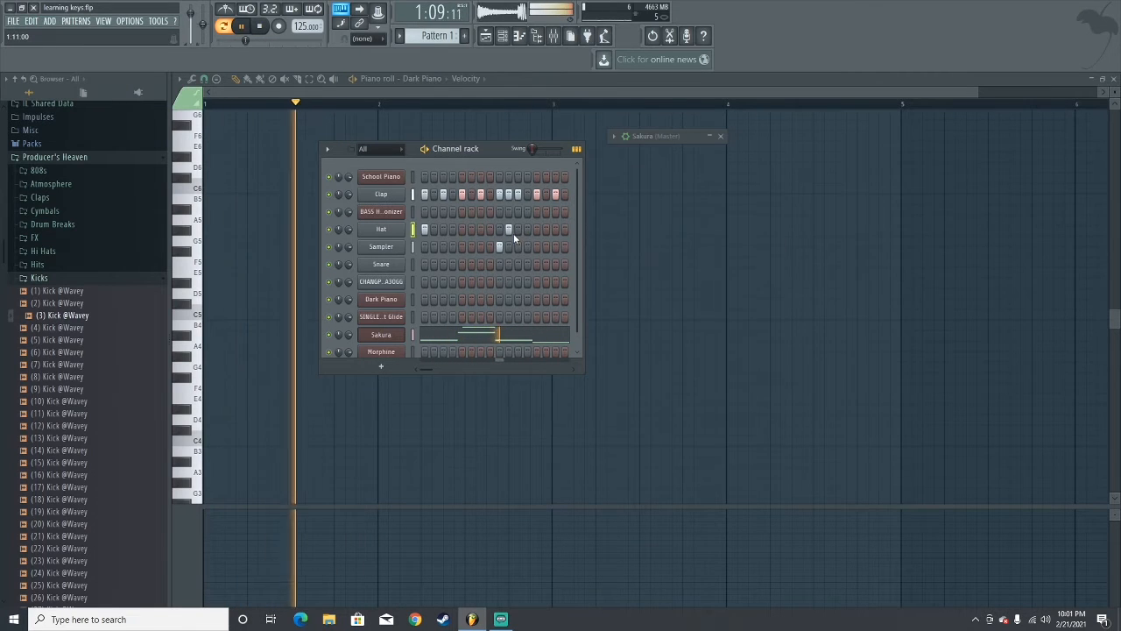
pyautogui.click(508, 230)
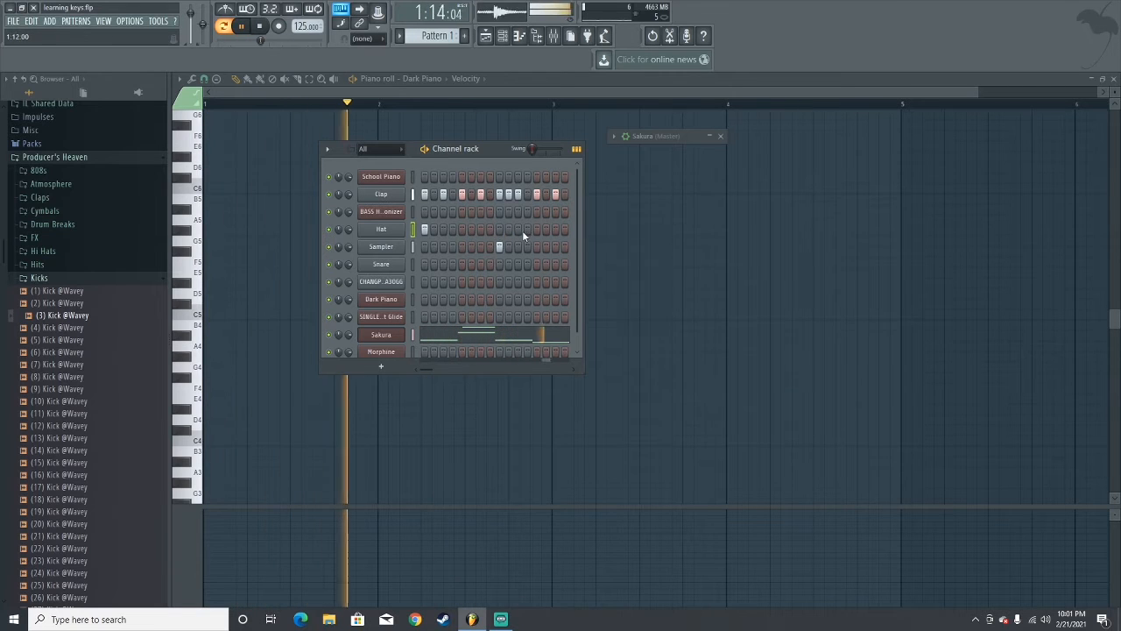
# Try a kick on step 12 of bar 1 and place one on step 13 in the Hat channel, replaying the pattern
pyautogui.press('space')
pyautogui.click(525, 230)
pyautogui.press('space')
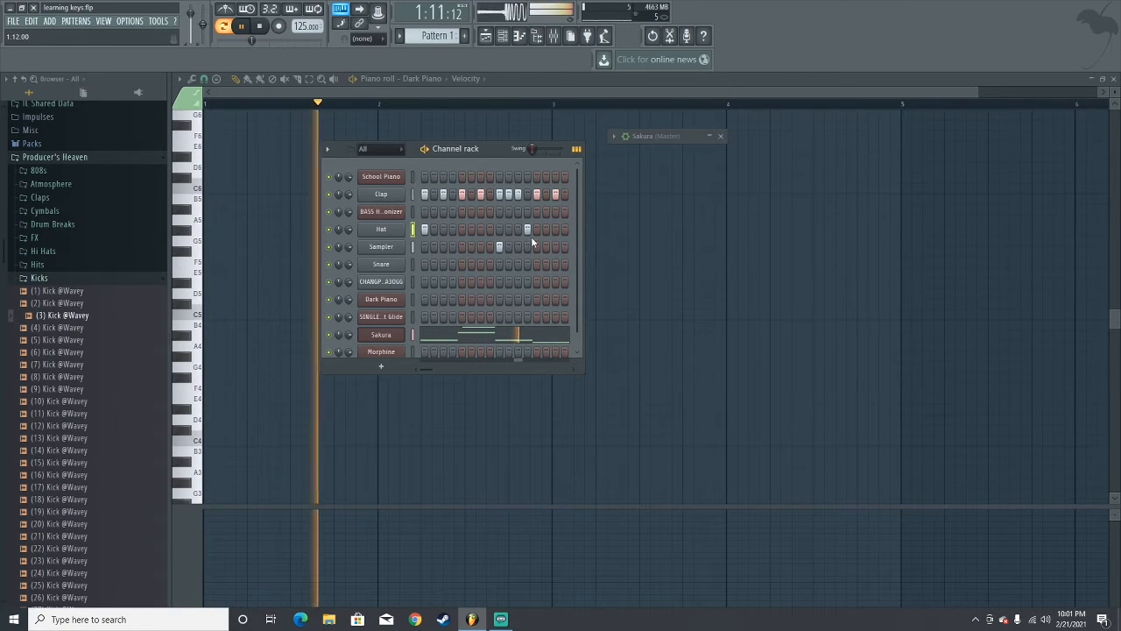
pyautogui.click(537, 230)
pyautogui.press('space')
pyautogui.press('space')
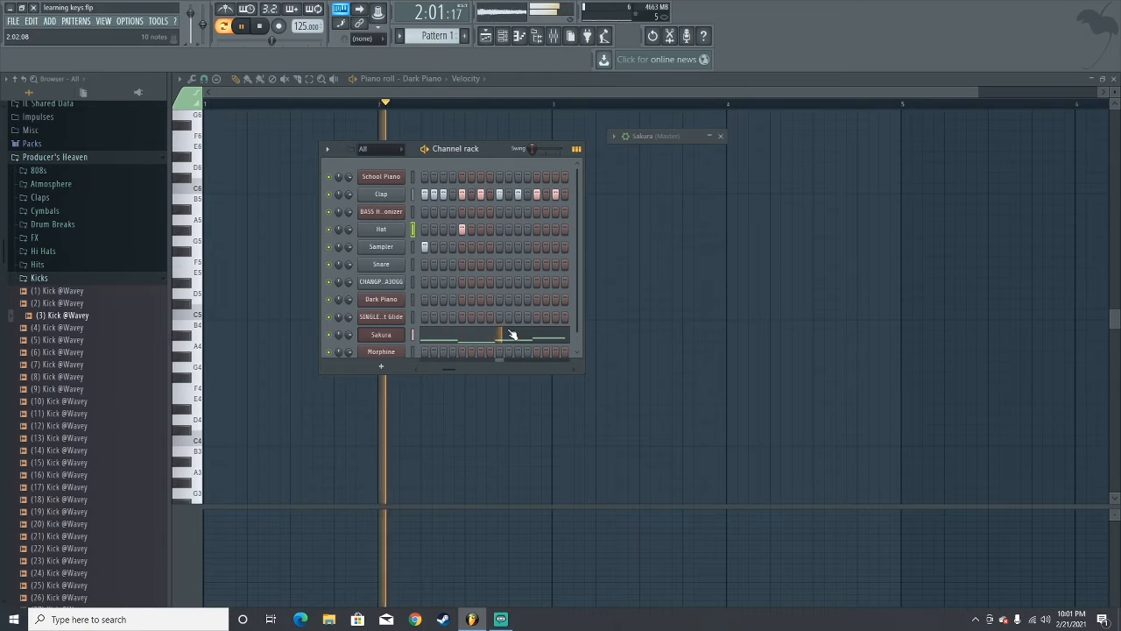
# Try extra Hat channel kicks on steps 14 and 15 of bar 1 during playback, and remove them again
pyautogui.click(480, 229)
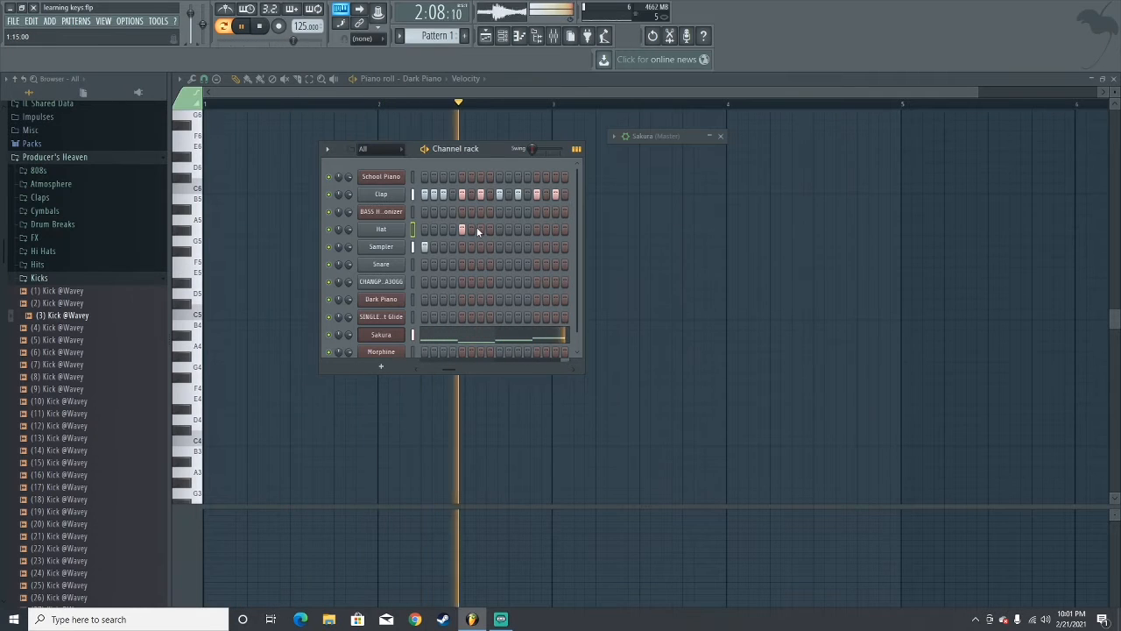
pyautogui.click(472, 228)
pyautogui.click(479, 229)
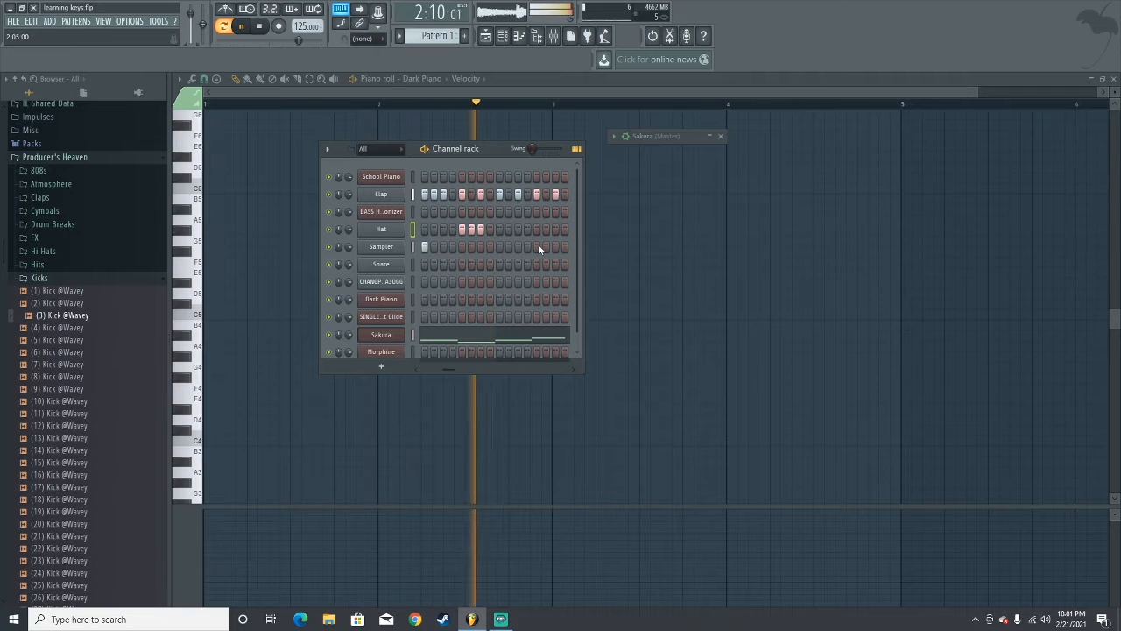
pyautogui.click(572, 368)
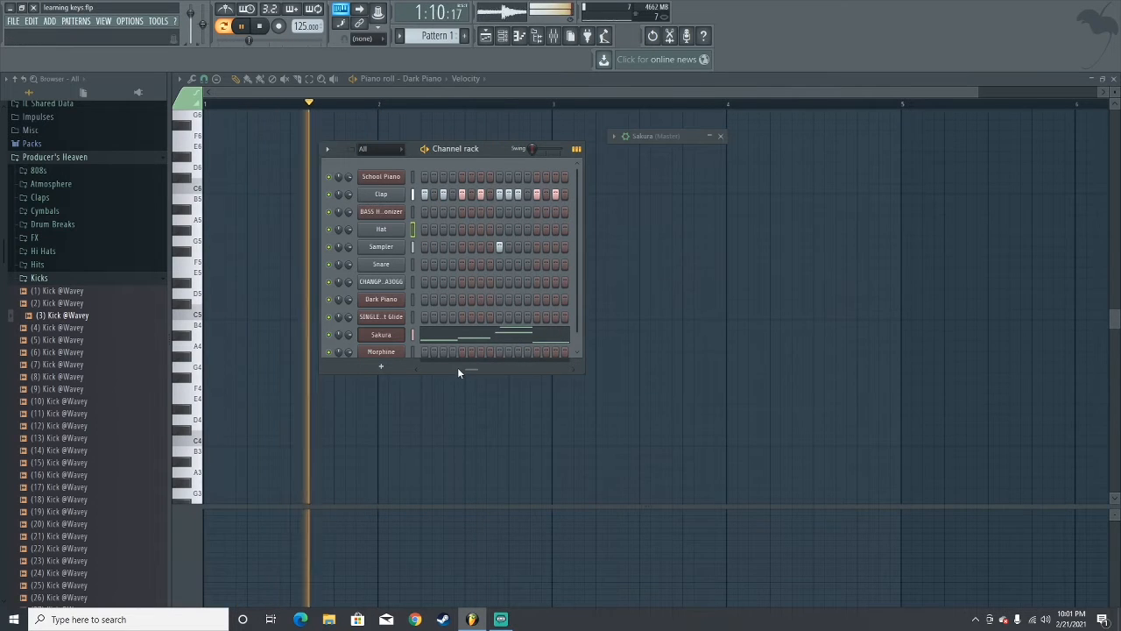
pyautogui.click(416, 369)
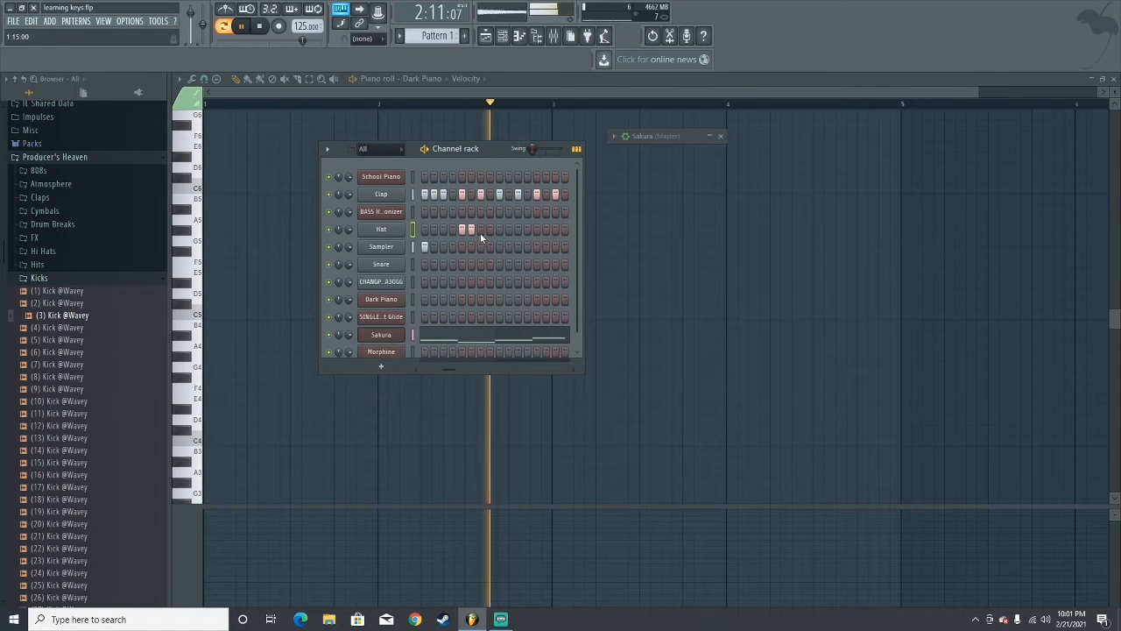
pyautogui.click(572, 368)
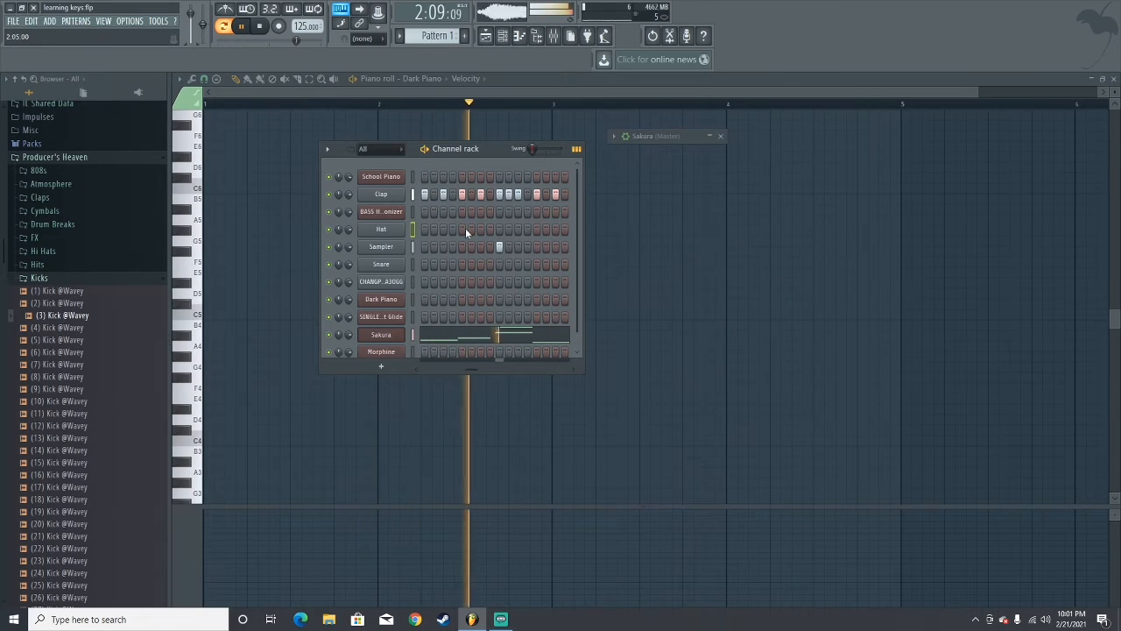
pyautogui.click(570, 368)
pyautogui.click(487, 368)
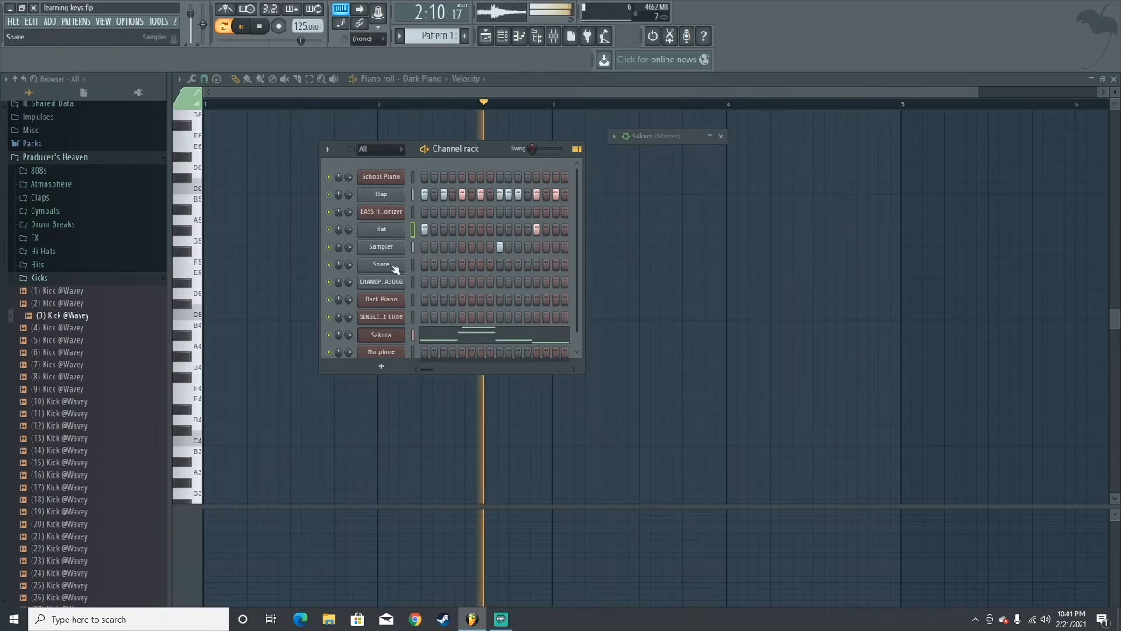
# Reposition the channel rack and select the Snare channel
pyautogui.moveTo(494, 149); pyautogui.dragTo(525, 212)
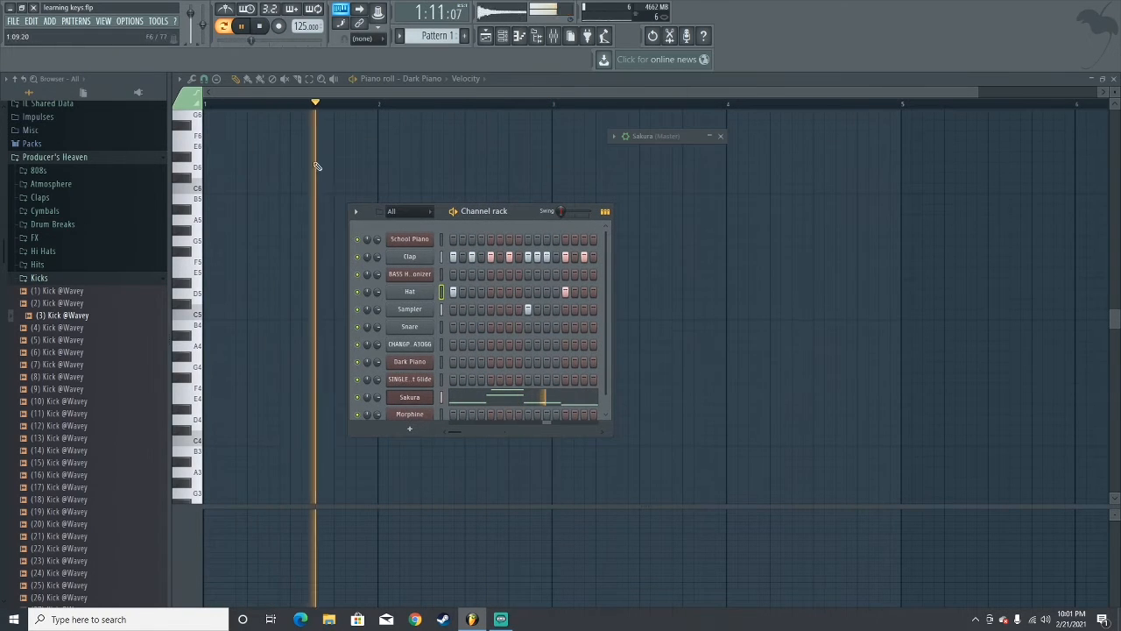
pyautogui.scroll(-1, 466, 332)
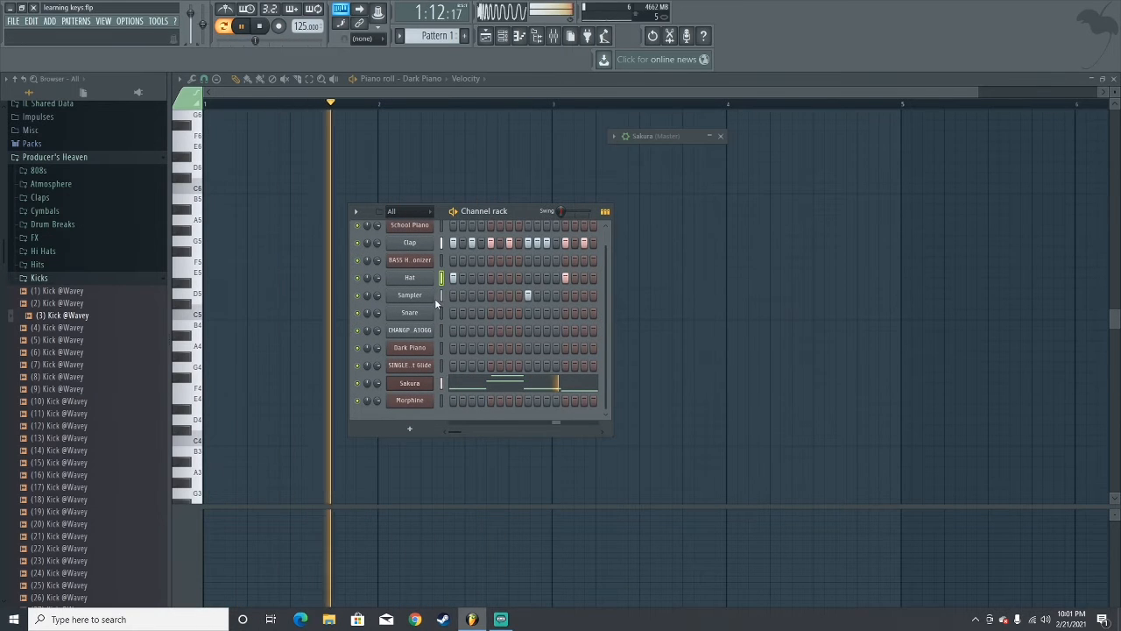
pyautogui.scroll(1, 442, 298)
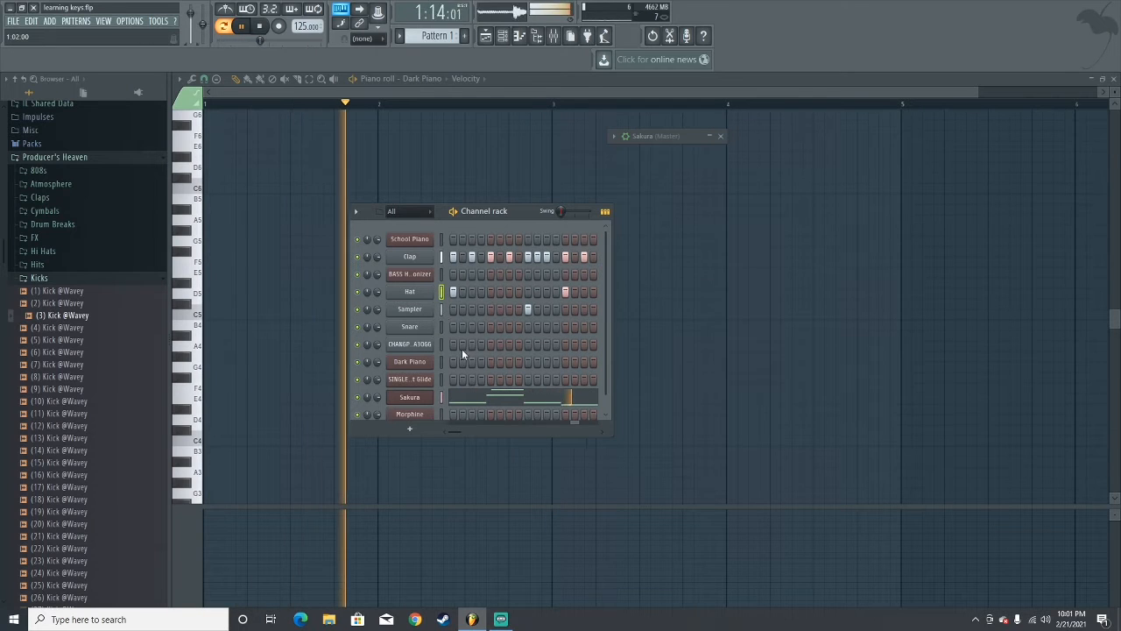
pyautogui.click(440, 326)
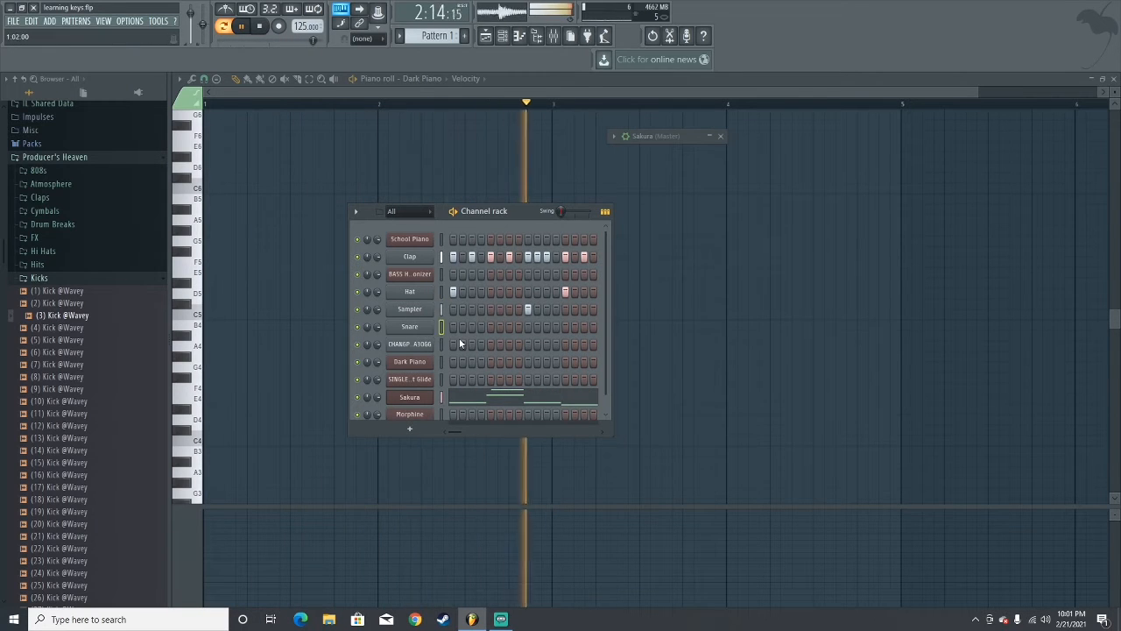
pyautogui.click(40, 266)
pyautogui.click(44, 172)
pyautogui.click(61, 184)
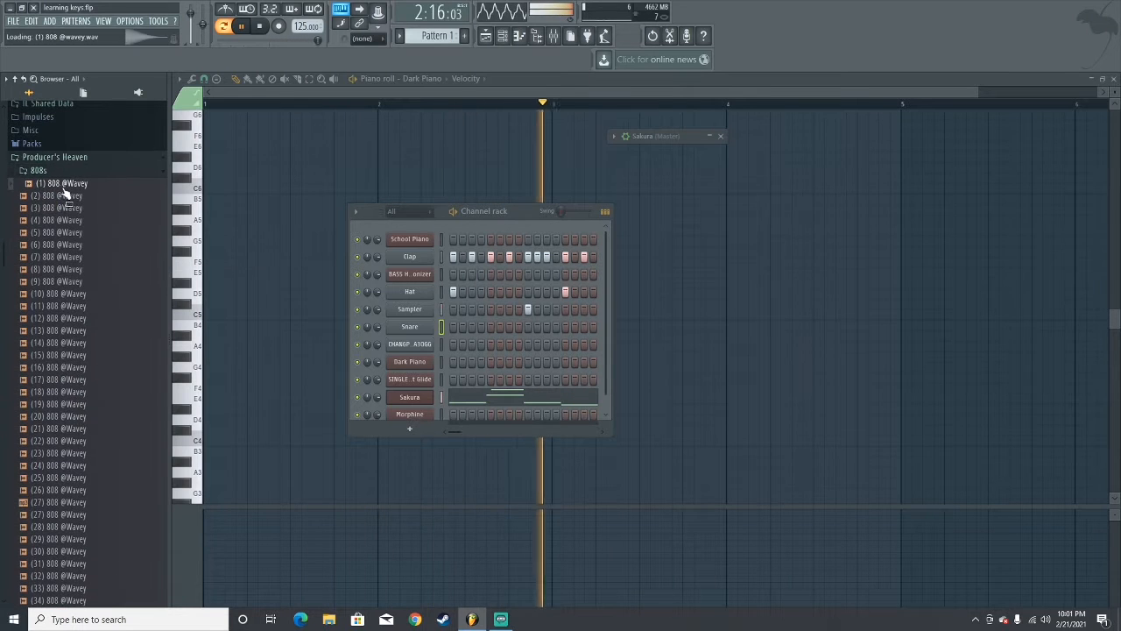
pyautogui.click(76, 198)
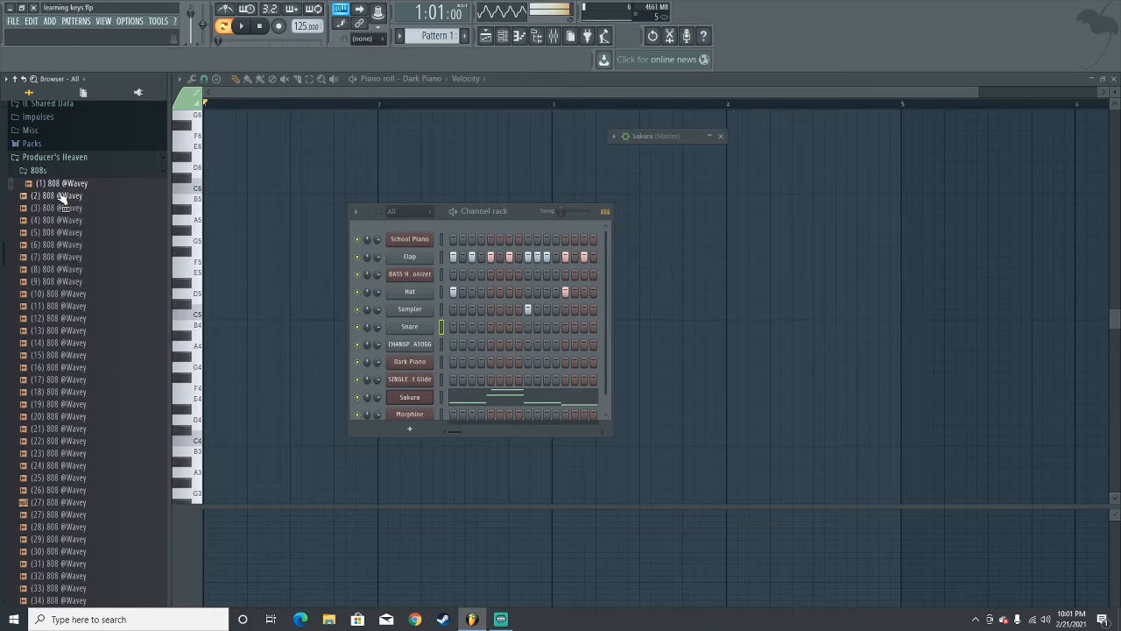
pyautogui.click(61, 187)
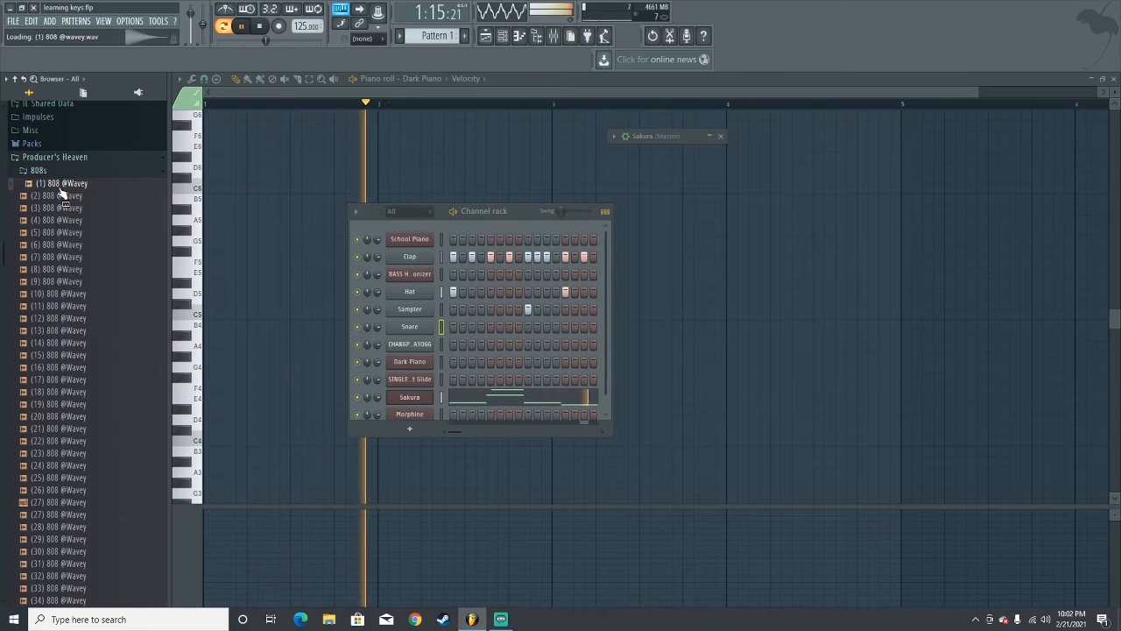
pyautogui.press('space')
pyautogui.scroll(8, 78, 171)
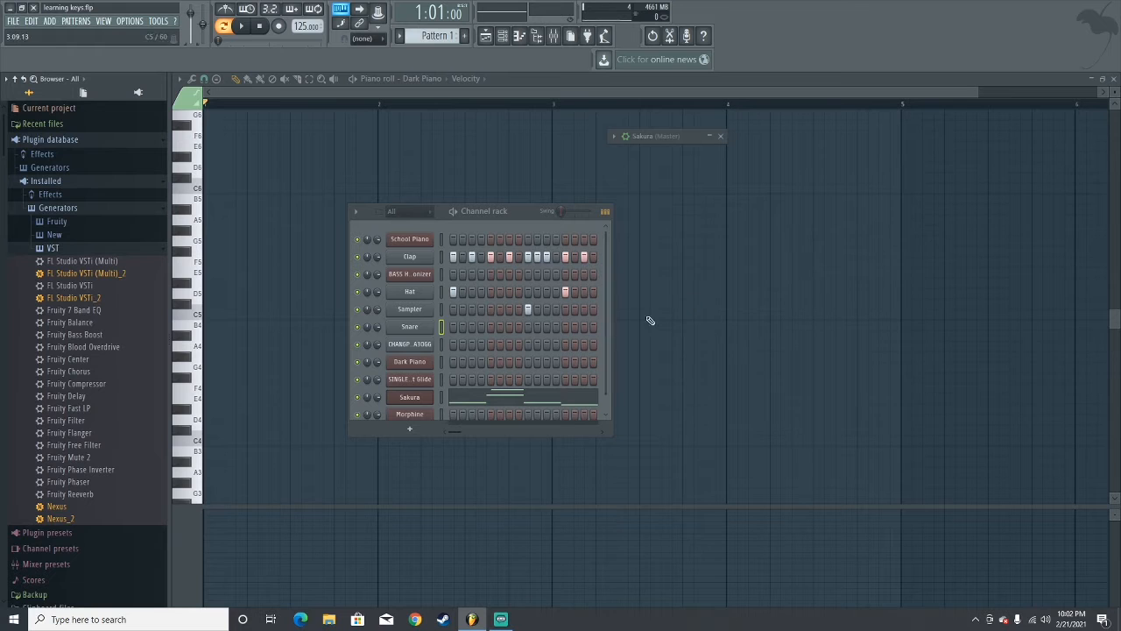
pyautogui.moveTo(505, 213); pyautogui.dragTo(667, 199)
pyautogui.click(62, 249)
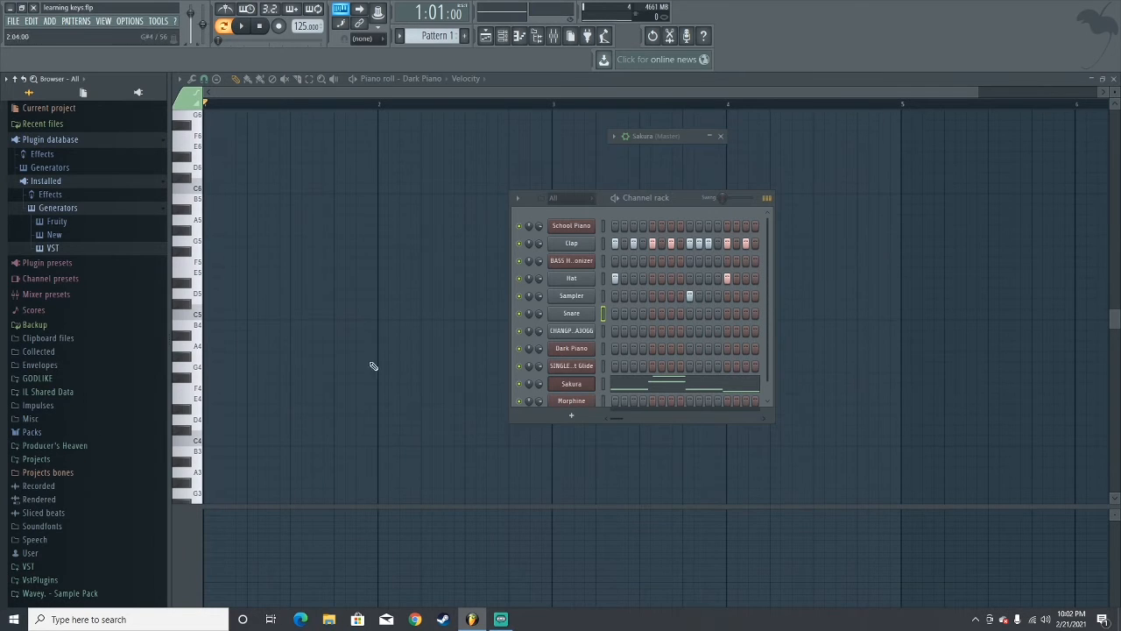
pyautogui.click(66, 449)
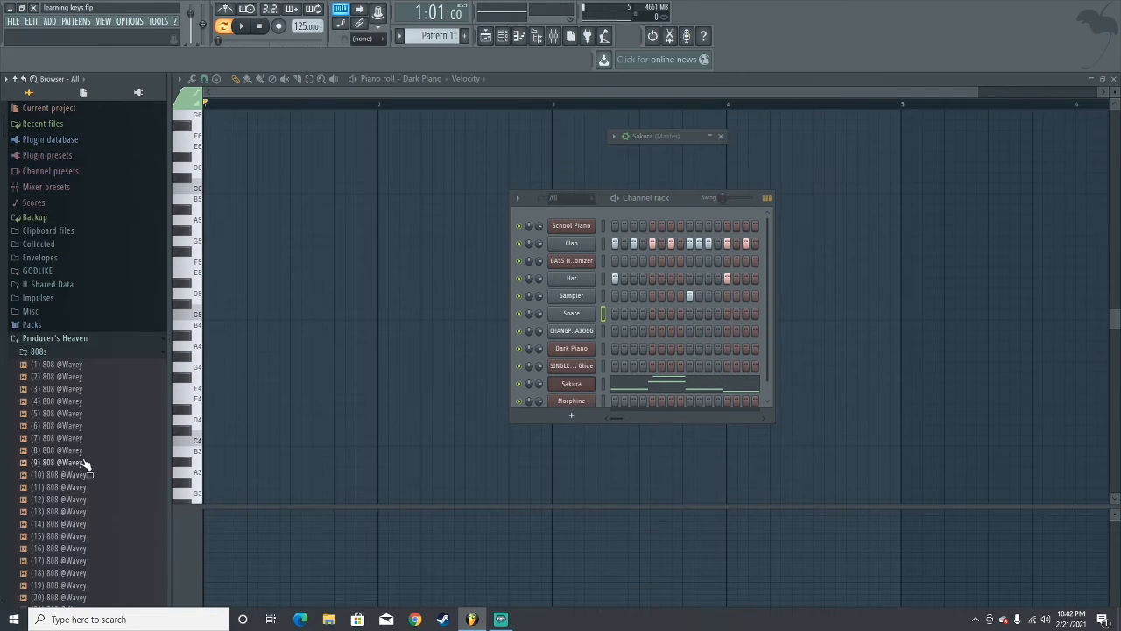
pyautogui.click(69, 379)
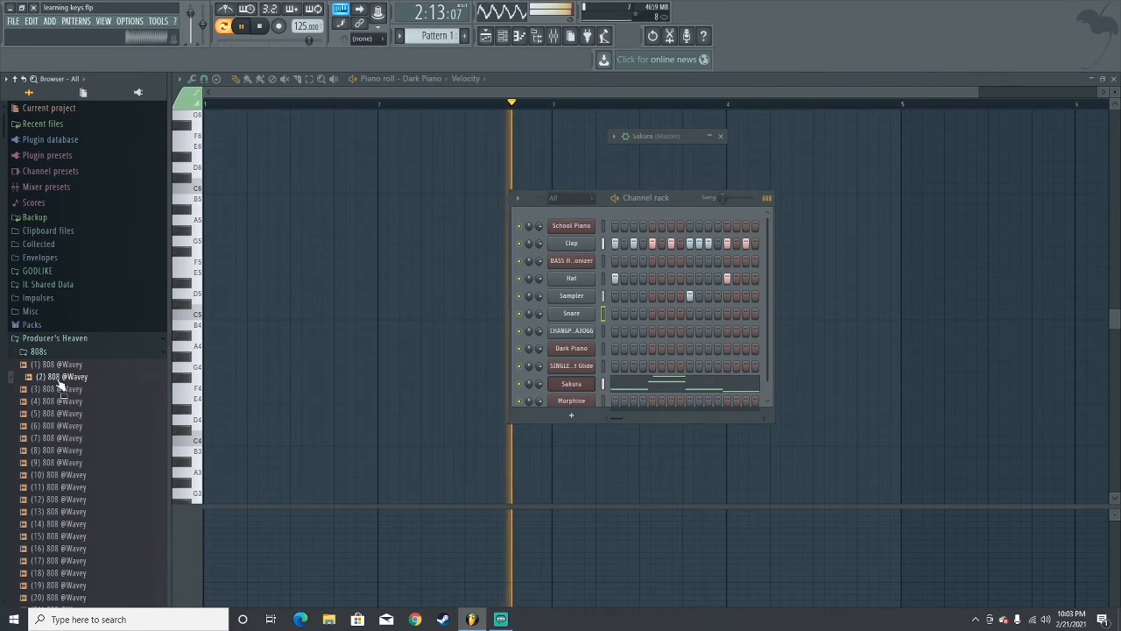
pyautogui.moveTo(59, 382); pyautogui.dragTo(578, 326)
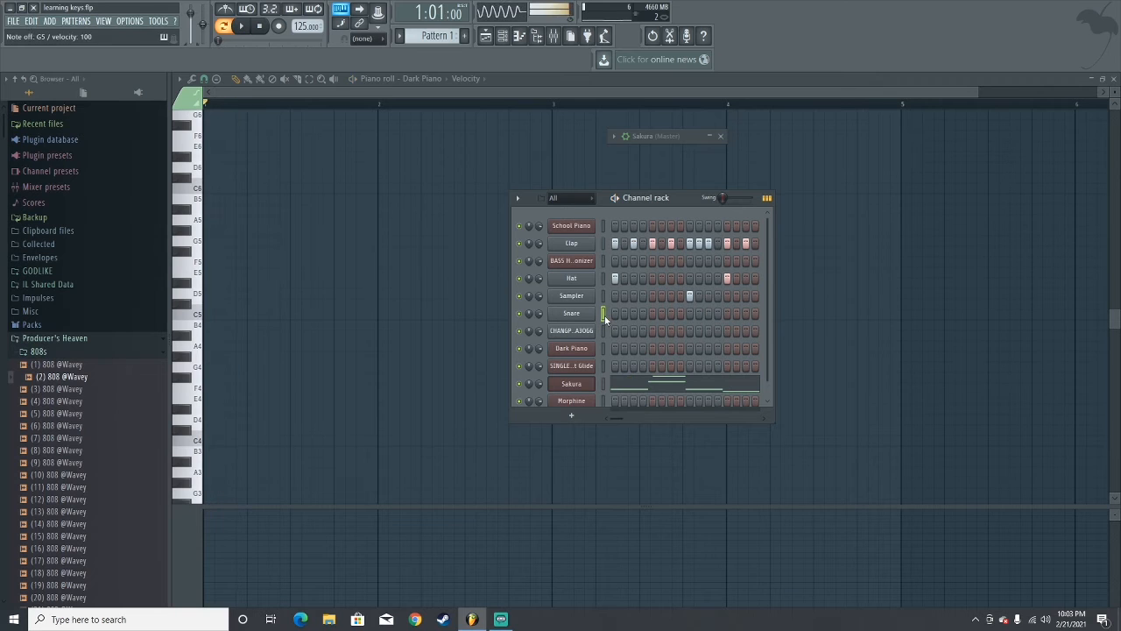
pyautogui.click(567, 314)
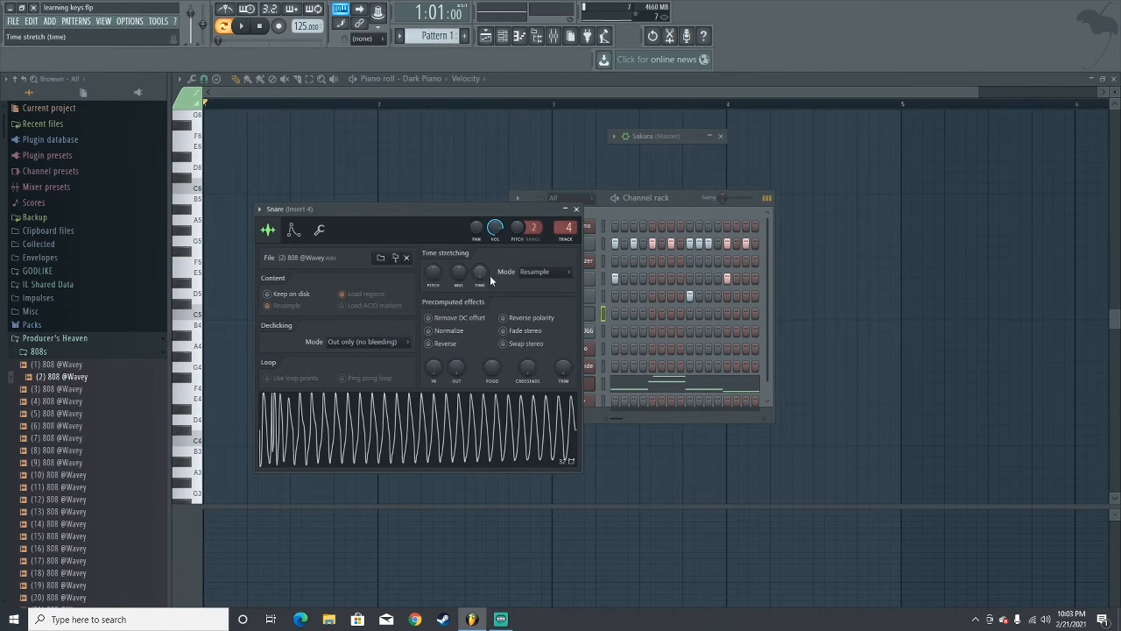
pyautogui.click(576, 210)
# In the Snare channel's piano roll, enter two 8-step C5 notes starting on steps 1 and 13 of bar 1
pyautogui.rightClick(592, 314)
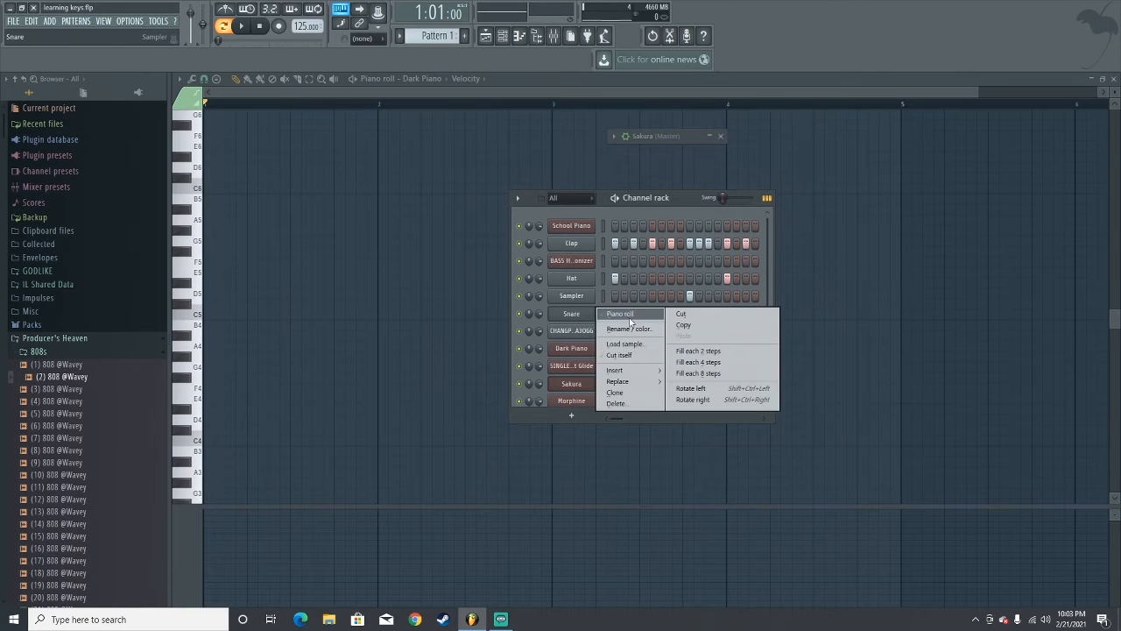
pyautogui.click(622, 314)
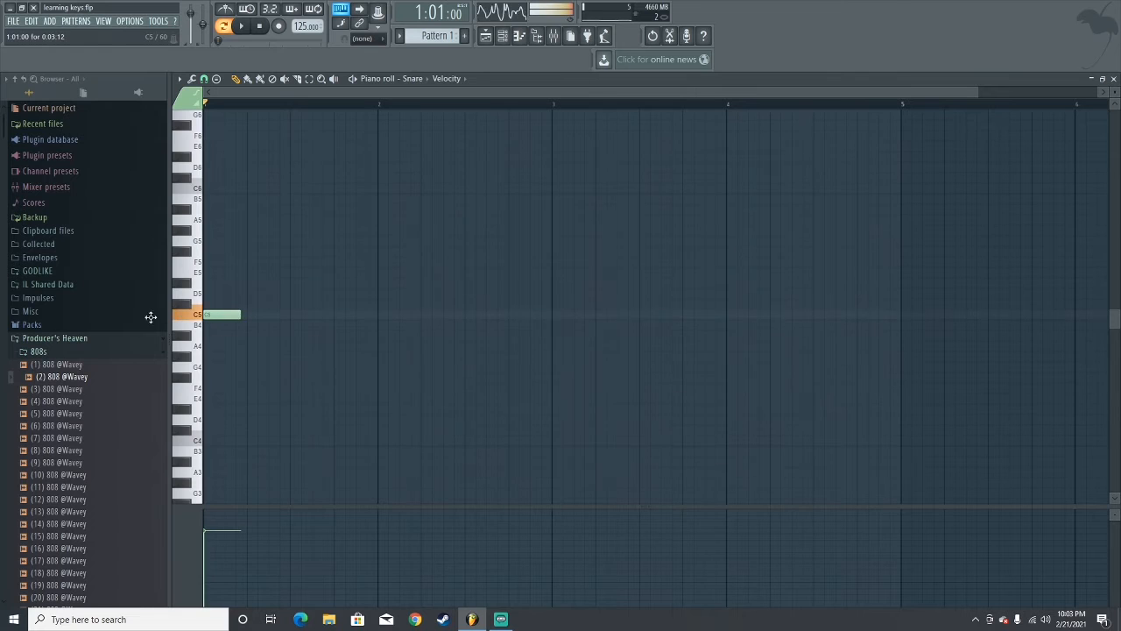
pyautogui.moveTo(243, 313); pyautogui.dragTo(294, 330)
pyautogui.press('space')
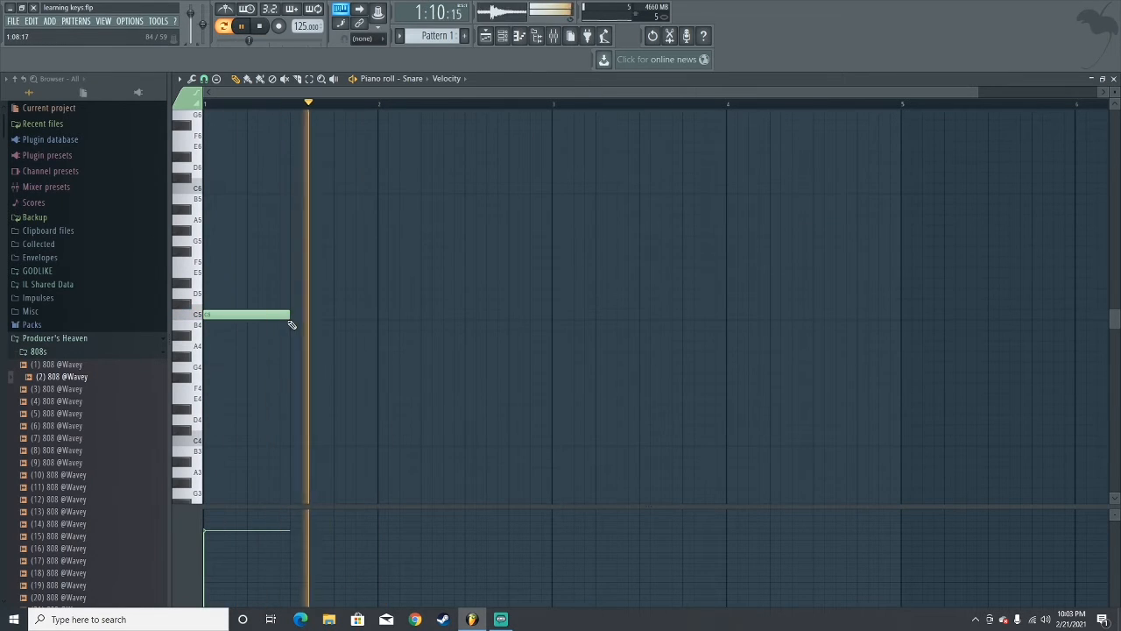
pyautogui.click(338, 315)
pyautogui.press('space')
pyautogui.press('space')
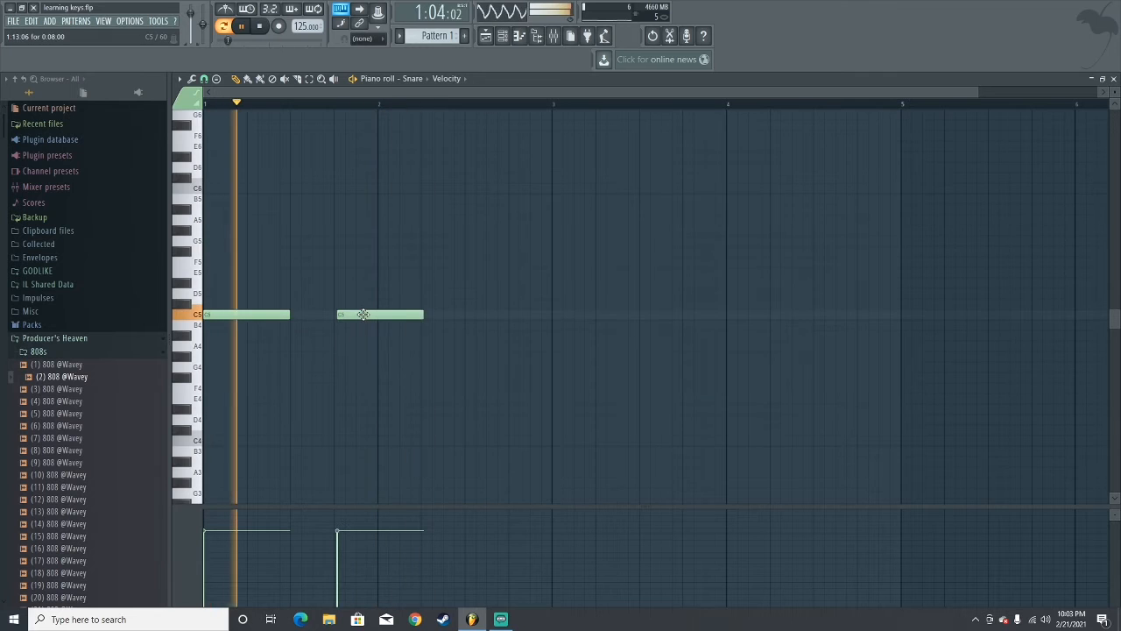
pyautogui.moveTo(363, 314); pyautogui.dragTo(359, 315)
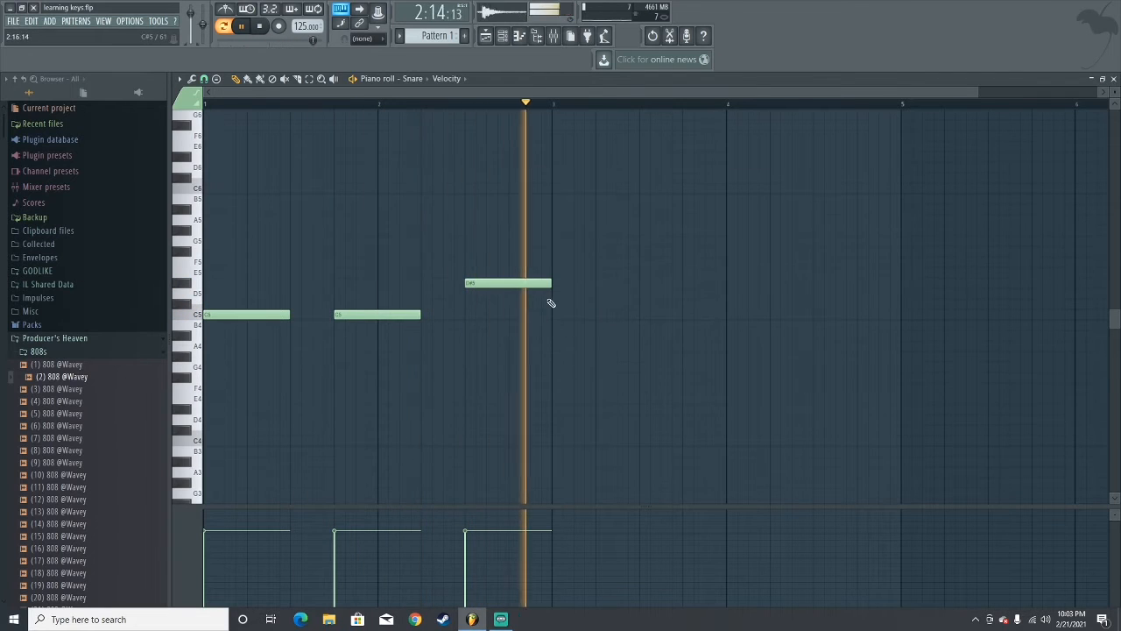
# Position the D#5 808 note on step 11 of bar 2 and shorten it to finish at the end of the bar
pyautogui.moveTo(497, 282)
pyautogui.mouseDown()
pyautogui.moveTo(466, 284)
pyautogui.moveTo(484, 285)
pyautogui.mouseUp()
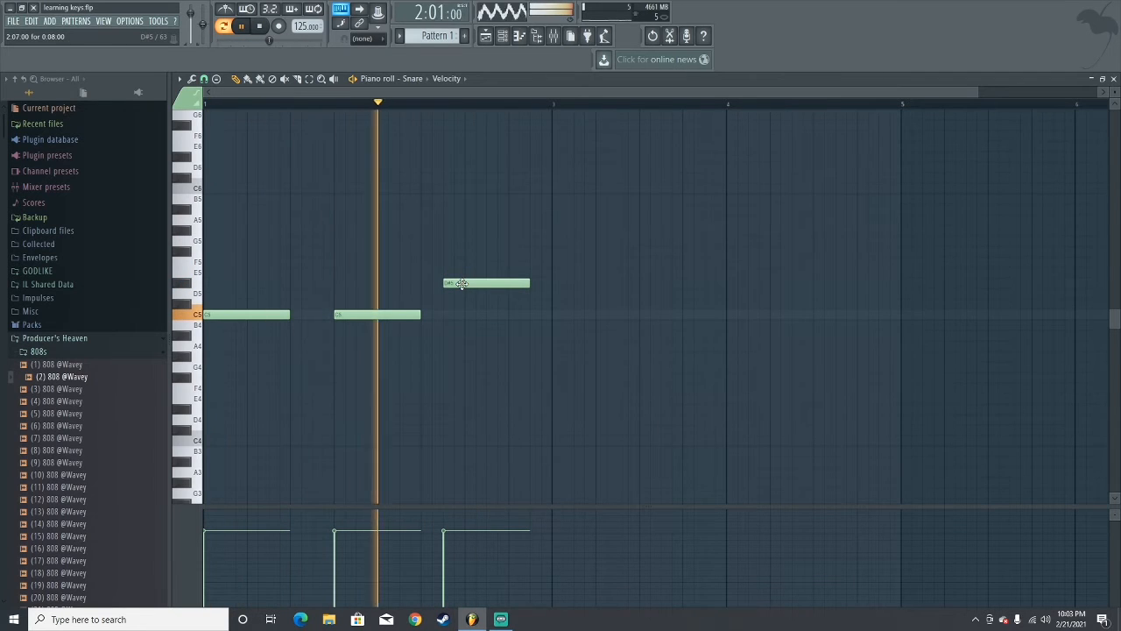
pyautogui.moveTo(461, 283); pyautogui.dragTo(484, 283)
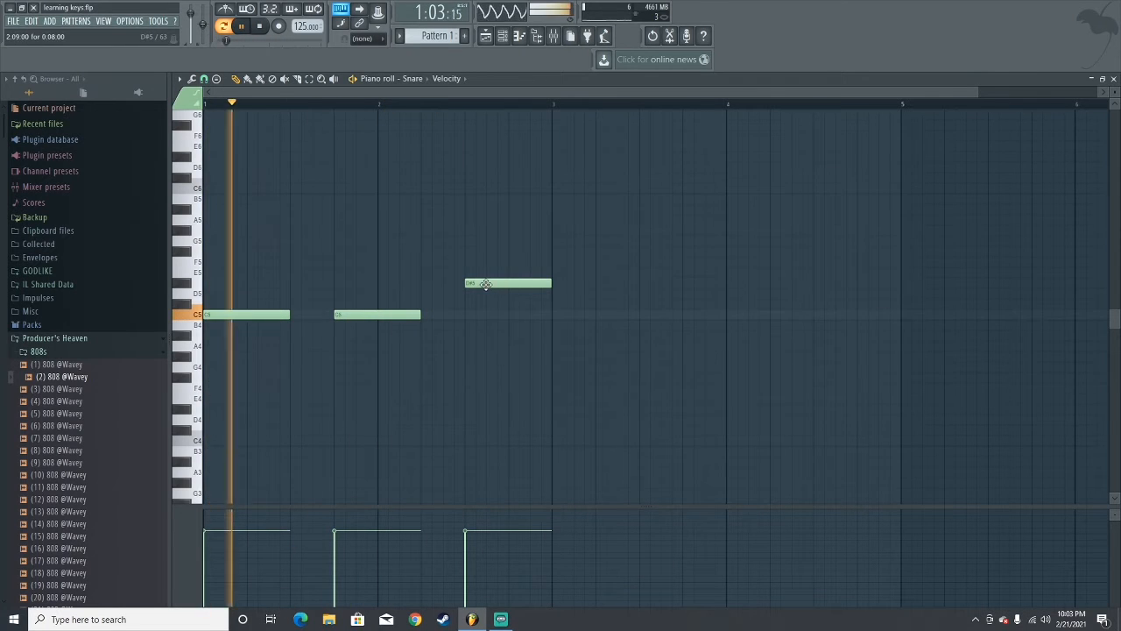
pyautogui.moveTo(486, 283); pyautogui.dragTo(509, 282)
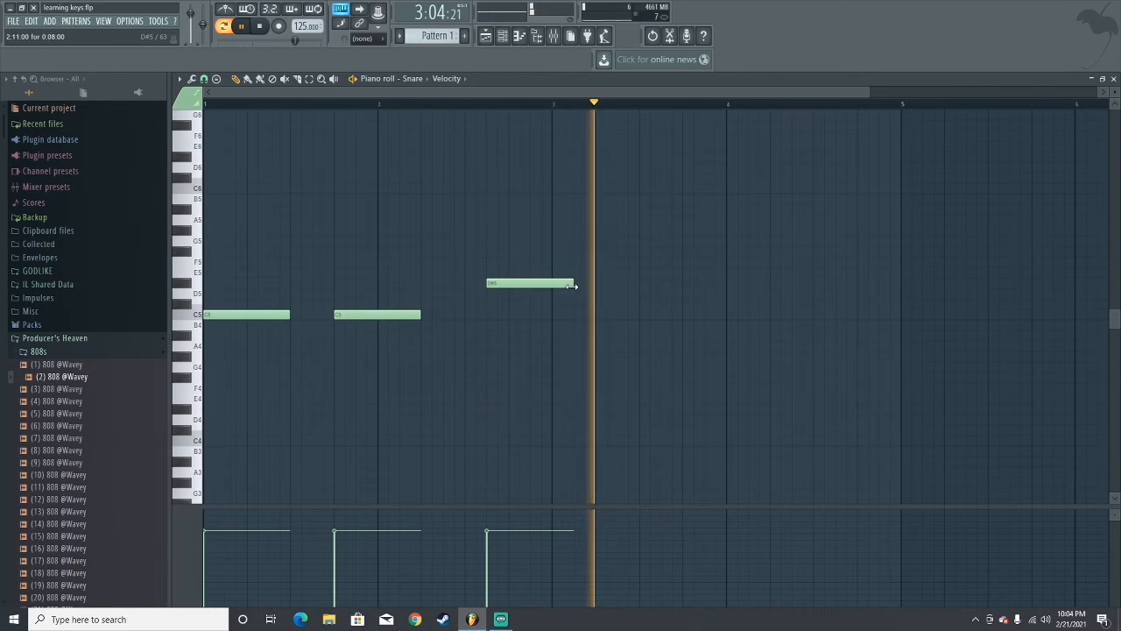
pyautogui.moveTo(571, 284); pyautogui.dragTo(553, 287)
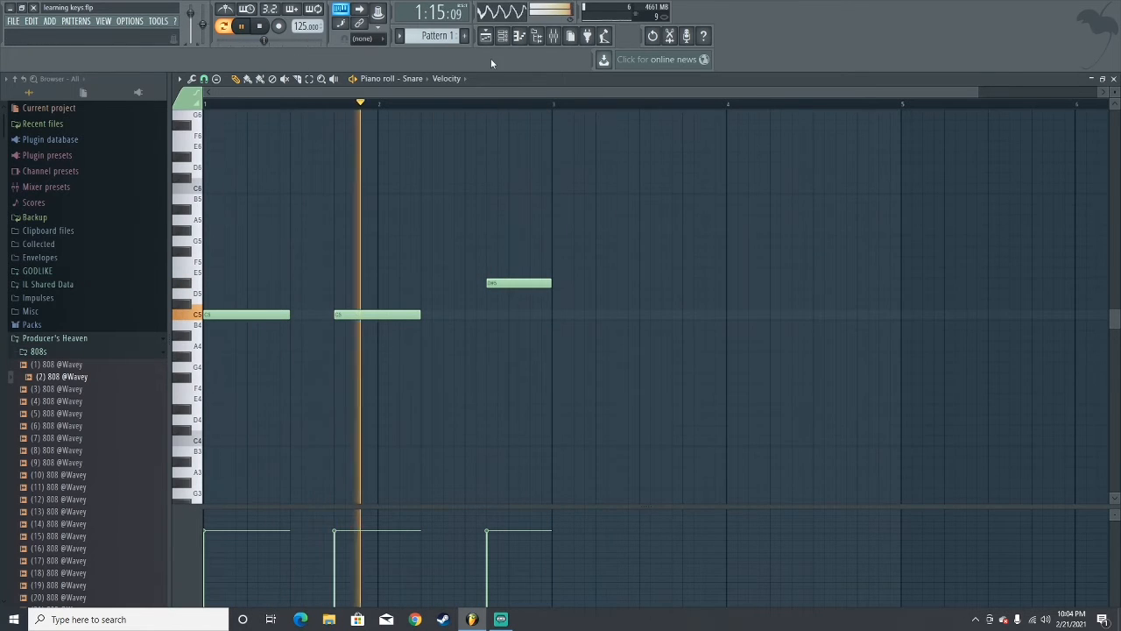
# View the playlist briefly, and bring the channel rack back over the middle of the Snare piano roll
pyautogui.click(485, 36)
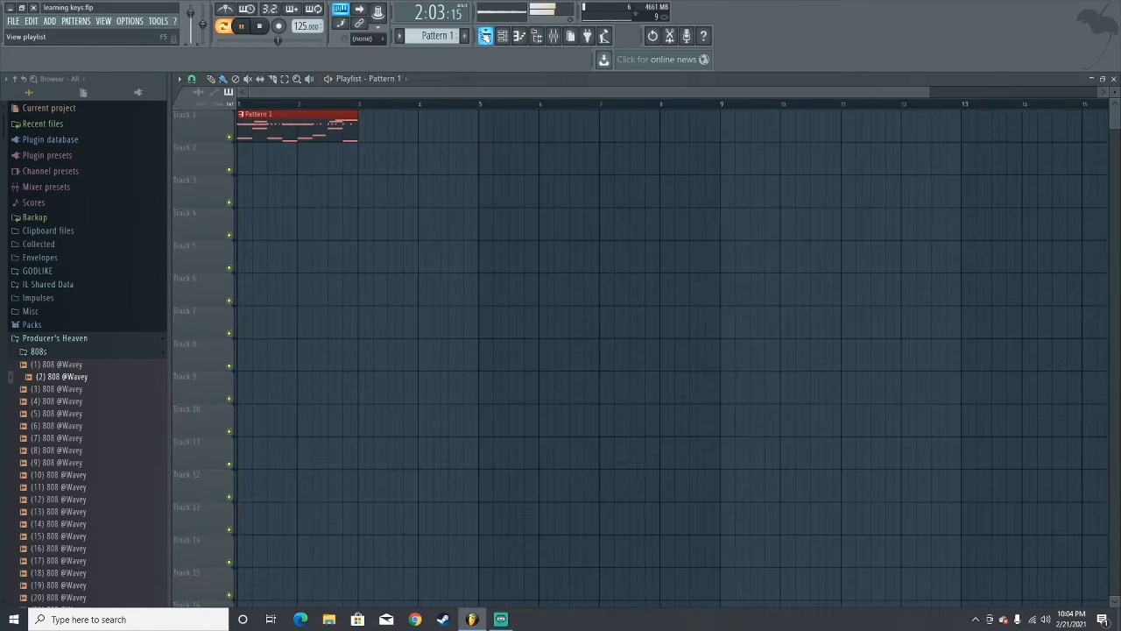
pyautogui.click(489, 38)
pyautogui.click(502, 42)
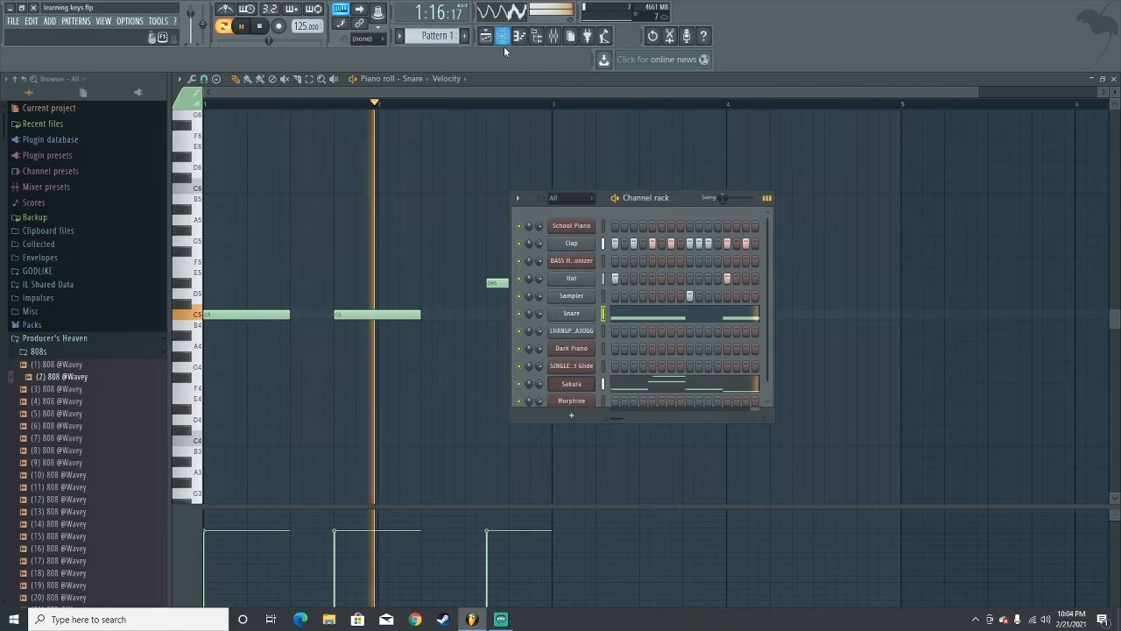
pyautogui.moveTo(689, 195); pyautogui.dragTo(565, 248)
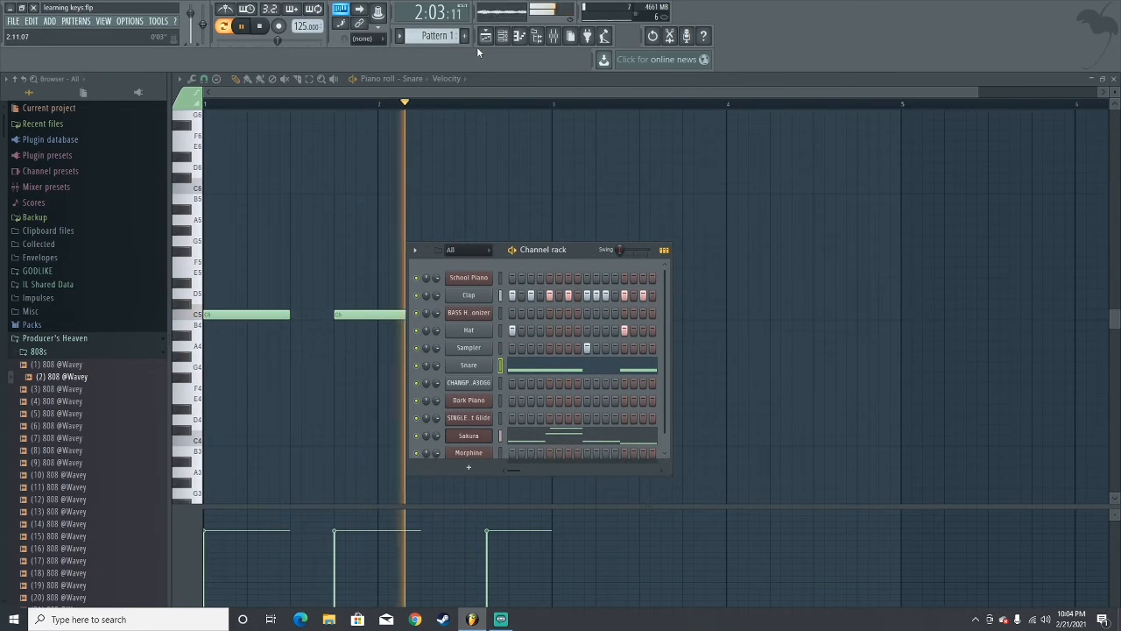
pyautogui.click(502, 36)
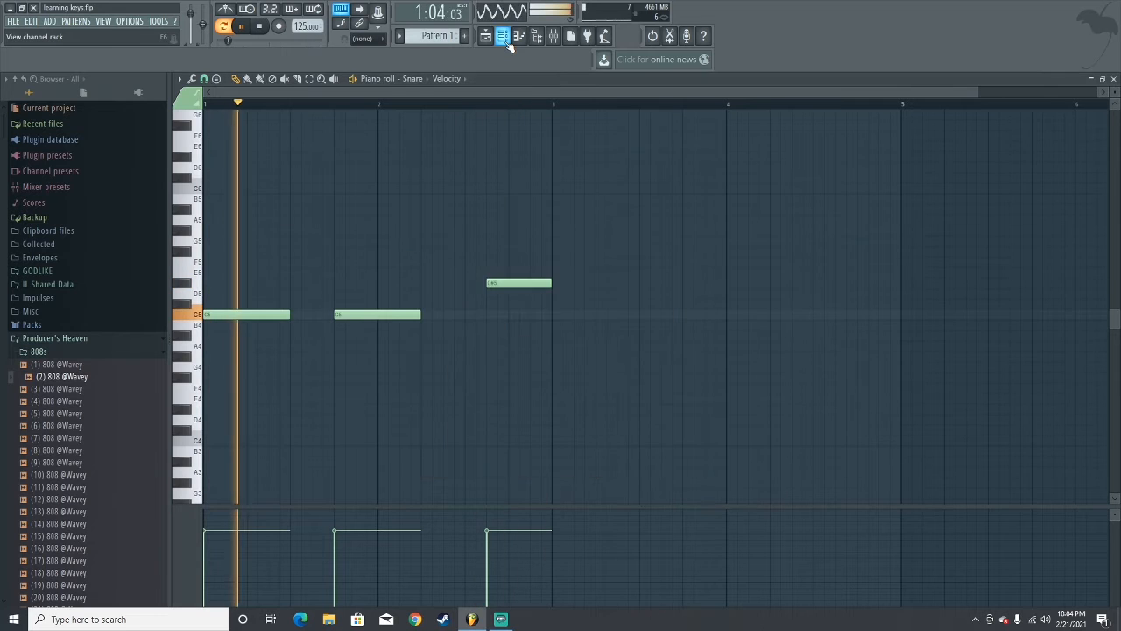
pyautogui.click(501, 36)
pyautogui.scroll(-1, 519, 419)
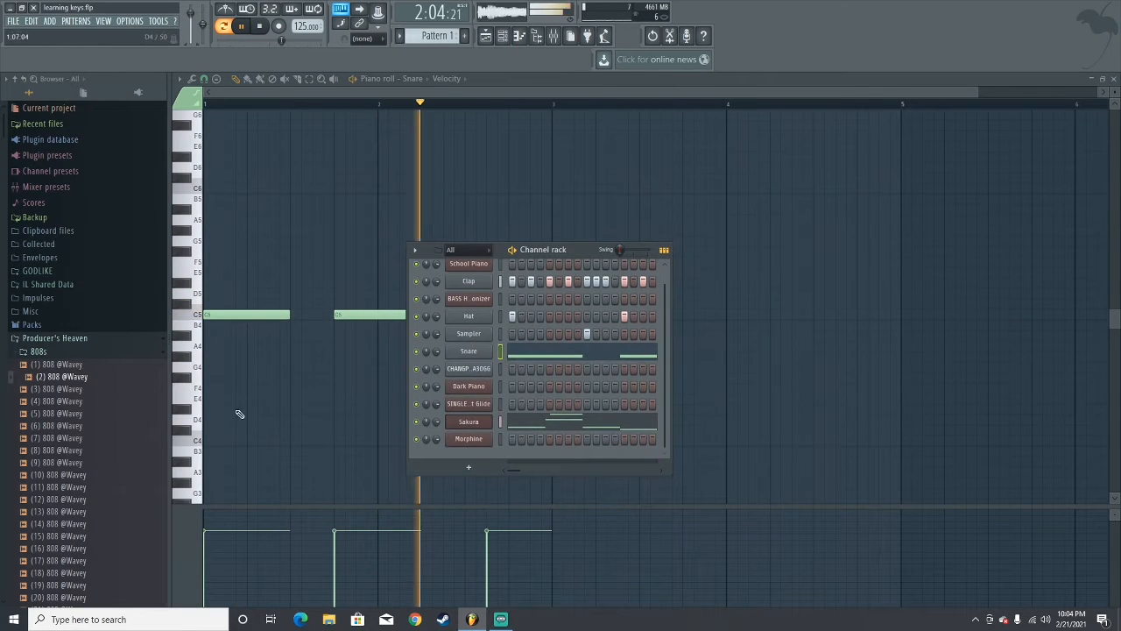
pyautogui.click(79, 351)
pyautogui.scroll(-5, 52, 386)
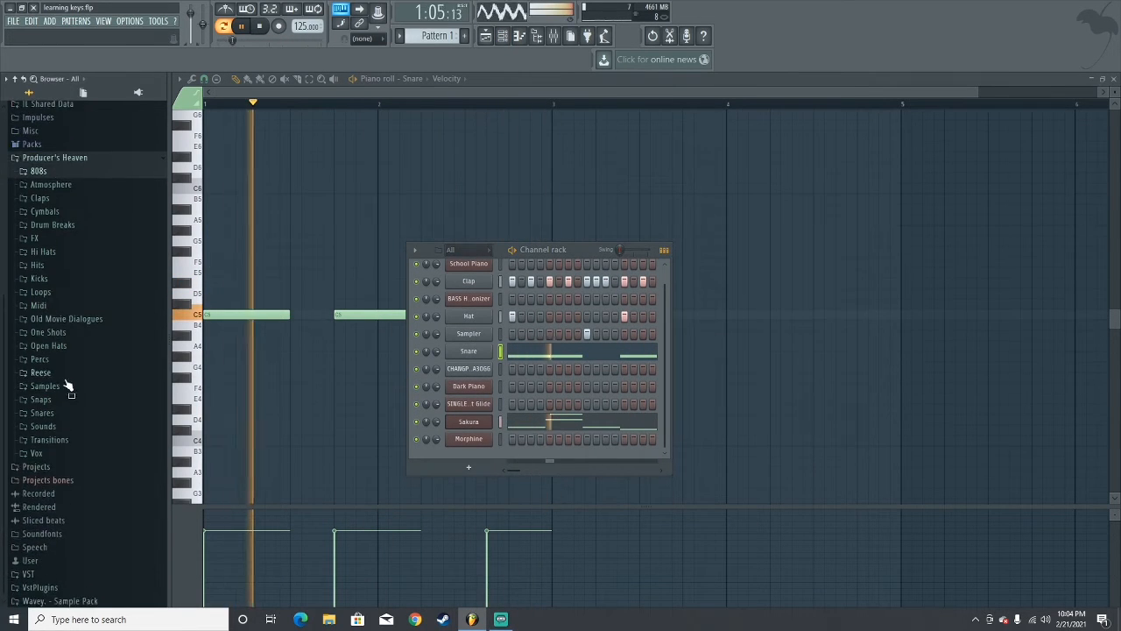
pyautogui.click(40, 358)
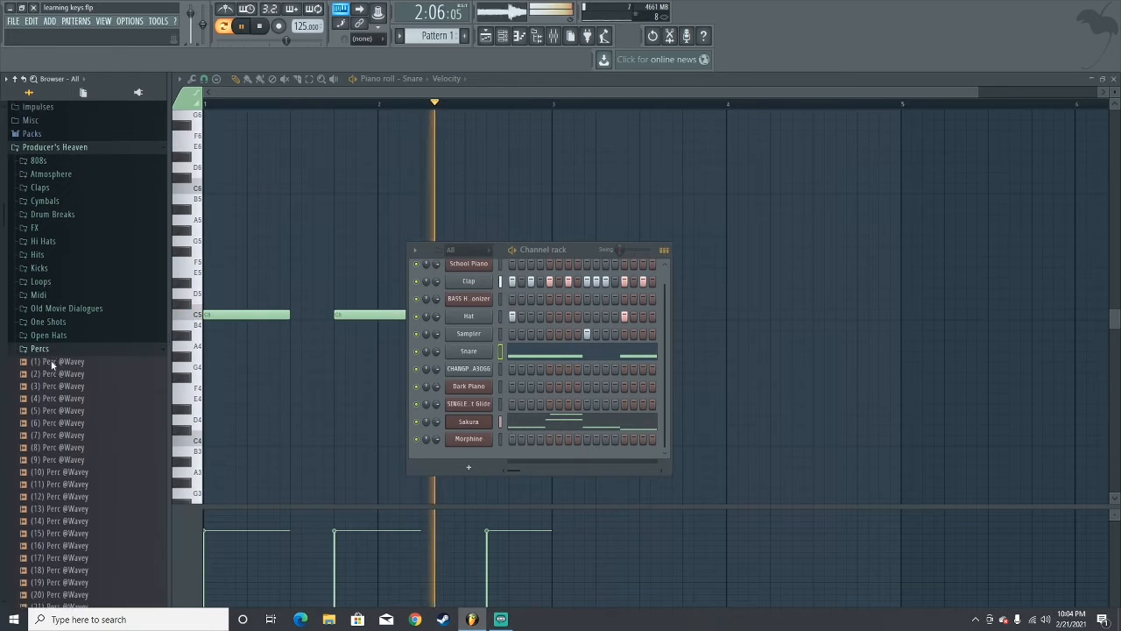
pyautogui.click(40, 359)
pyautogui.click(60, 362)
pyautogui.click(60, 374)
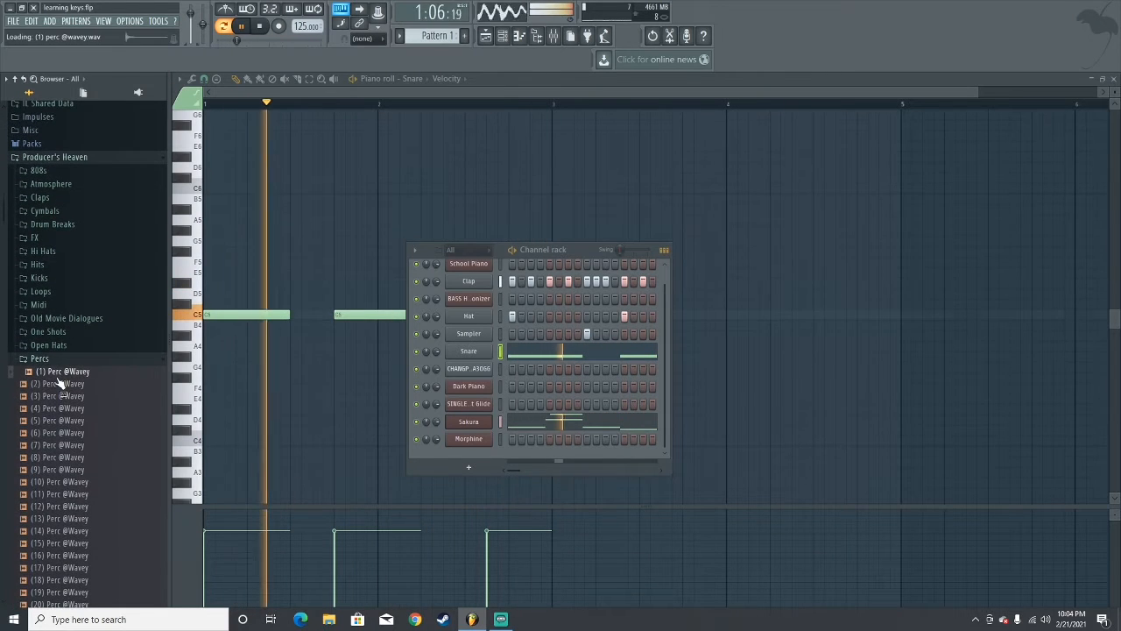
pyautogui.press('Down')
pyautogui.press('Down')
pyautogui.press('Down')
pyautogui.press('Down')
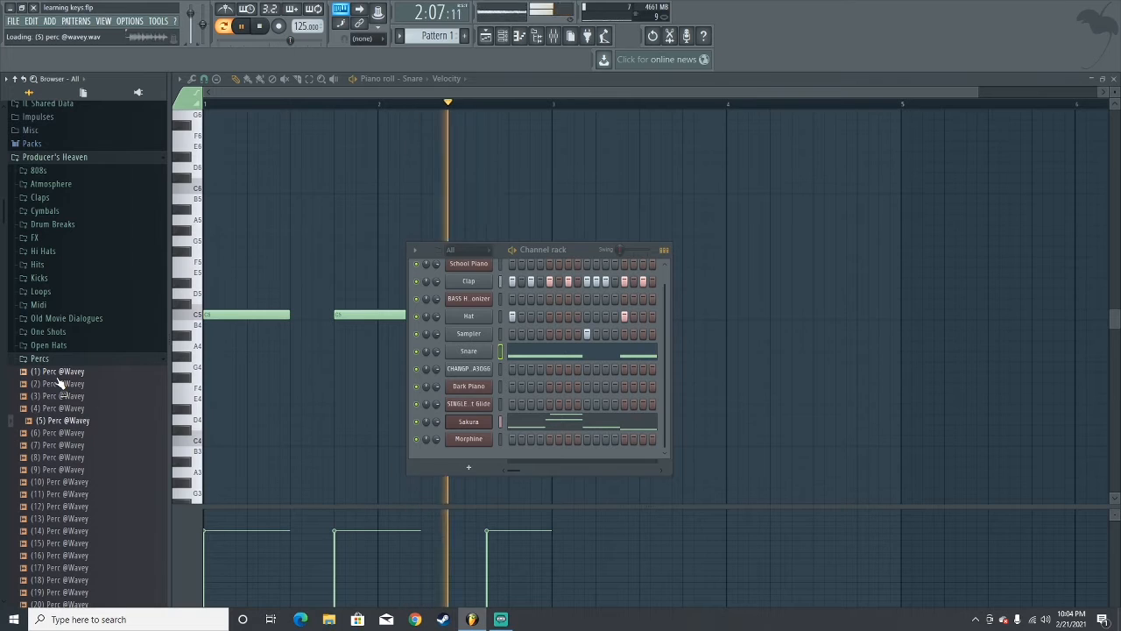
pyautogui.press('Down')
pyautogui.press('Down')
pyautogui.press('Down')
pyautogui.press('Down')
pyautogui.press('Down')
pyautogui.press('Down')
pyautogui.press('Down')
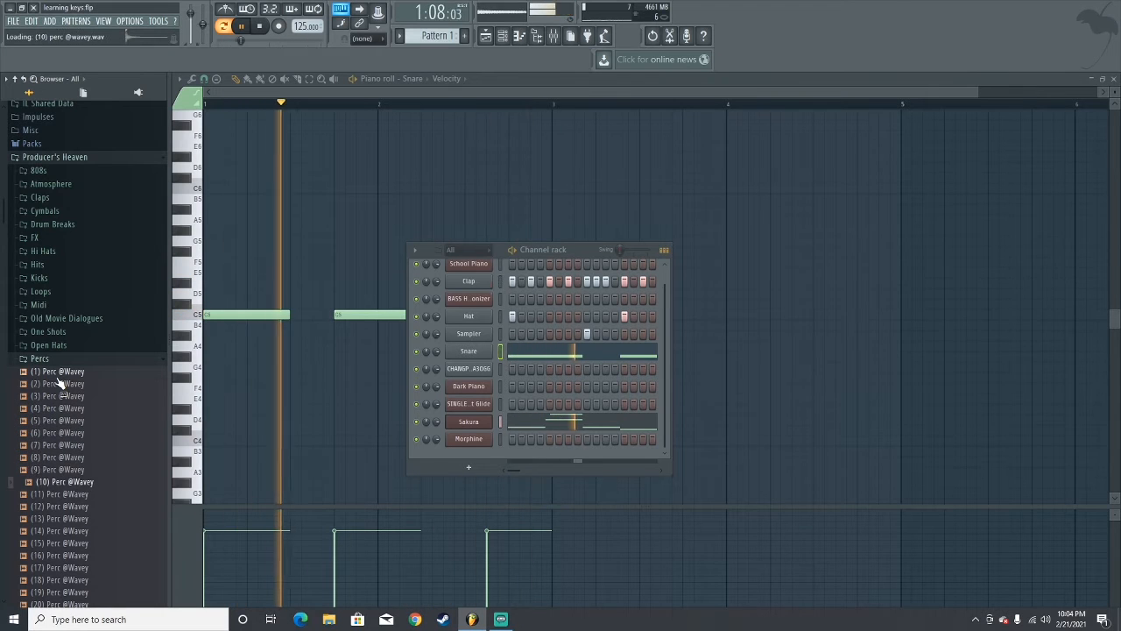
pyautogui.press('Down')
pyautogui.press('Down')
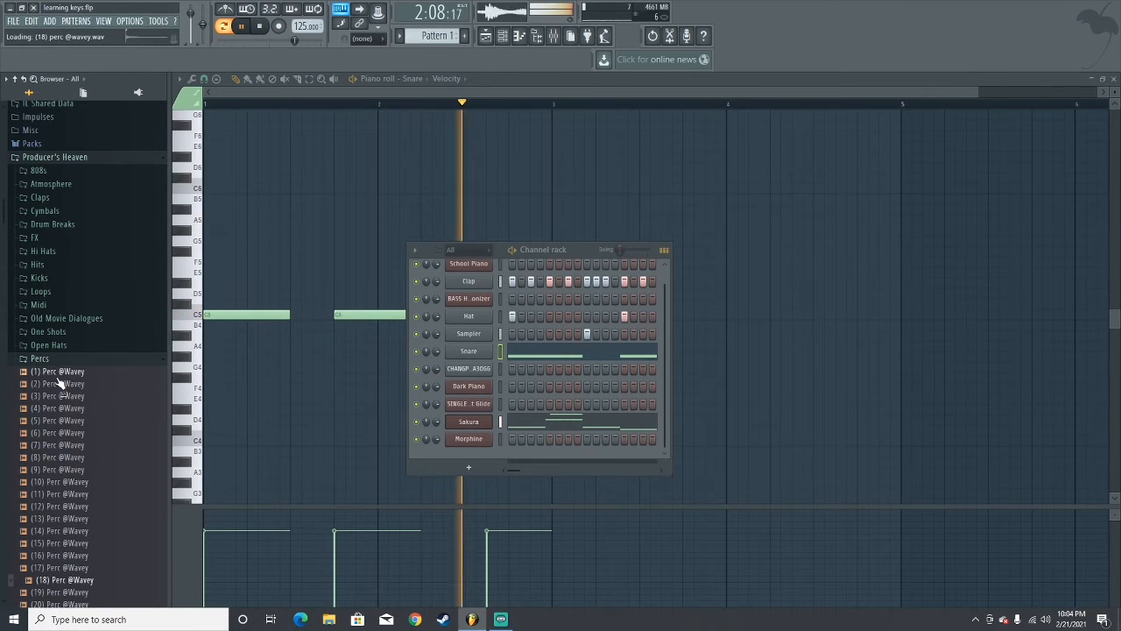
pyautogui.press('Down')
pyautogui.press('Down')
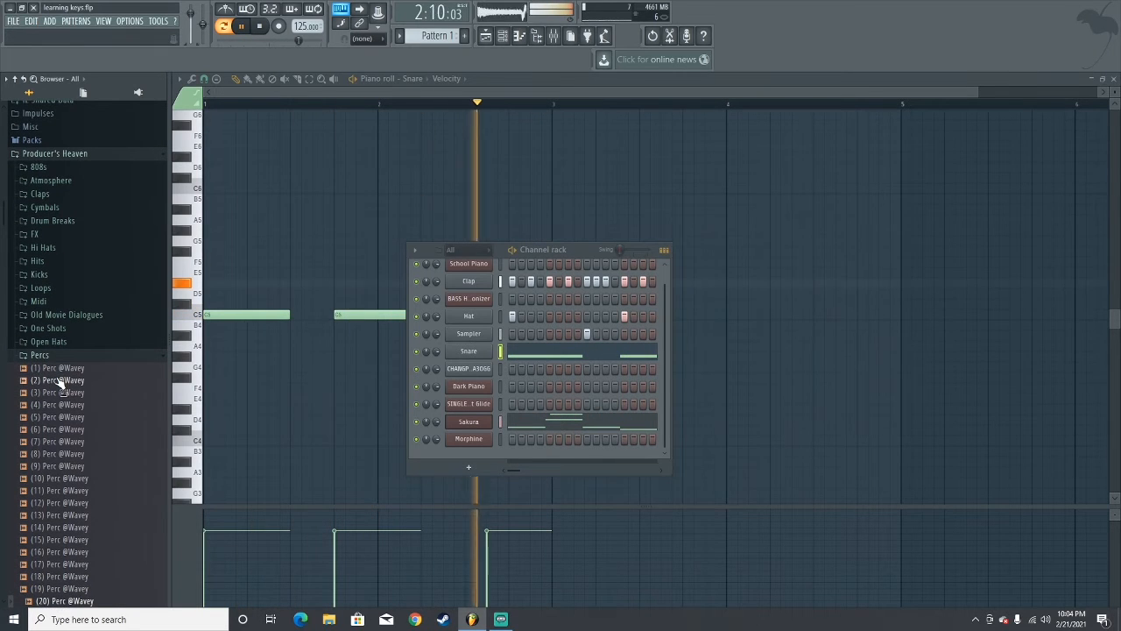
pyautogui.click(57, 354)
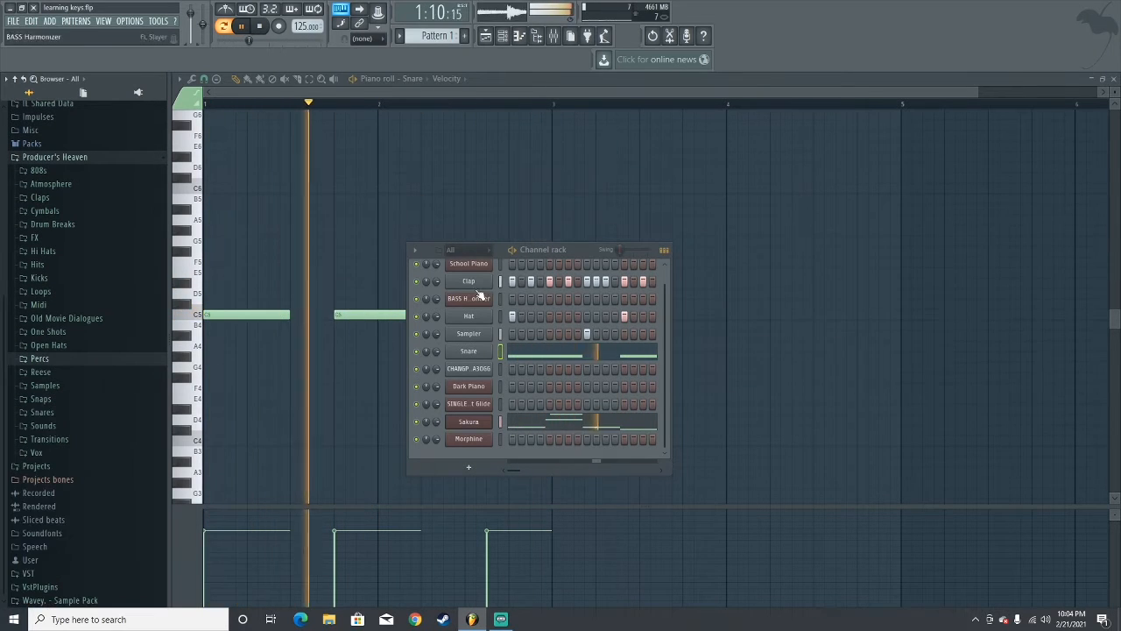
pyautogui.click(57, 358)
pyautogui.scroll(-8, 70, 394)
pyautogui.click(70, 425)
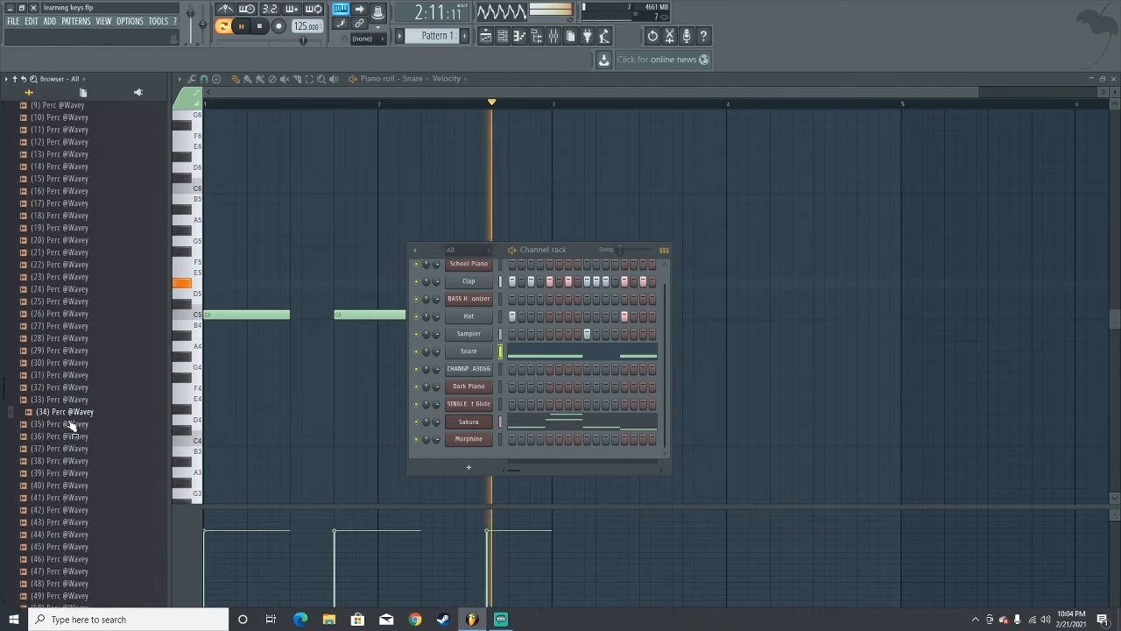
pyautogui.scroll(-10, 70, 473)
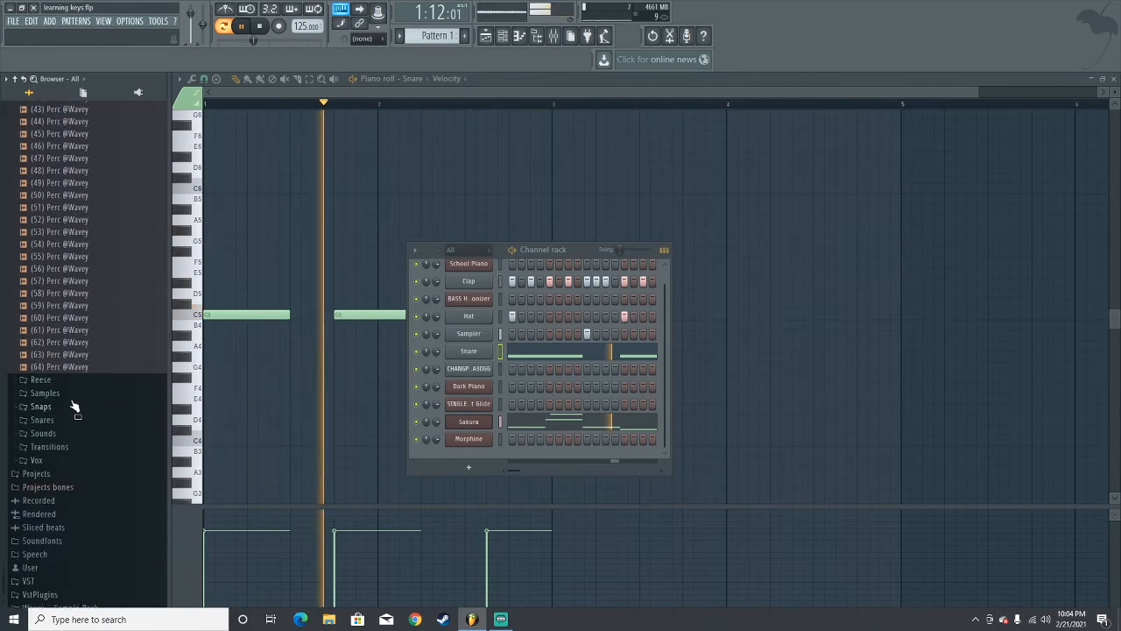
pyautogui.click(54, 347)
pyautogui.click(66, 323)
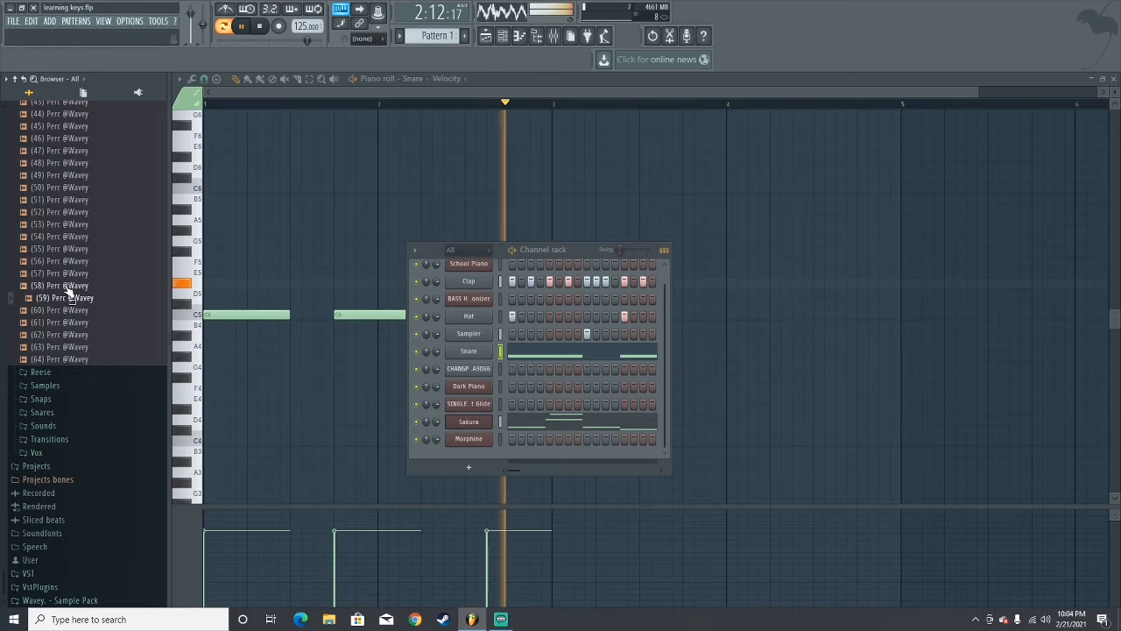
pyautogui.scroll(10, 70, 351)
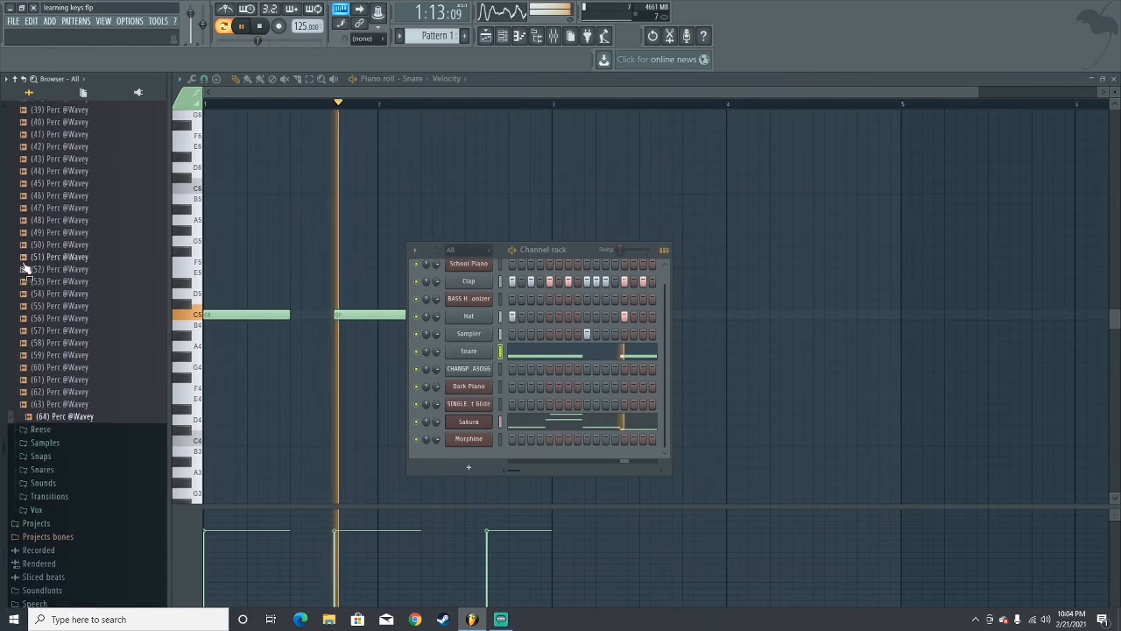
pyautogui.click(55, 345)
pyautogui.click(60, 370)
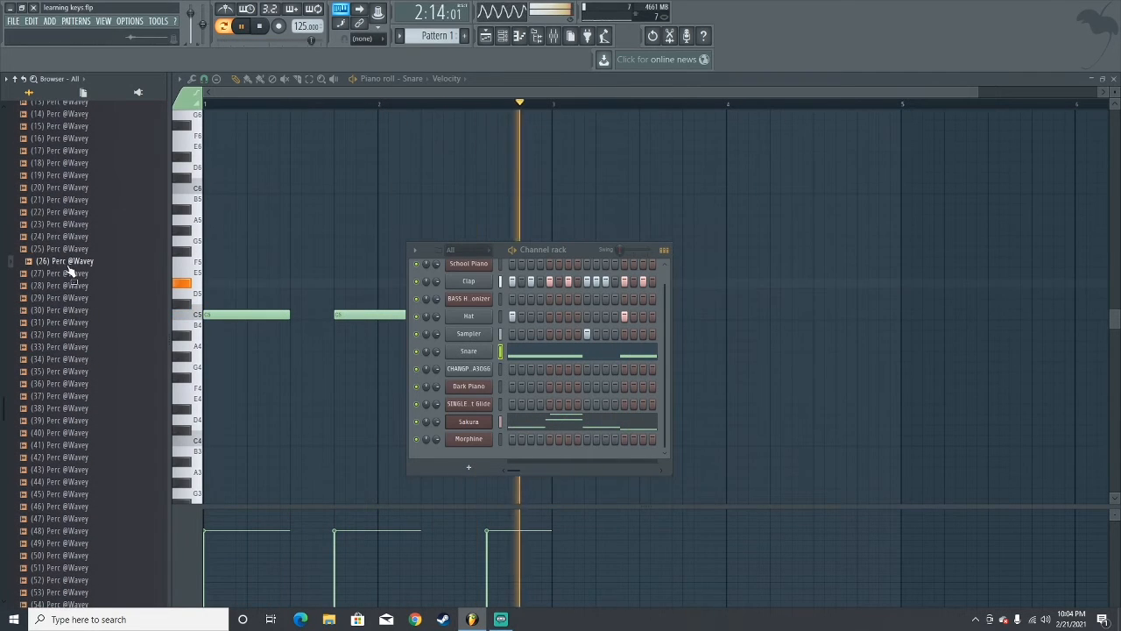
pyautogui.scroll(6, 79, 307)
pyautogui.click(66, 445)
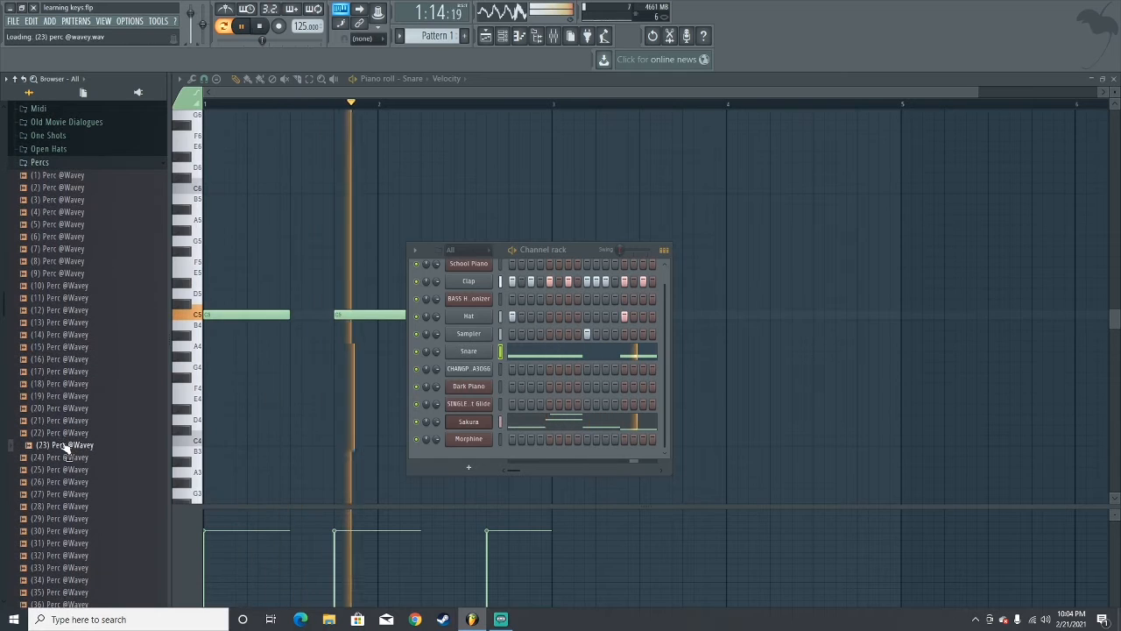
pyautogui.click(37, 164)
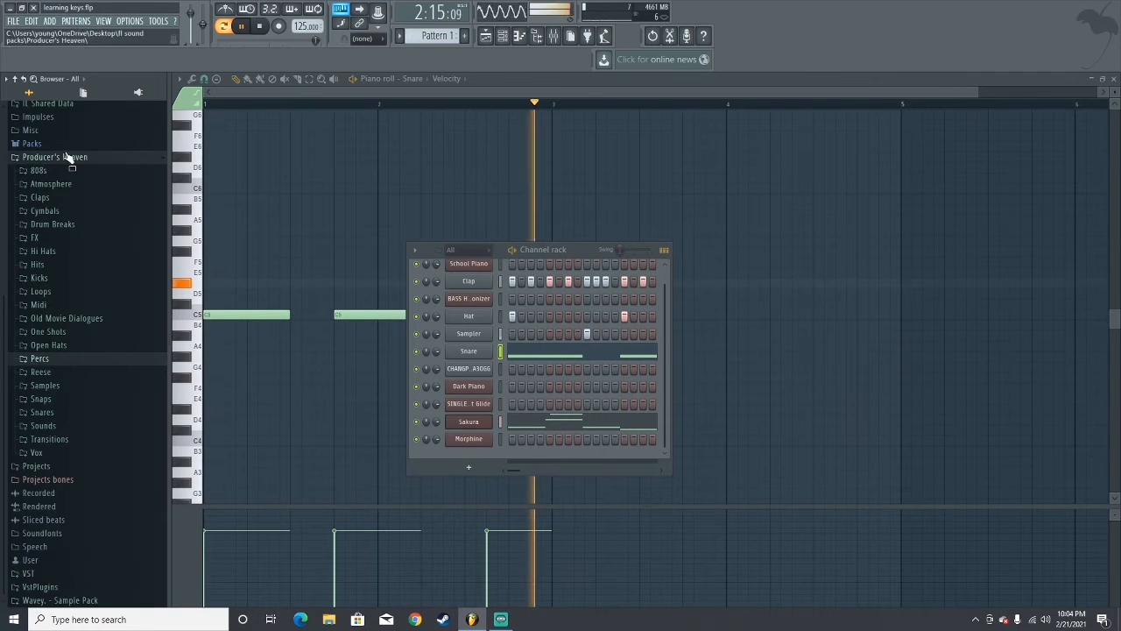
# Load Perc (1) from the Percs folder of Wavey. - Sample Pack as a new channel below Morphine
pyautogui.click(66, 601)
pyautogui.scroll(-3, 66, 595)
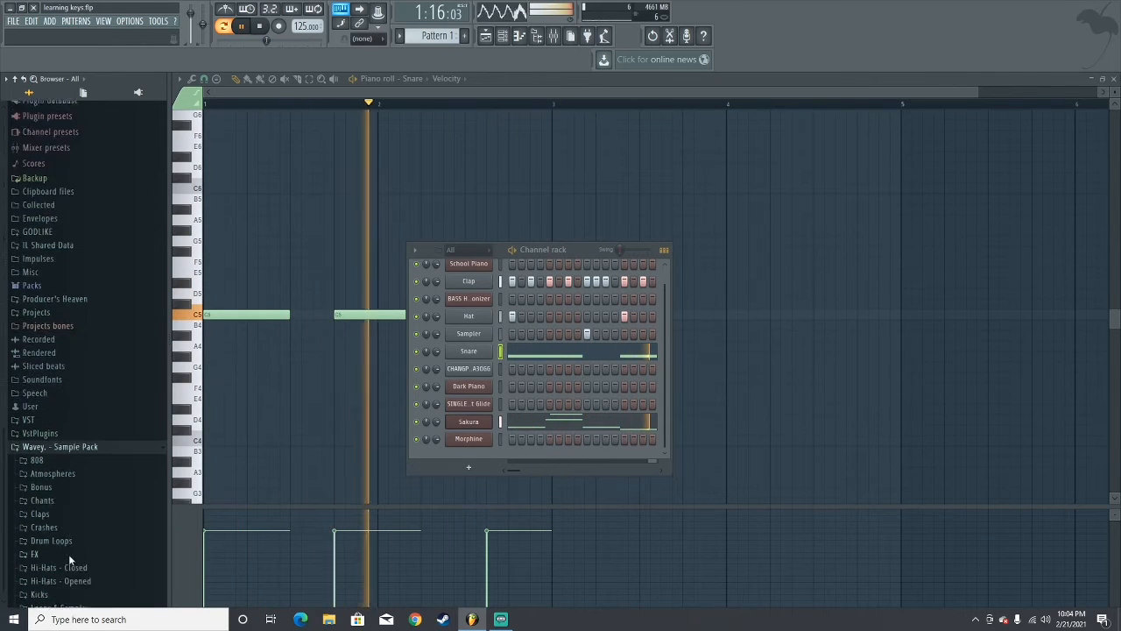
pyautogui.click(50, 548)
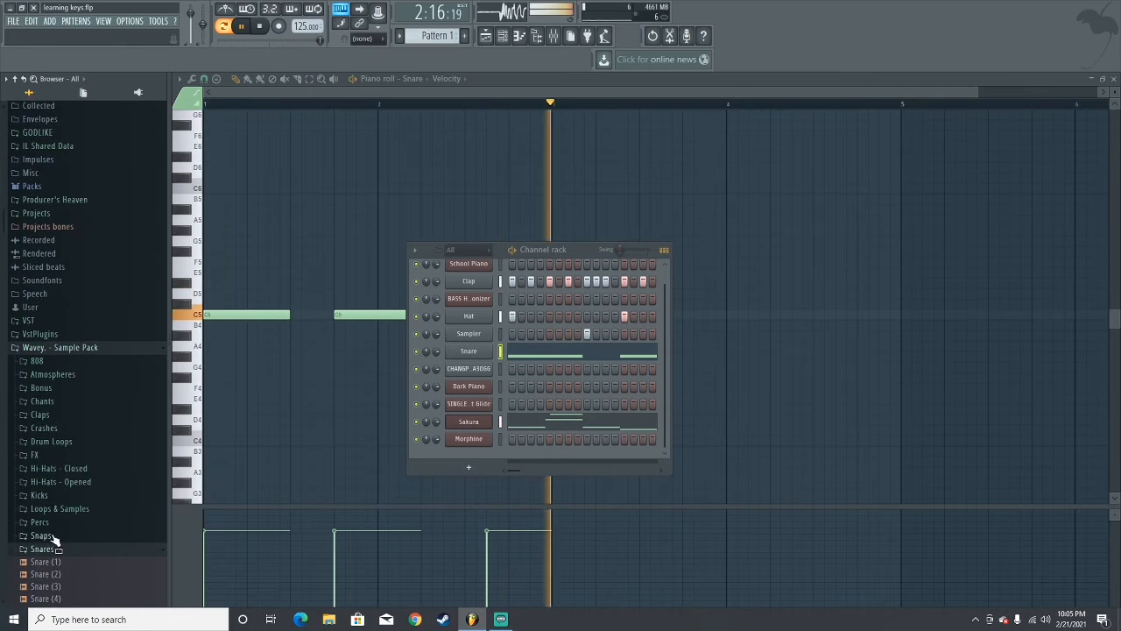
pyautogui.click(47, 523)
pyautogui.moveTo(47, 531); pyautogui.dragTo(54, 399)
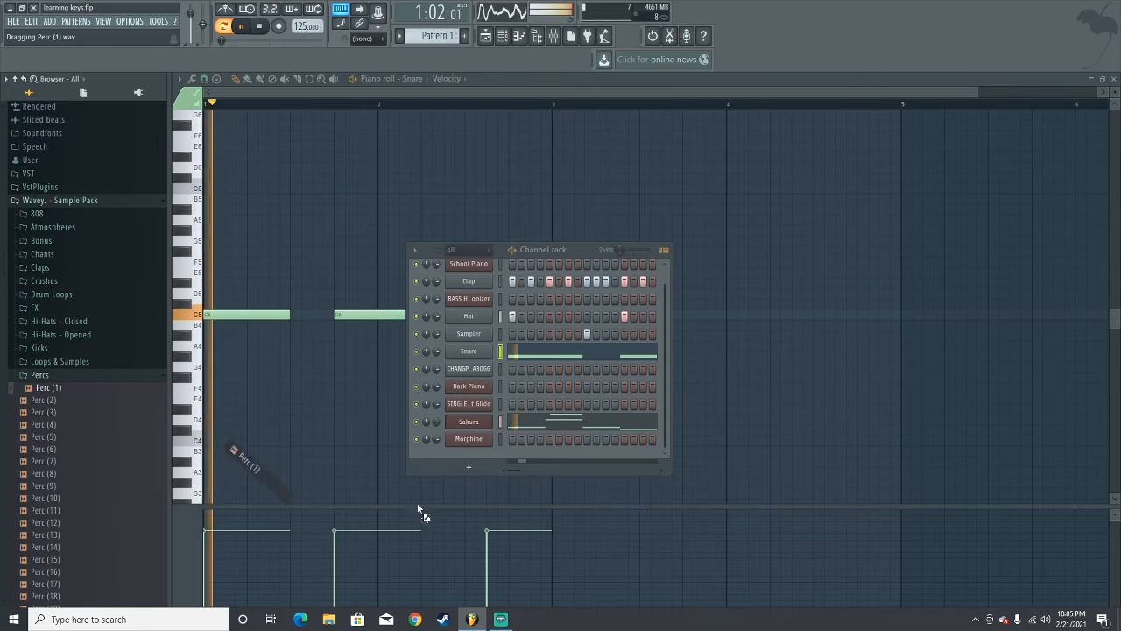
pyautogui.moveTo(418, 510); pyautogui.dragTo(495, 438)
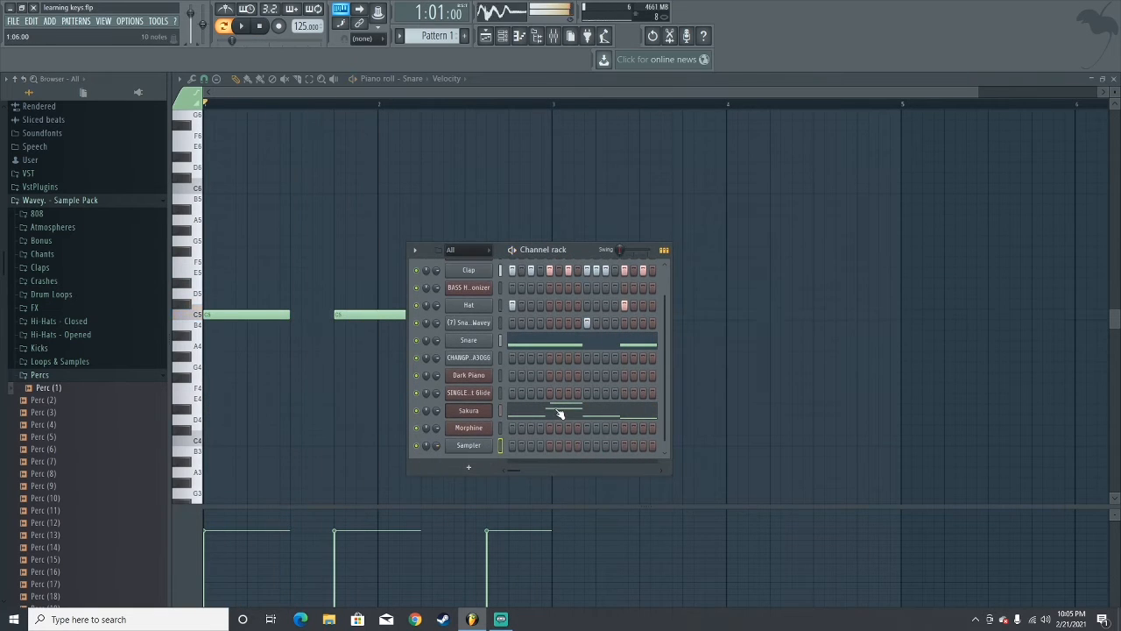
# Try a perc hit on step 13 of bar 1 in the new channel and play it against the pattern
pyautogui.press('space')
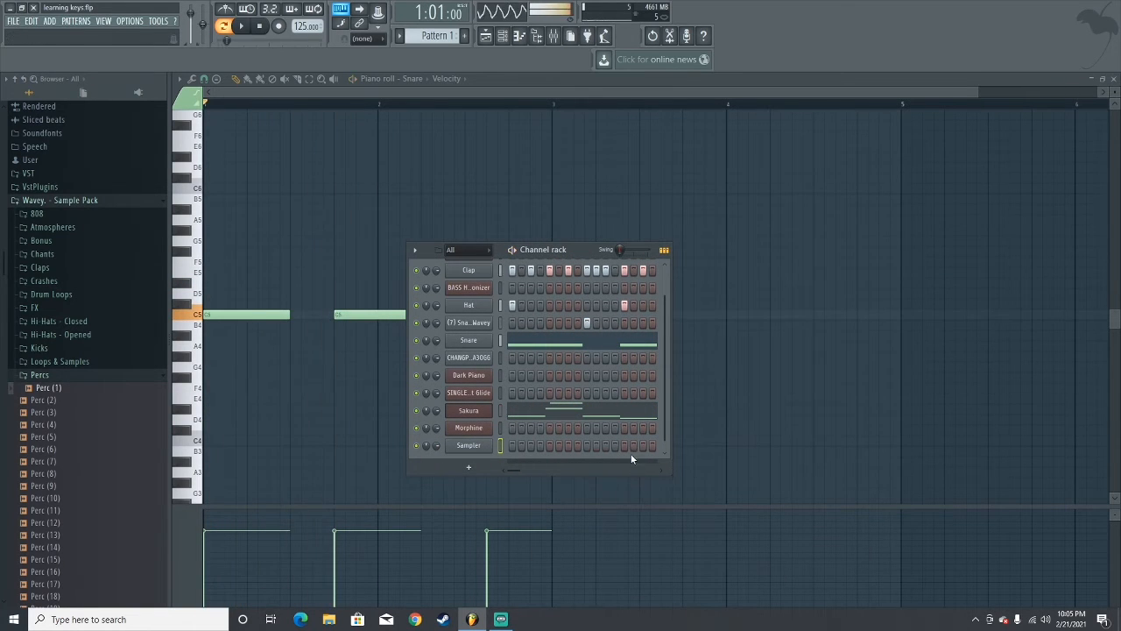
pyautogui.press('space')
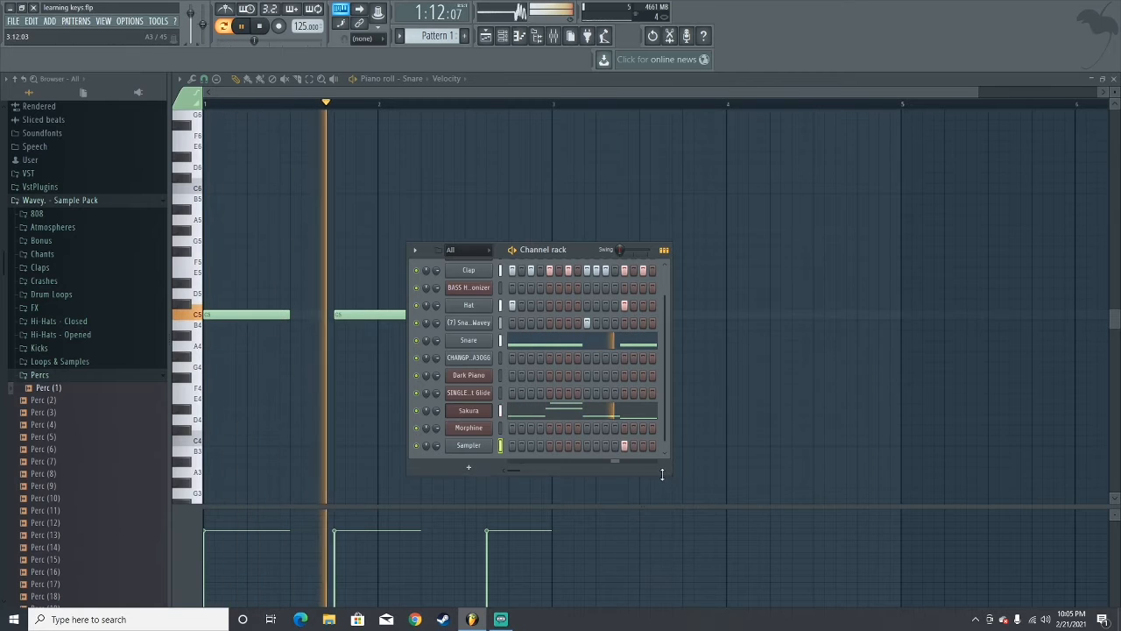
pyautogui.press('space')
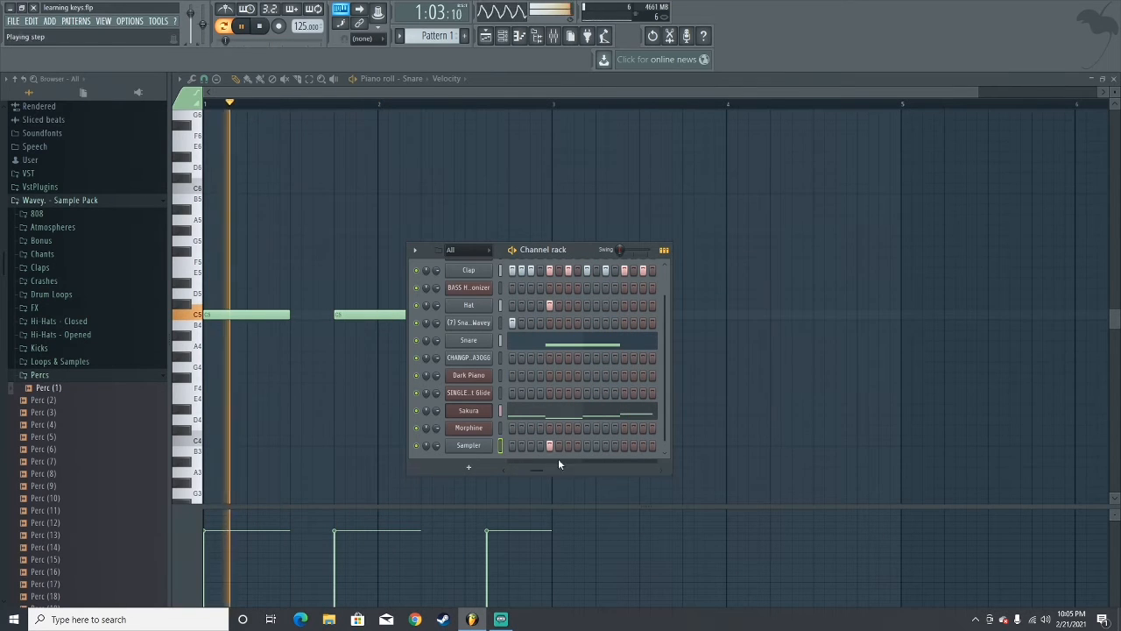
pyautogui.press('space')
pyautogui.press('space')
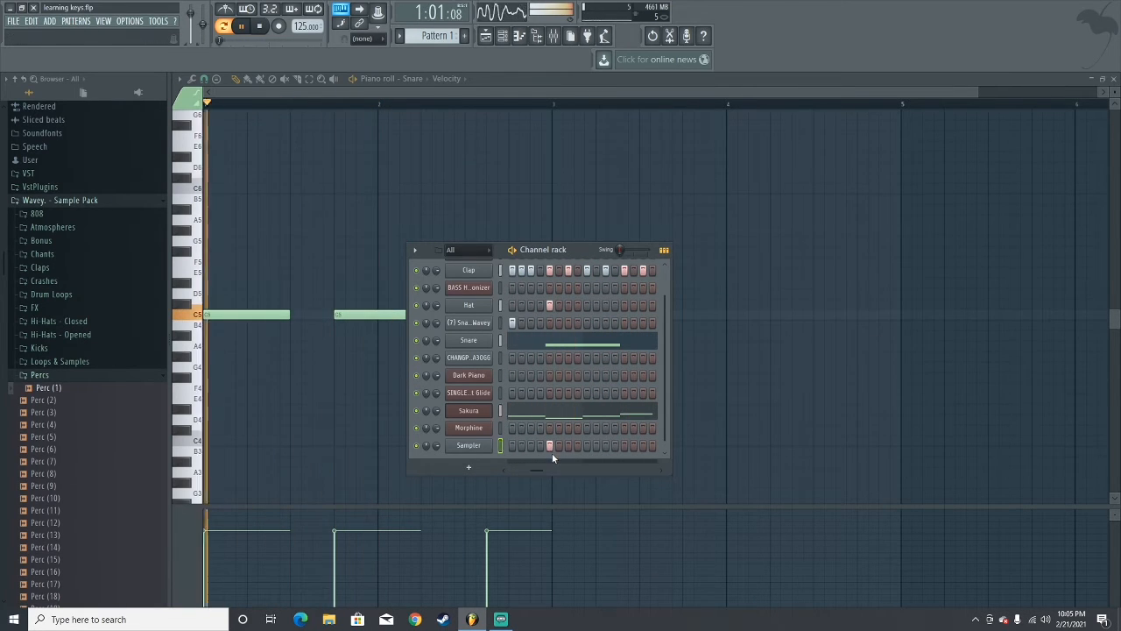
# Try the perc hit on step 14 of bar 1 instead and briefly view the Perc (1) sample settings
pyautogui.click(551, 446)
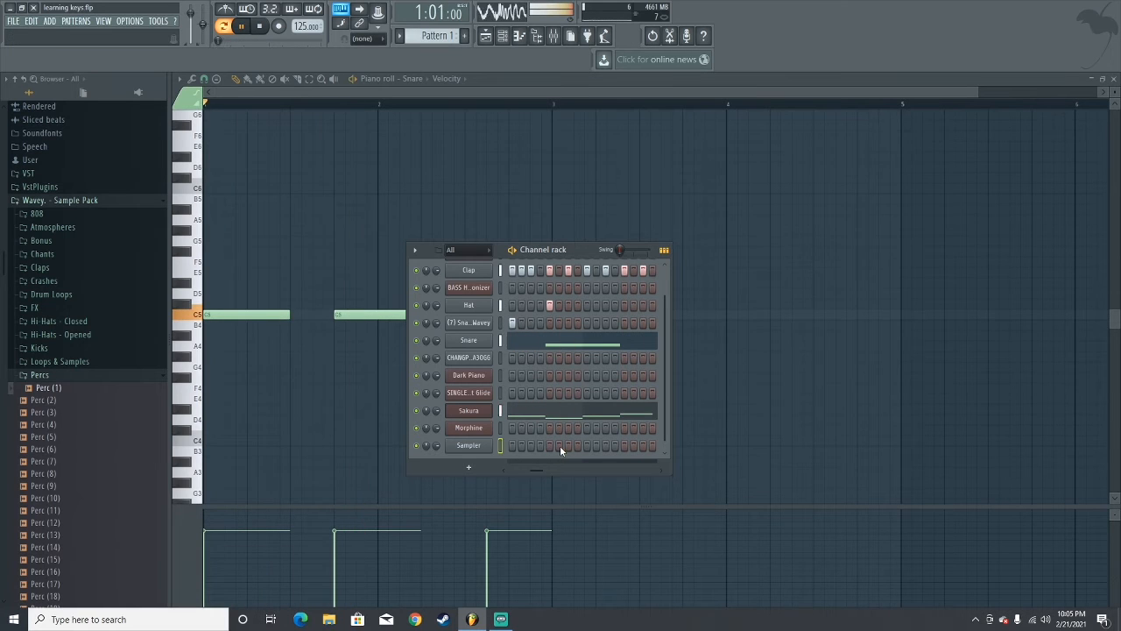
pyautogui.click(559, 445)
pyautogui.click(469, 445)
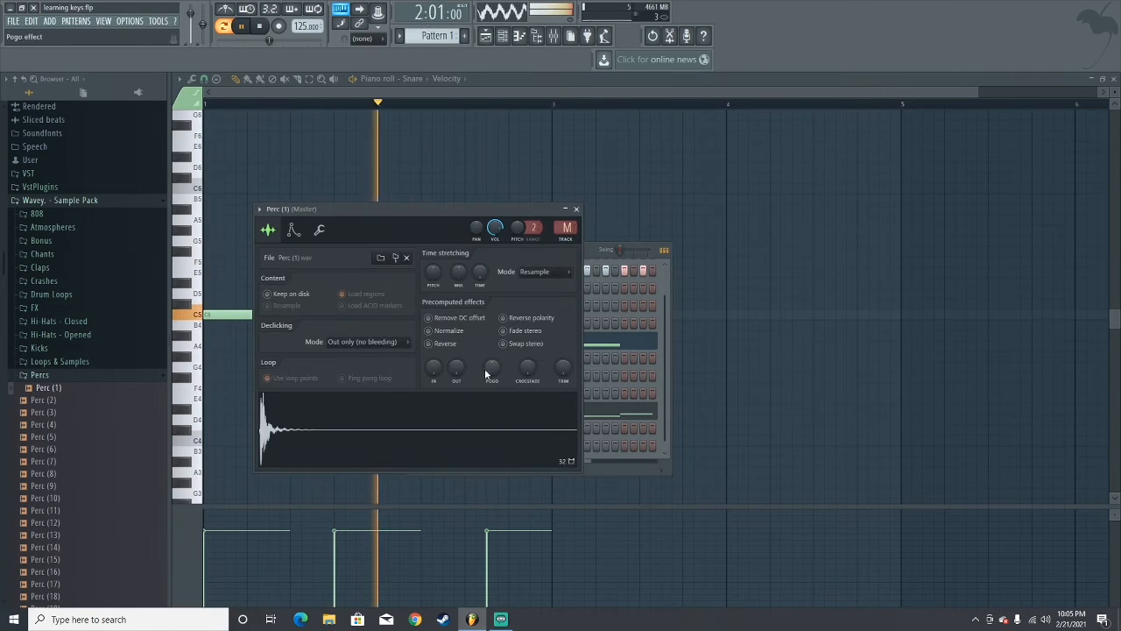
pyautogui.press('space')
pyautogui.click(576, 211)
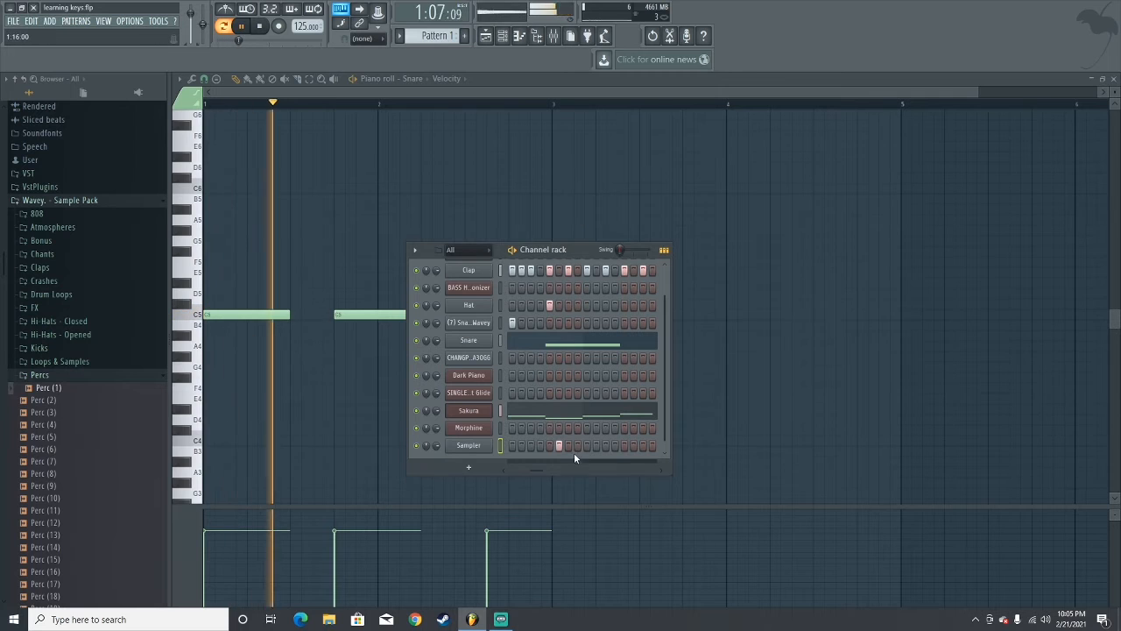
# Shift the perc hit to step 15 of bar 1 and review the rest of the step grid during playback
pyautogui.click(575, 446)
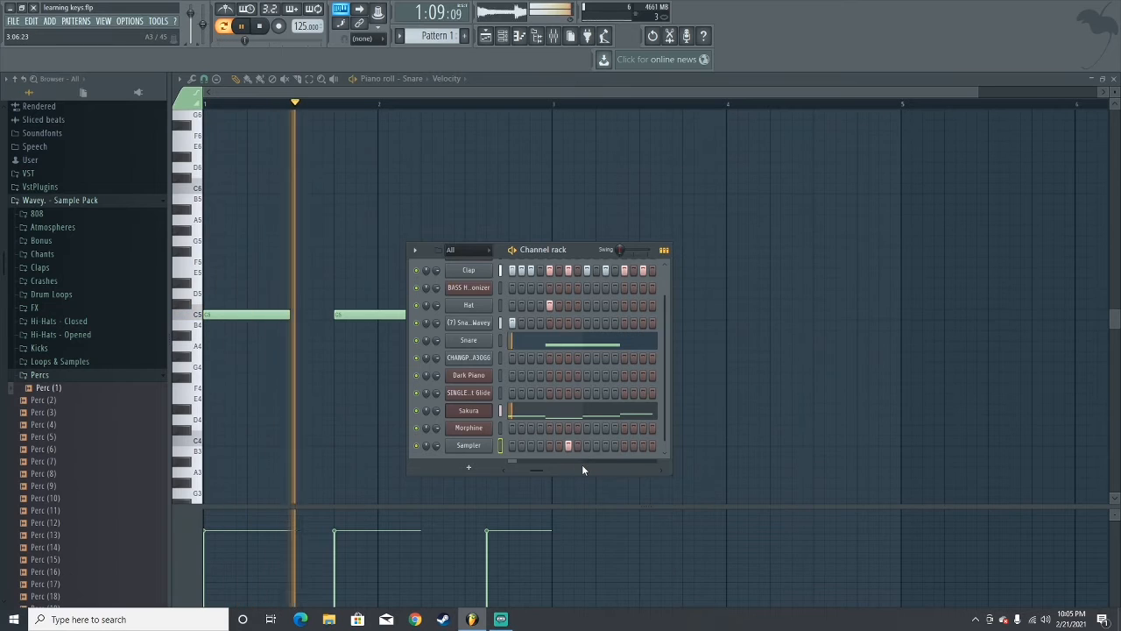
pyautogui.click(659, 469)
pyautogui.click(658, 470)
pyautogui.click(659, 470)
pyautogui.click(658, 470)
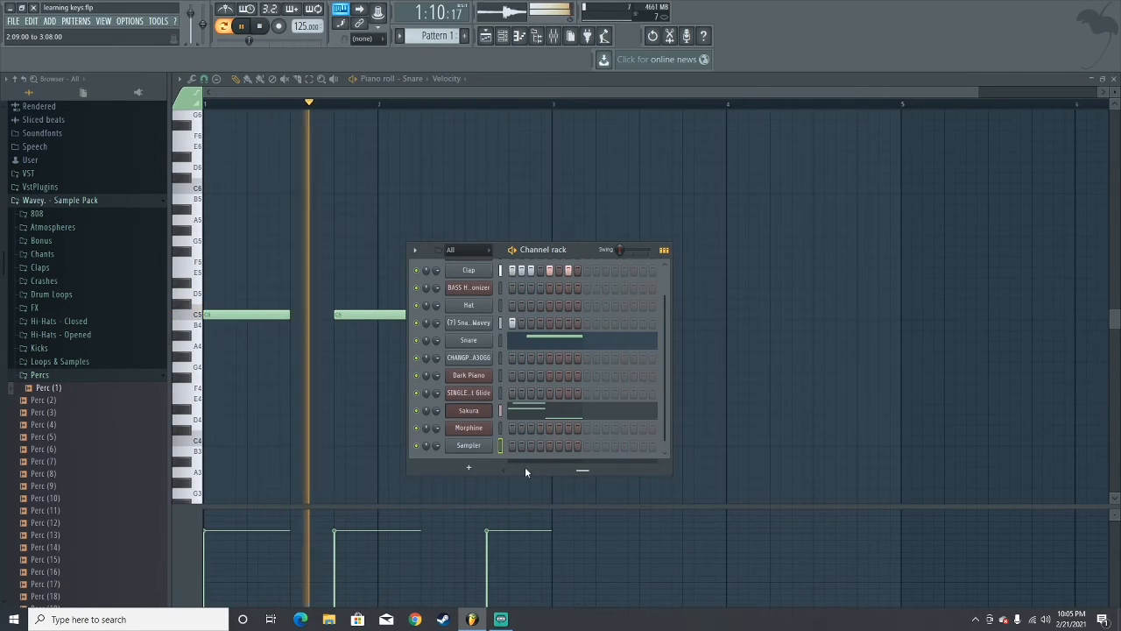
pyautogui.click(504, 470)
pyautogui.click(504, 470)
pyautogui.click(504, 471)
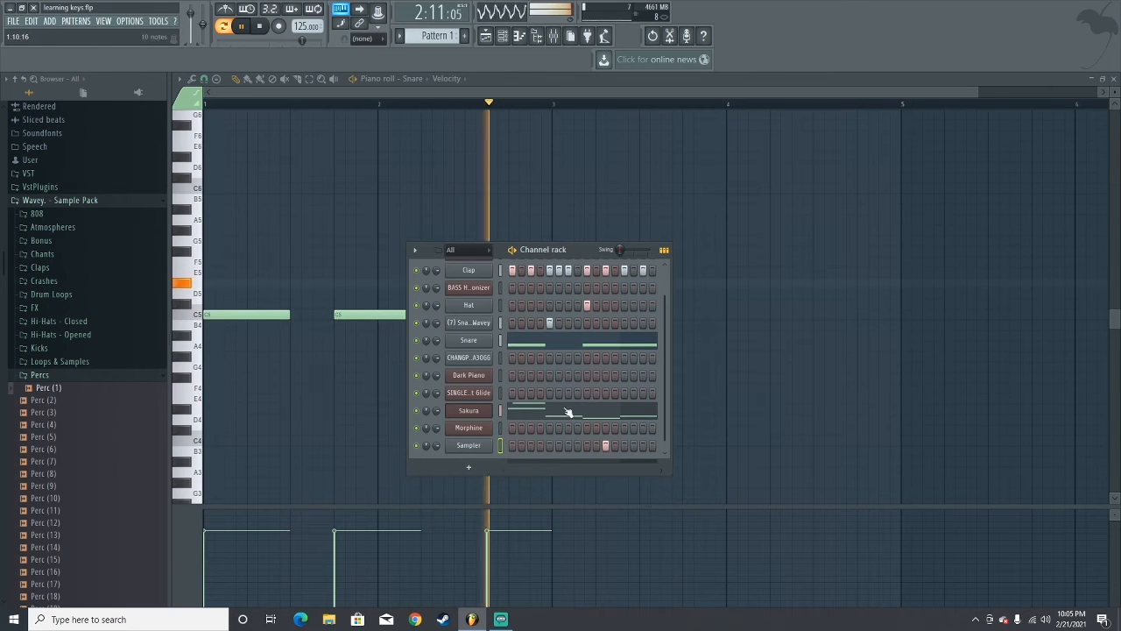
pyautogui.click(659, 470)
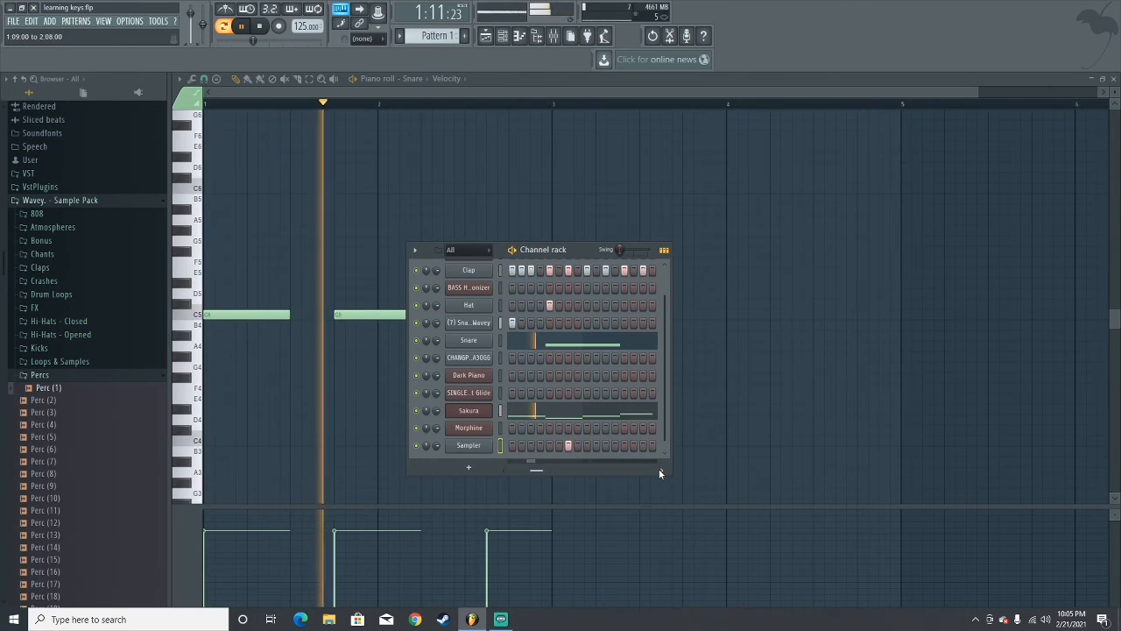
pyautogui.press('space')
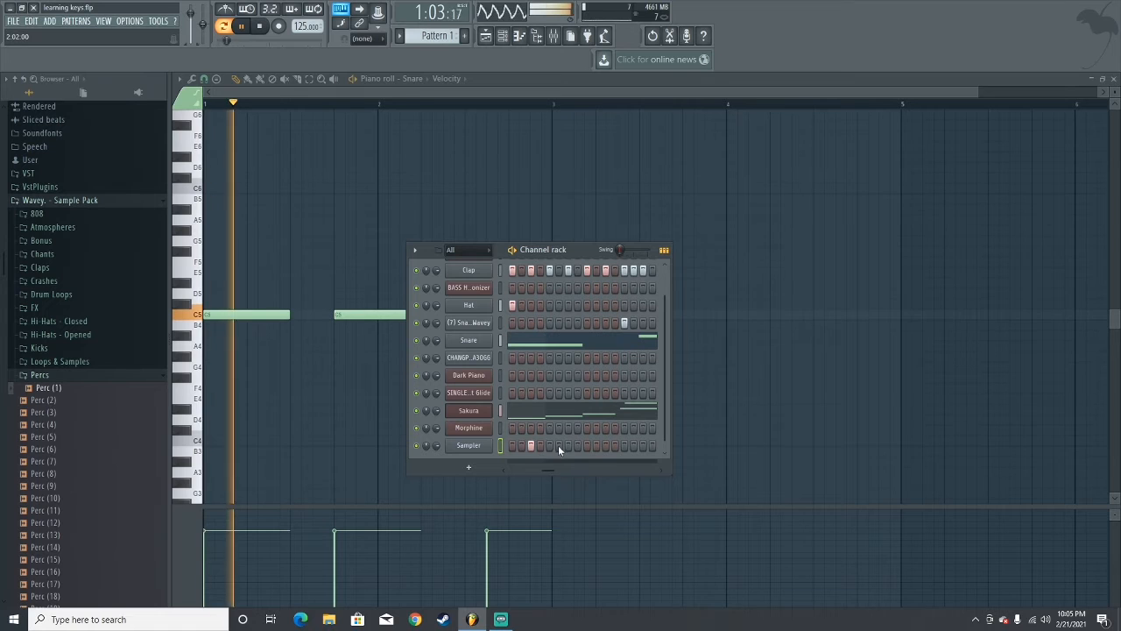
# Try a second perc hit on steps 1 and 4 of bar 2 and settle it on step 3
pyautogui.click(550, 445)
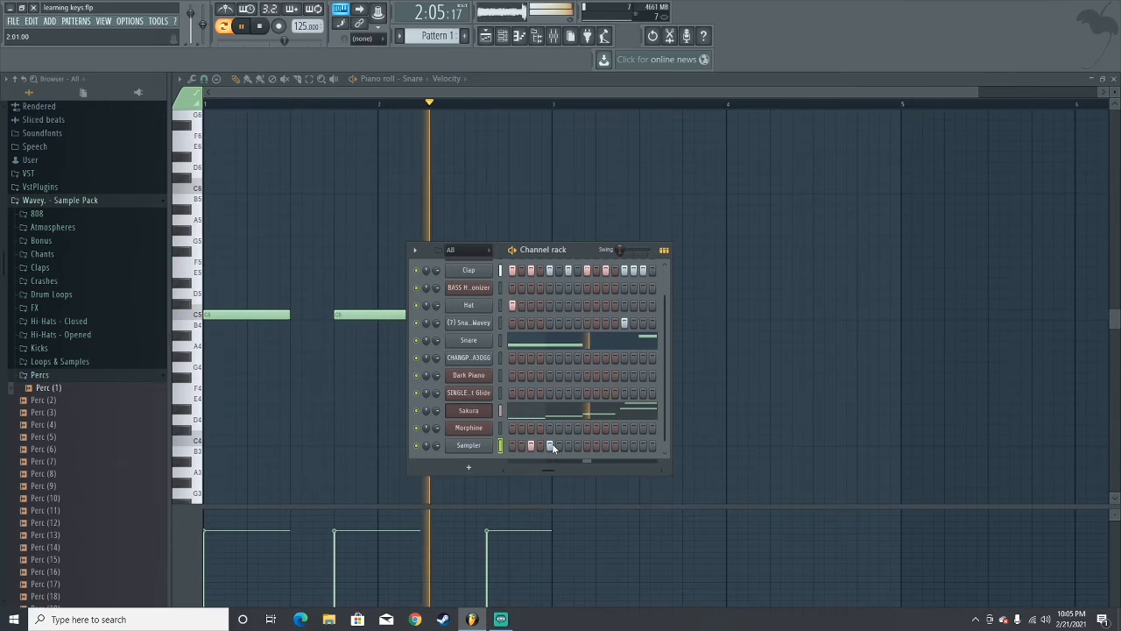
pyautogui.click(577, 445)
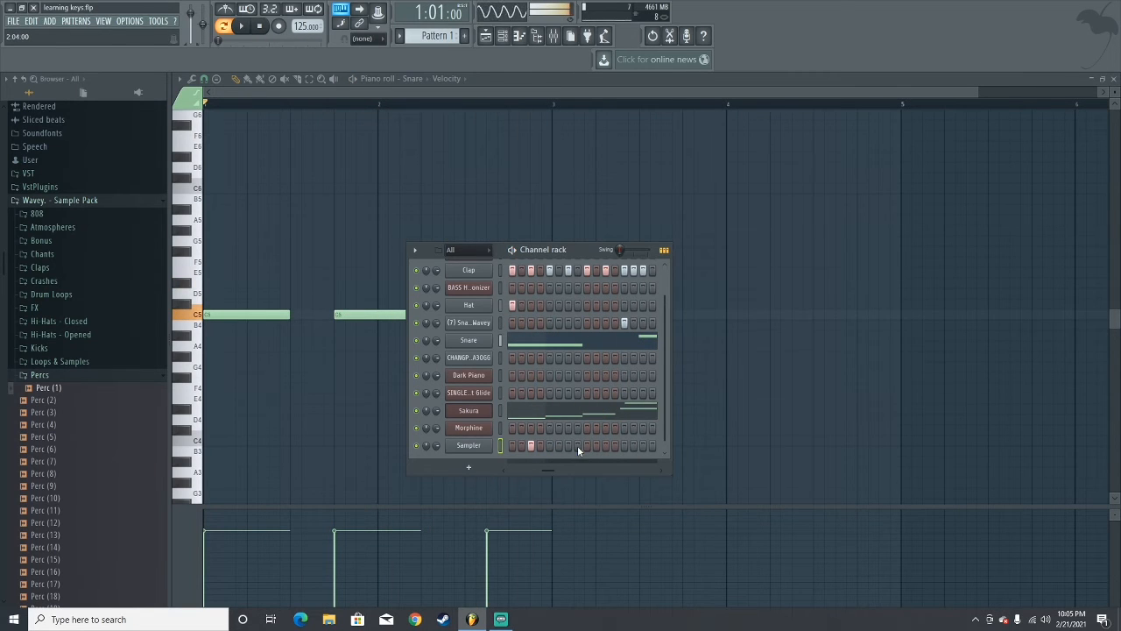
pyautogui.press('space')
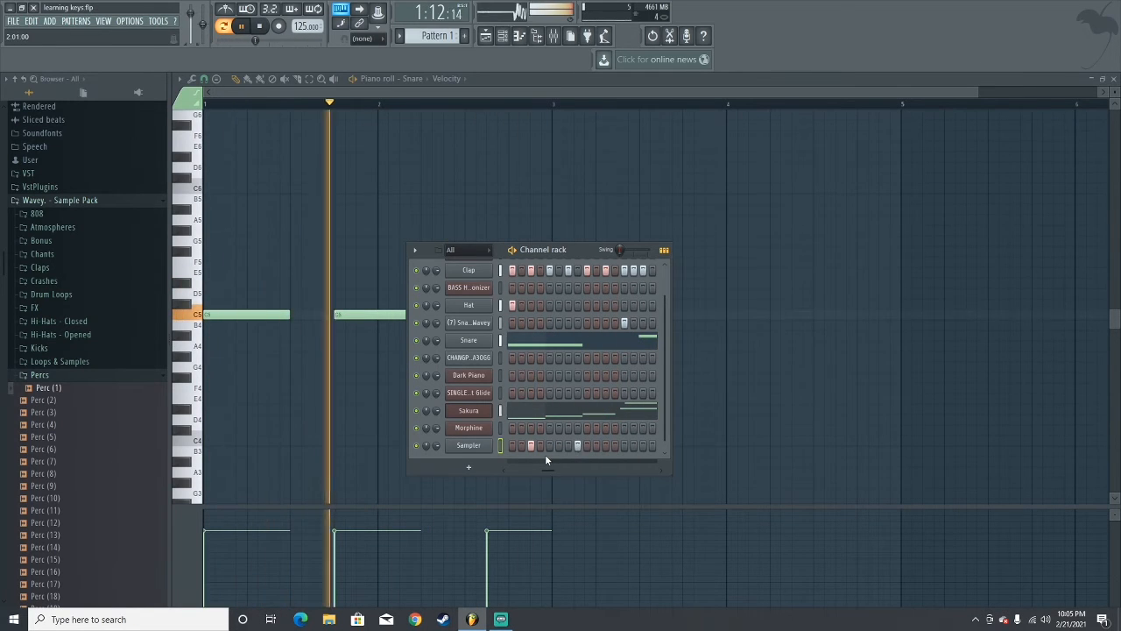
pyautogui.press('space')
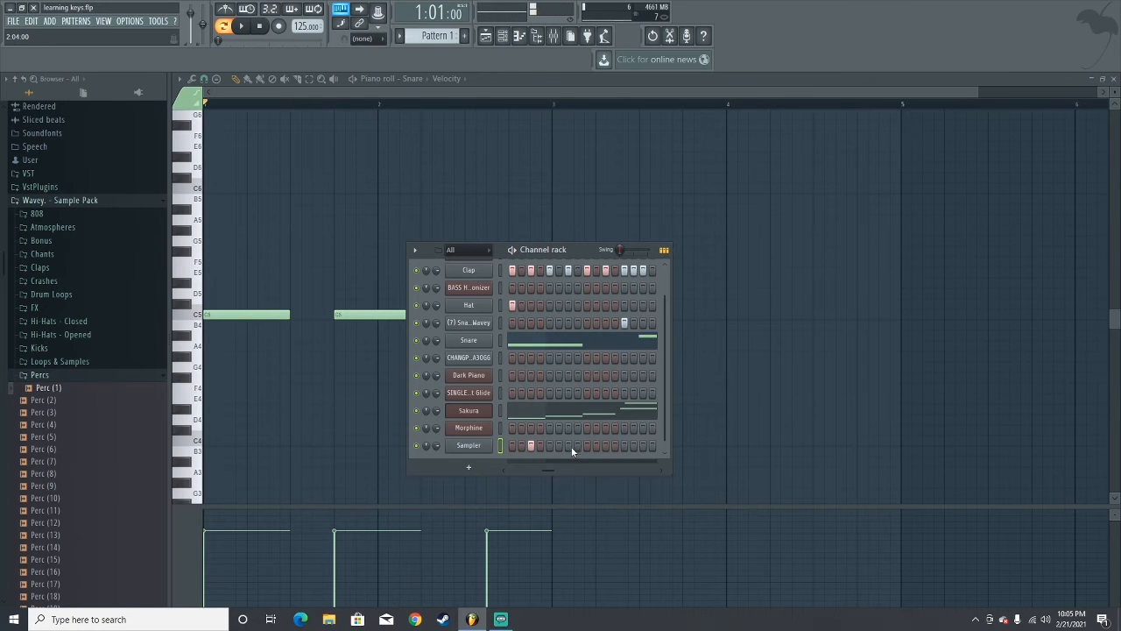
pyautogui.press('space')
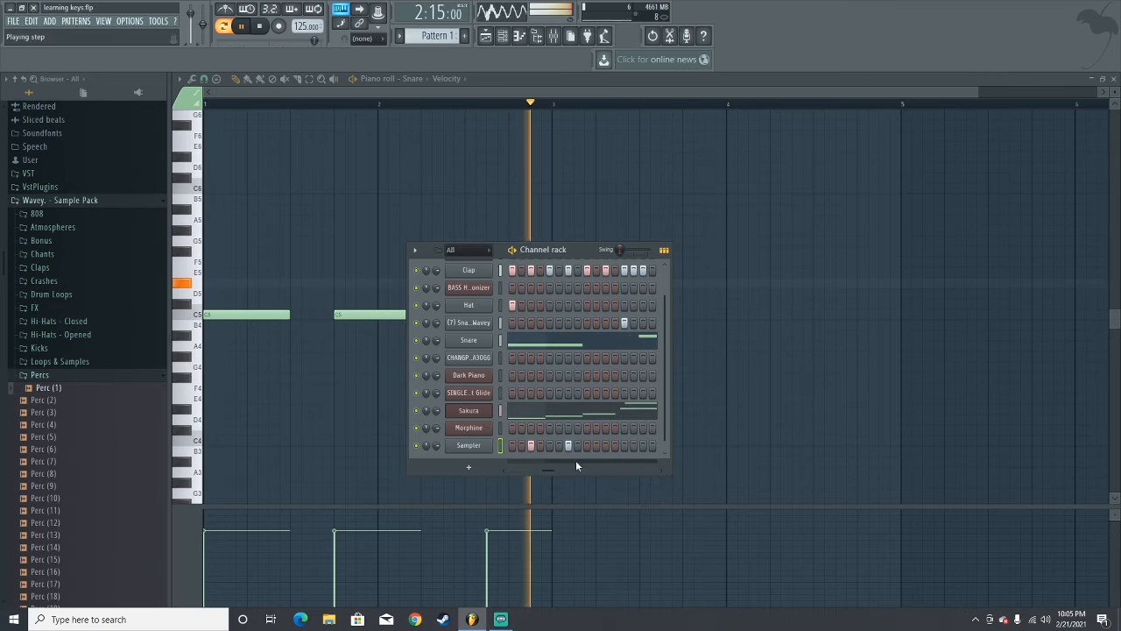
# Move the channel rack slightly higher over the piano roll and save the learning keys project
pyautogui.moveTo(541, 251); pyautogui.dragTo(569, 211)
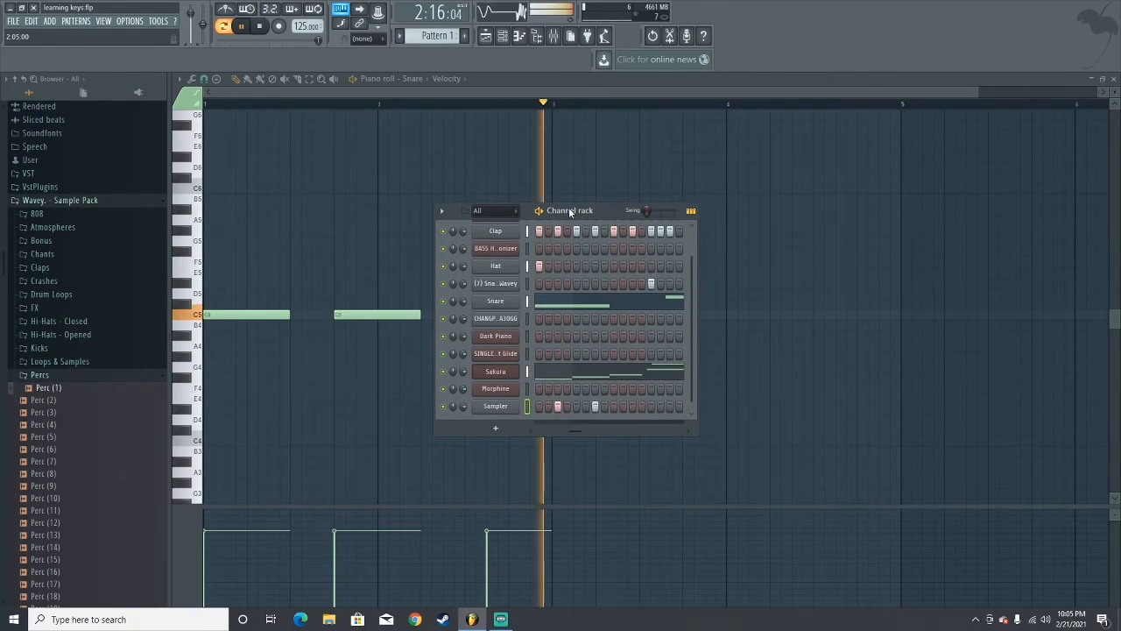
pyautogui.click(13, 20)
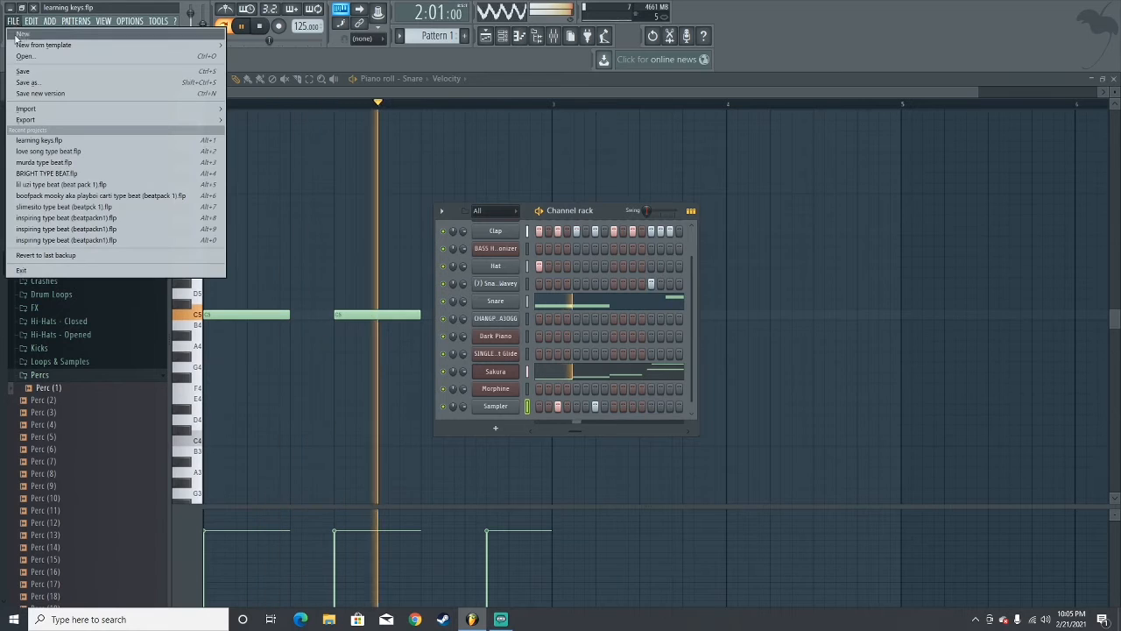
pyautogui.click(23, 71)
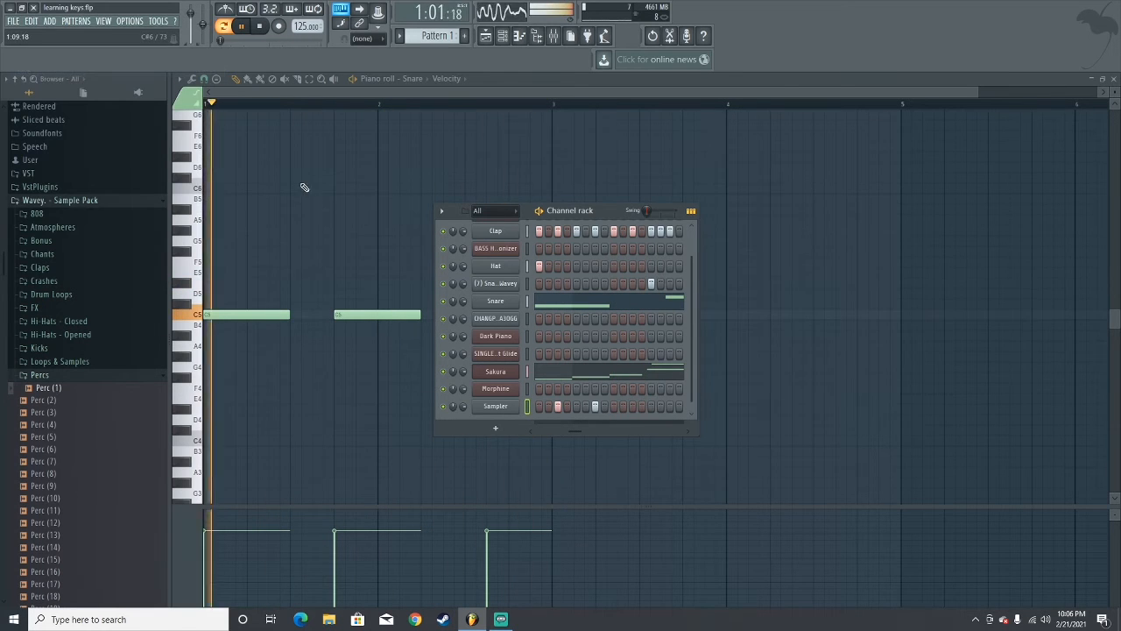
pyautogui.click(13, 20)
pyautogui.click(28, 72)
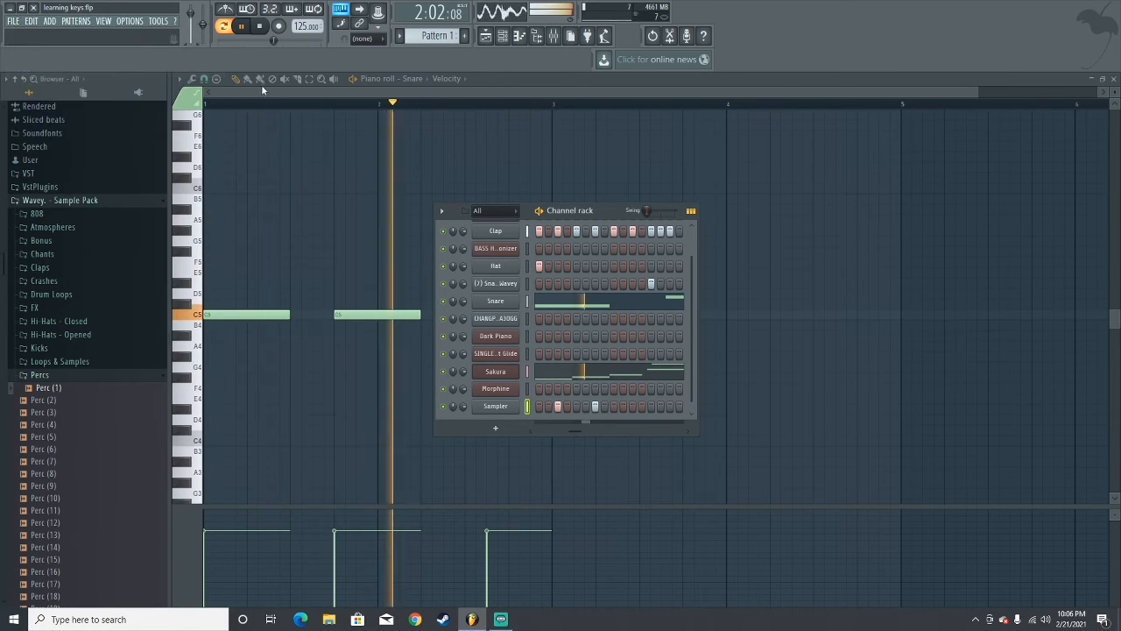
# Reposition the channel rack while listening, and hide it to clear the Snare piano roll
pyautogui.moveTo(568, 215); pyautogui.dragTo(511, 253)
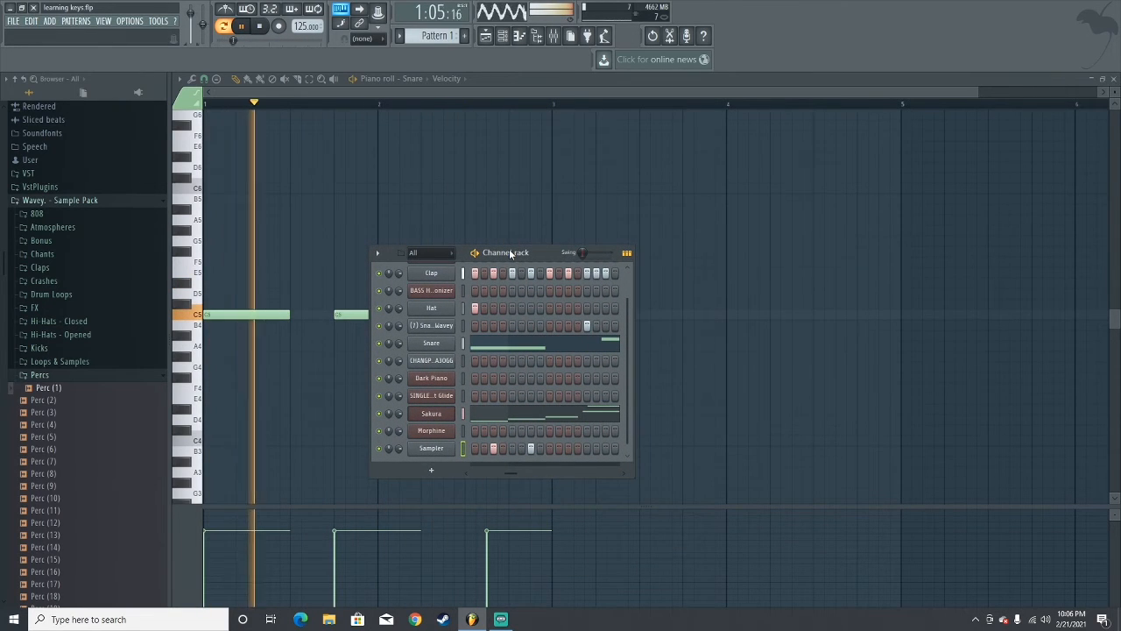
pyautogui.moveTo(509, 249); pyautogui.dragTo(610, 129)
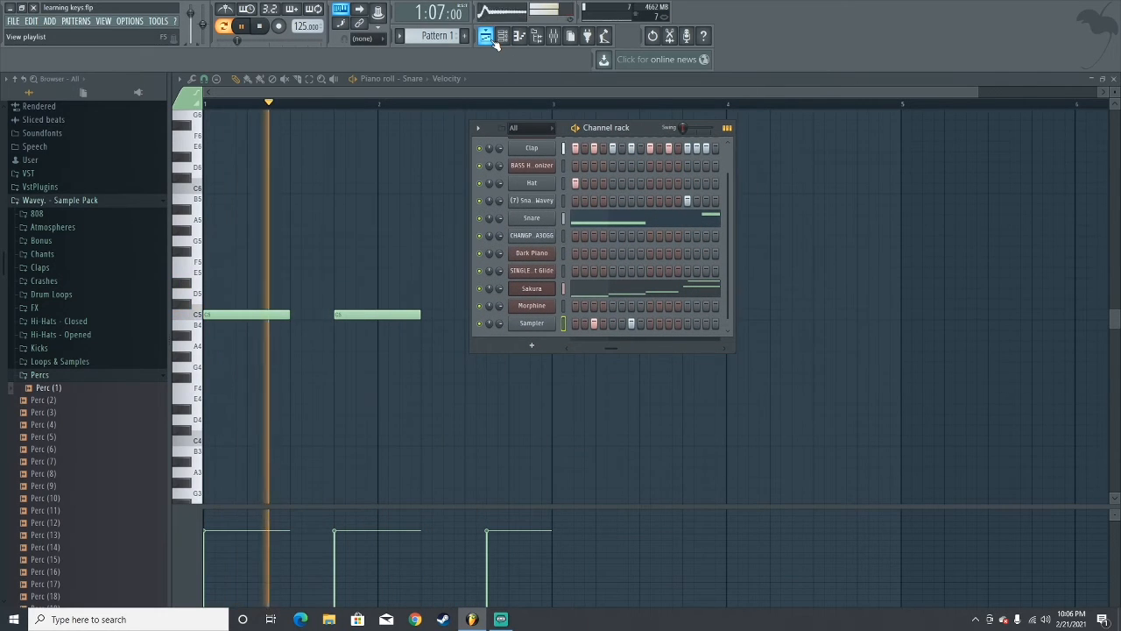
pyautogui.press('space')
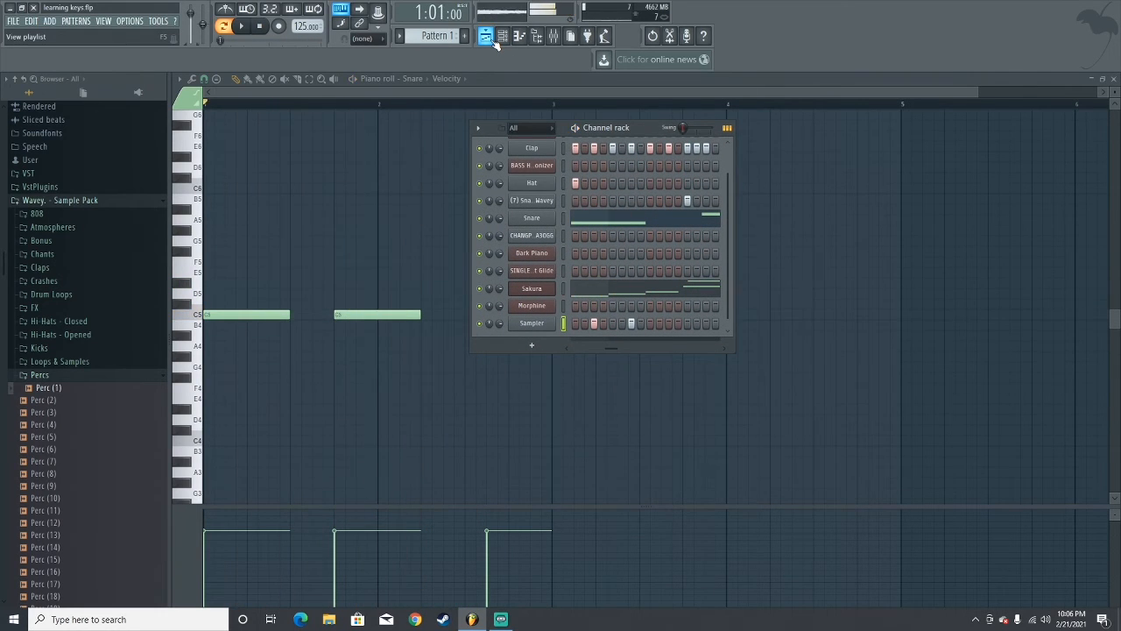
pyautogui.press('F6')
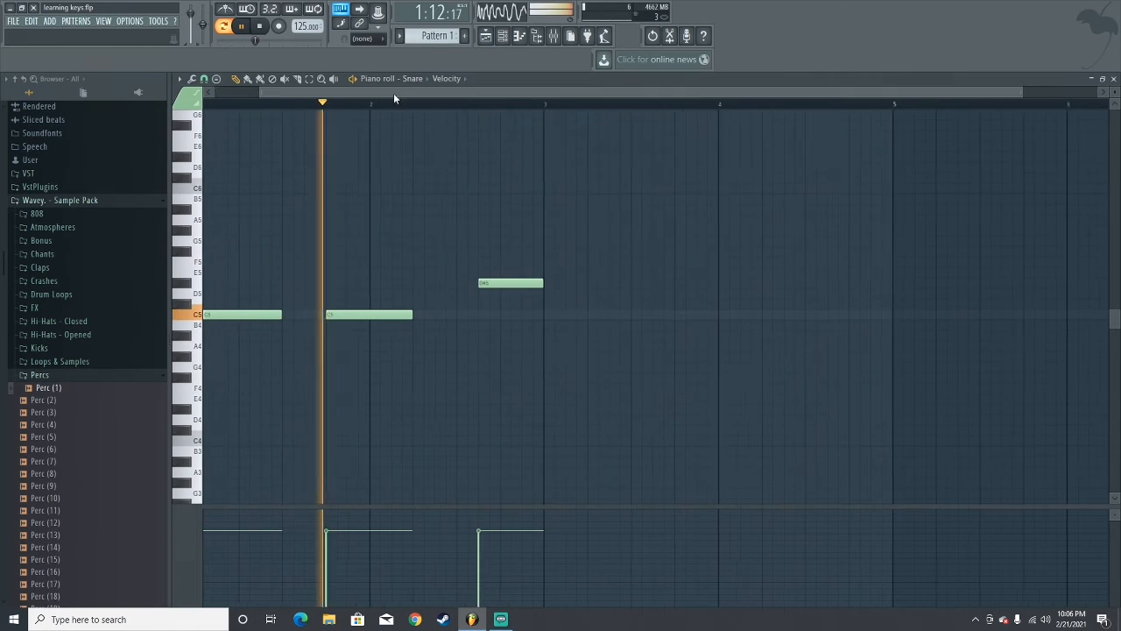
# Show the mixer and load Gross Beat into slot 10 of the Master track
pyautogui.click(552, 35)
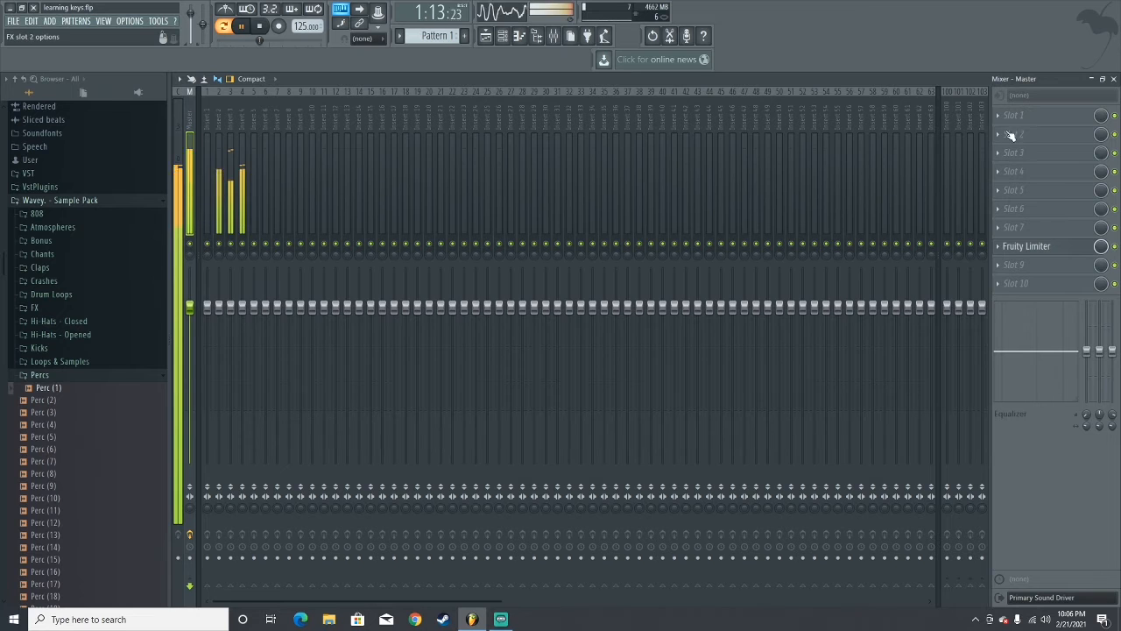
pyautogui.click(1007, 283)
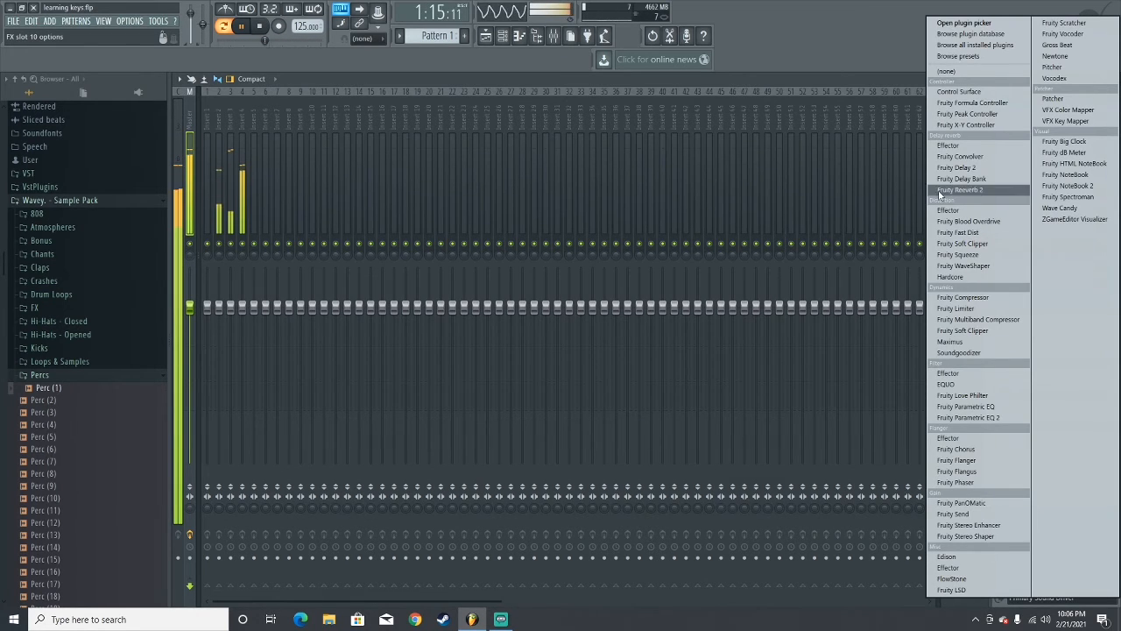
pyautogui.click(1057, 45)
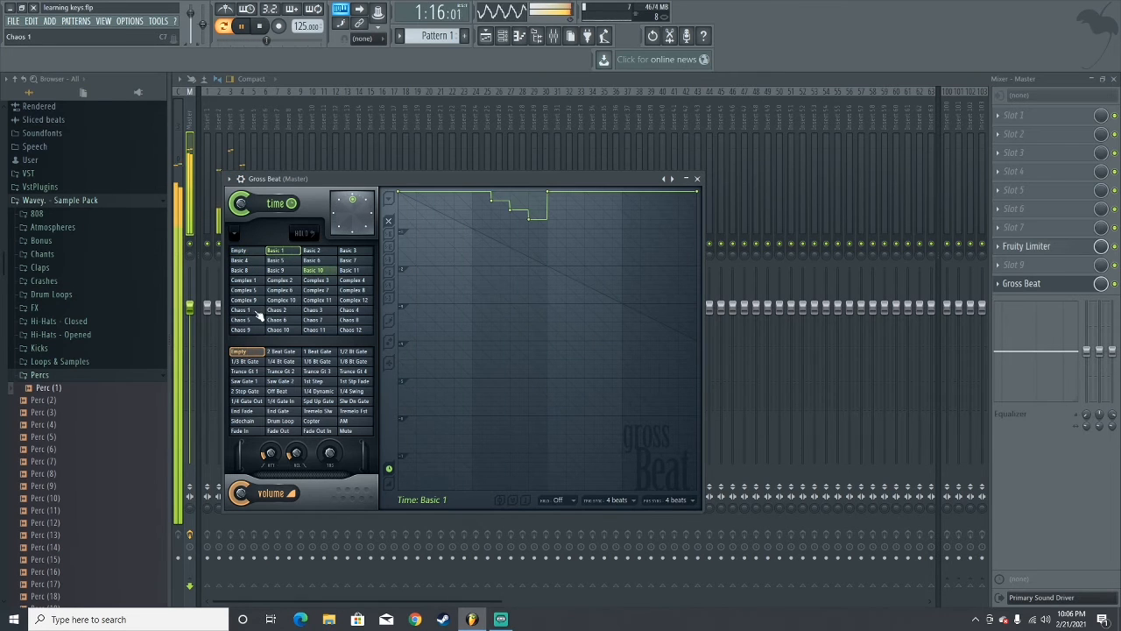
# Audition the Basic 10 time preset in Gross Beat and set the time slot back to Empty
pyautogui.click(238, 250)
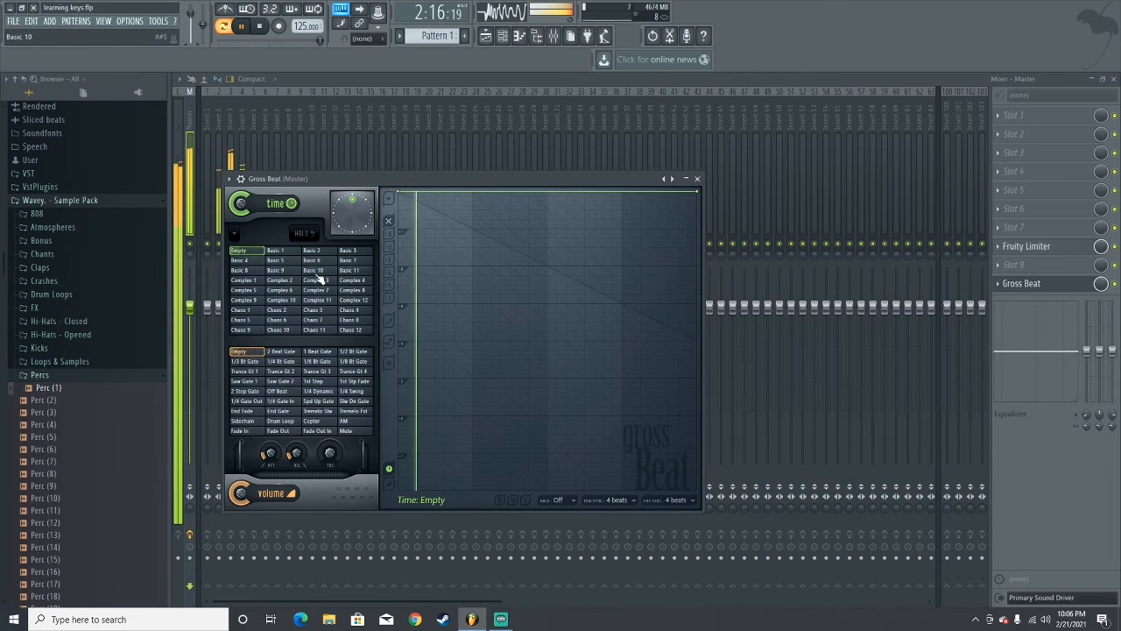
pyautogui.click(317, 274)
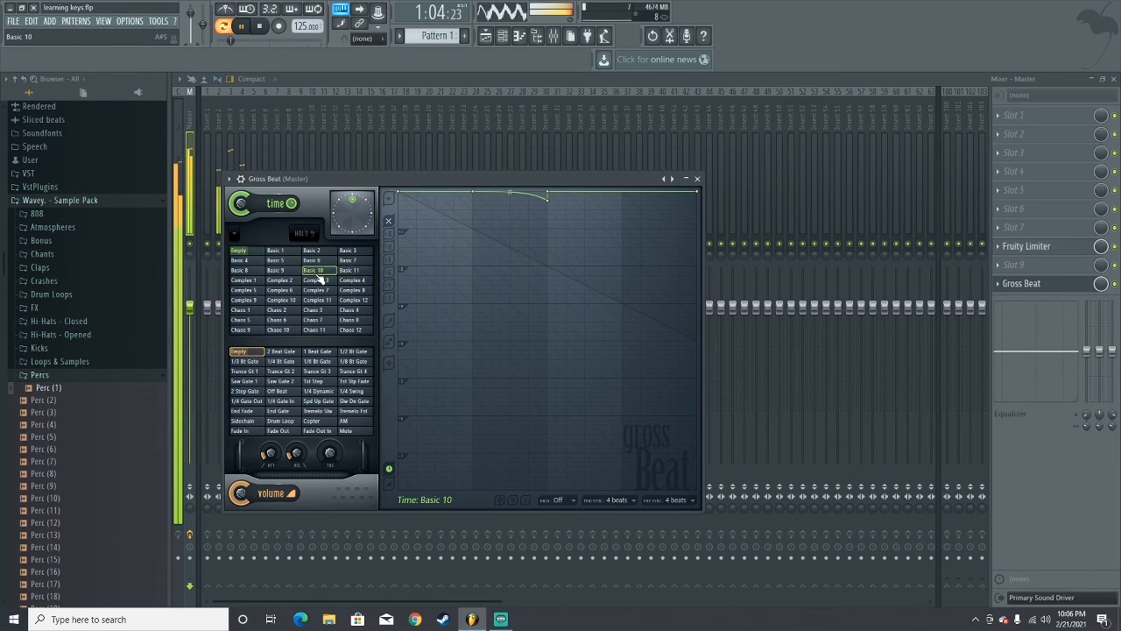
pyautogui.click(246, 252)
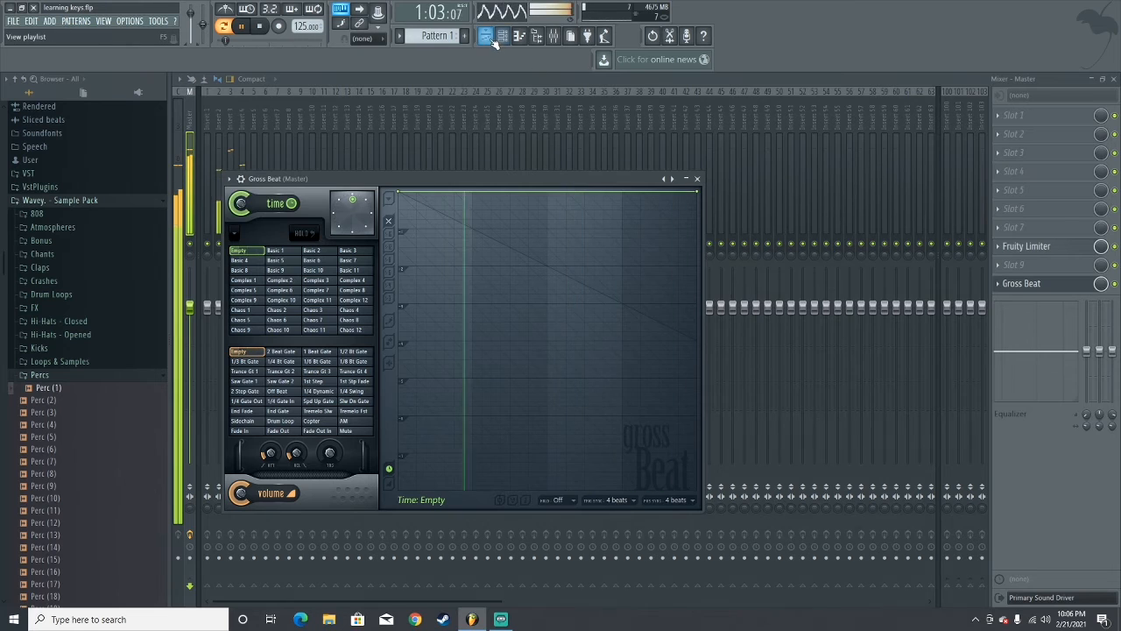
# Check the playlist and reopen Gross Beat from the Master track in the mixer
pyautogui.press('F5')
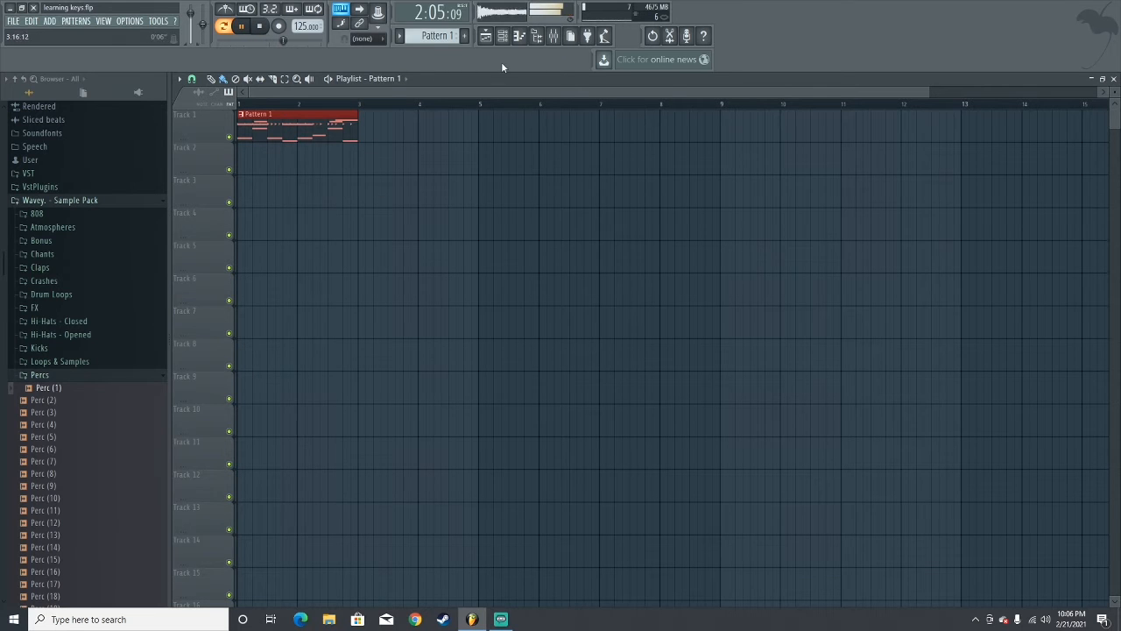
pyautogui.click(554, 37)
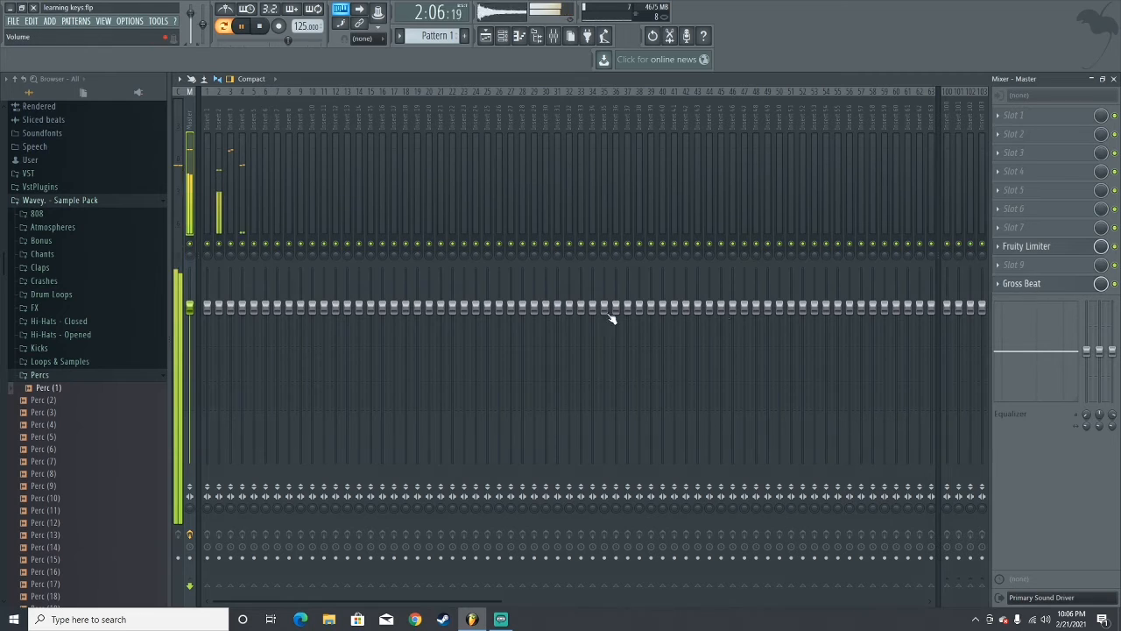
pyautogui.click(1023, 284)
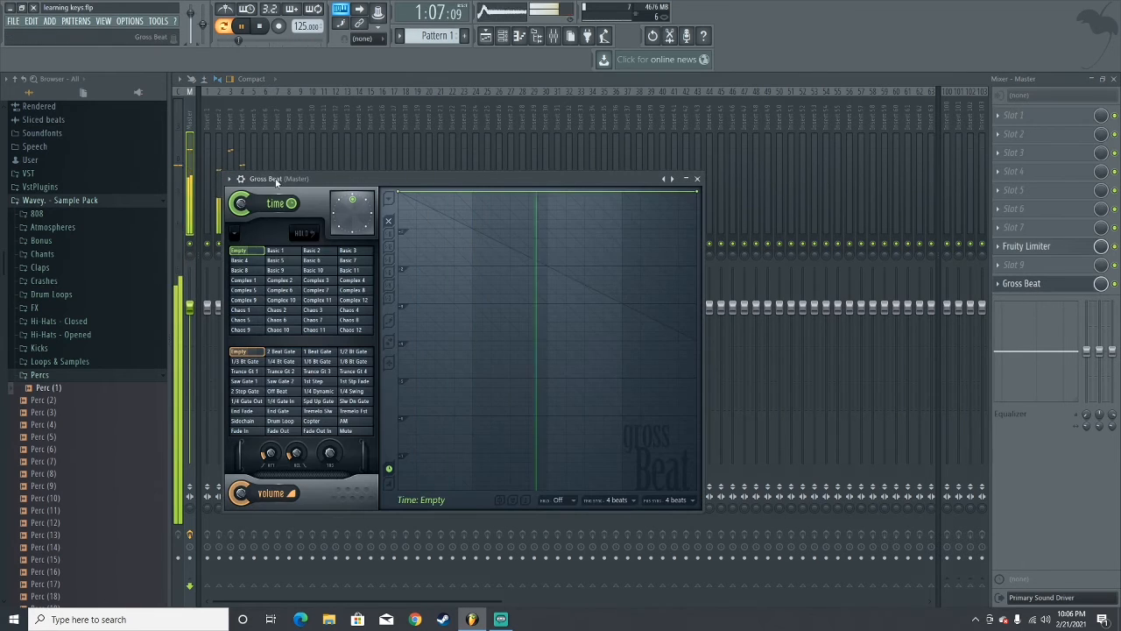
# Try a lower master pitch, reset it to 0 cents, and return Gross Beat's time slot to Empty
pyautogui.moveTo(204, 27); pyautogui.dragTo(204, 42)
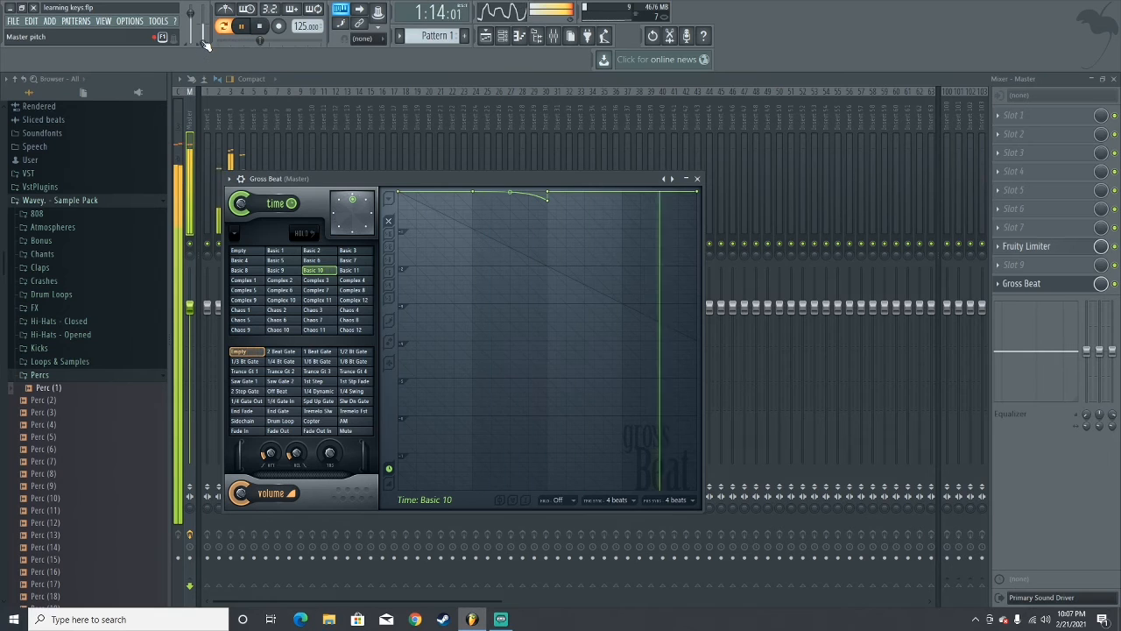
pyautogui.moveTo(203, 43); pyautogui.dragTo(204, 27)
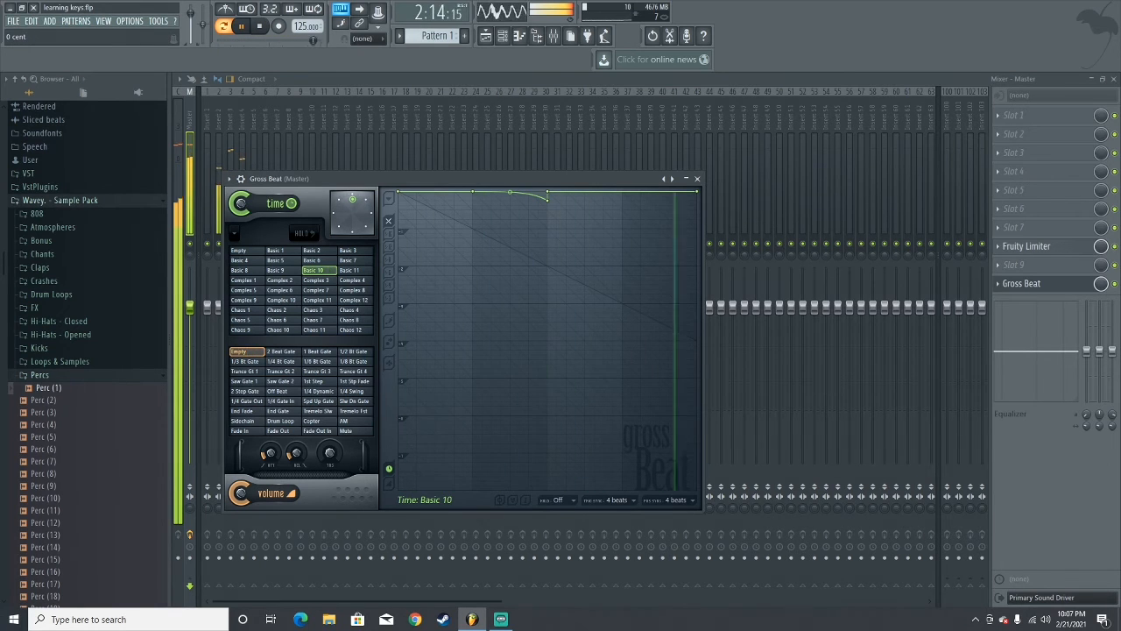
pyautogui.click(240, 251)
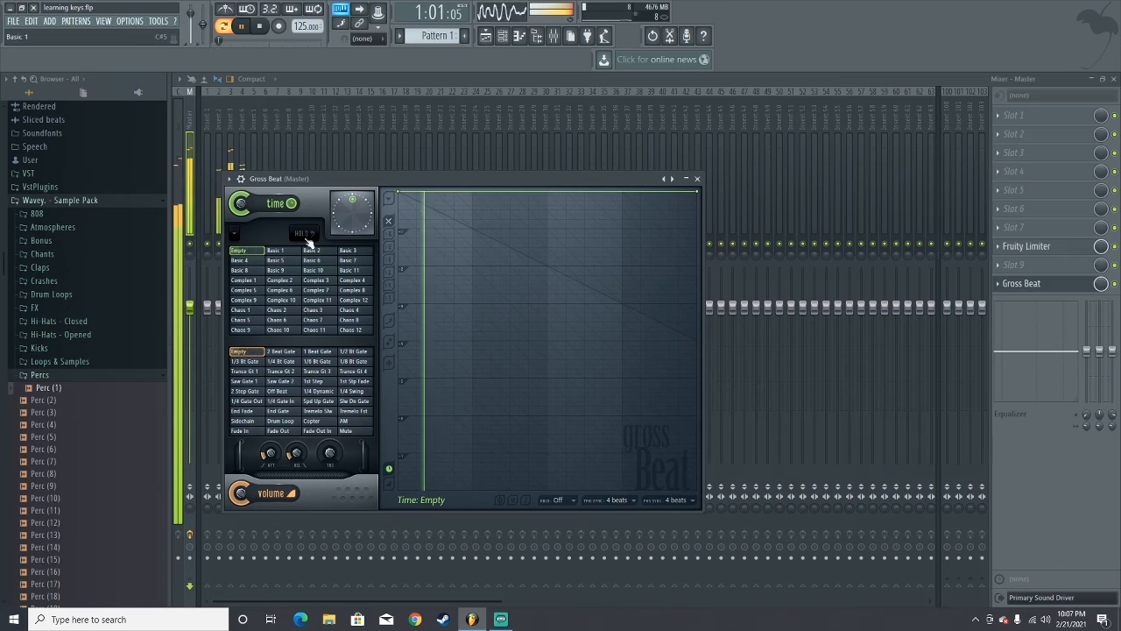
# Show the playlist and reposition the channel rack over it
pyautogui.click(485, 35)
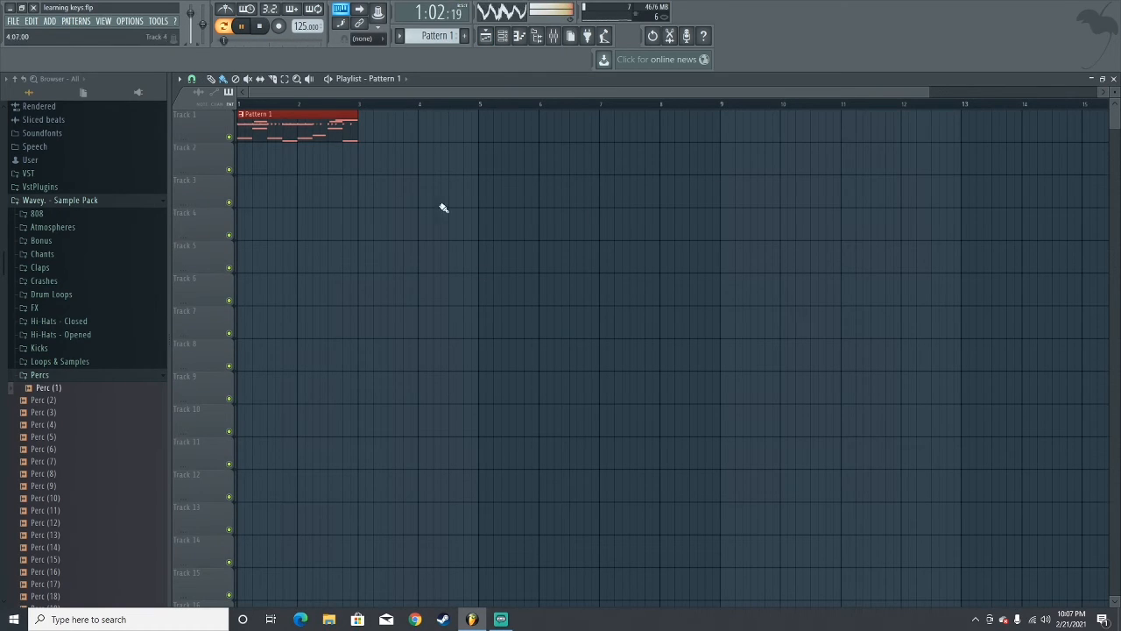
pyautogui.click(486, 37)
pyautogui.moveTo(457, 175); pyautogui.dragTo(424, 149)
pyautogui.click(502, 35)
pyautogui.moveTo(613, 126); pyautogui.dragTo(435, 186)
pyautogui.click(488, 38)
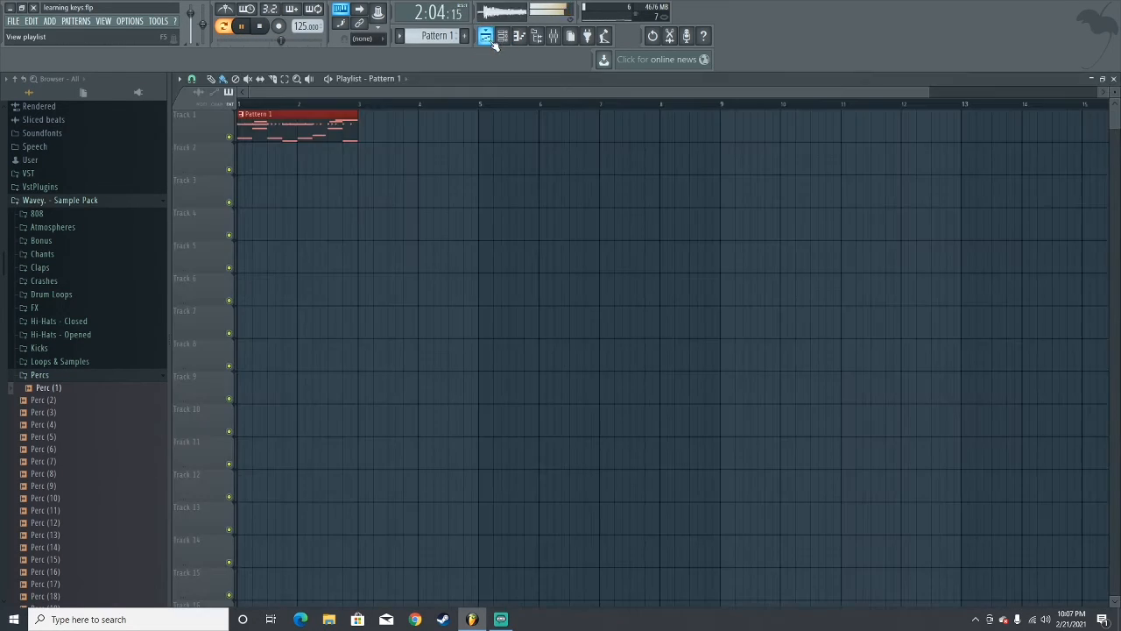
pyautogui.click(502, 35)
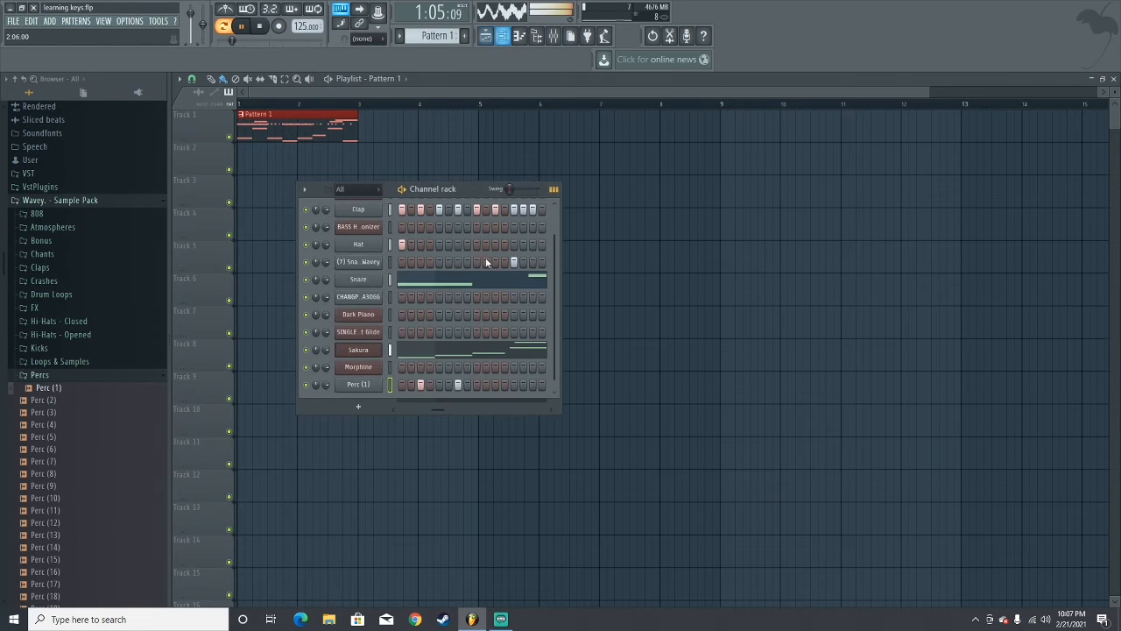
# Examine the Snare and Sakura notes in the piano roll, and bring the channel rack back up
pyautogui.click(473, 279)
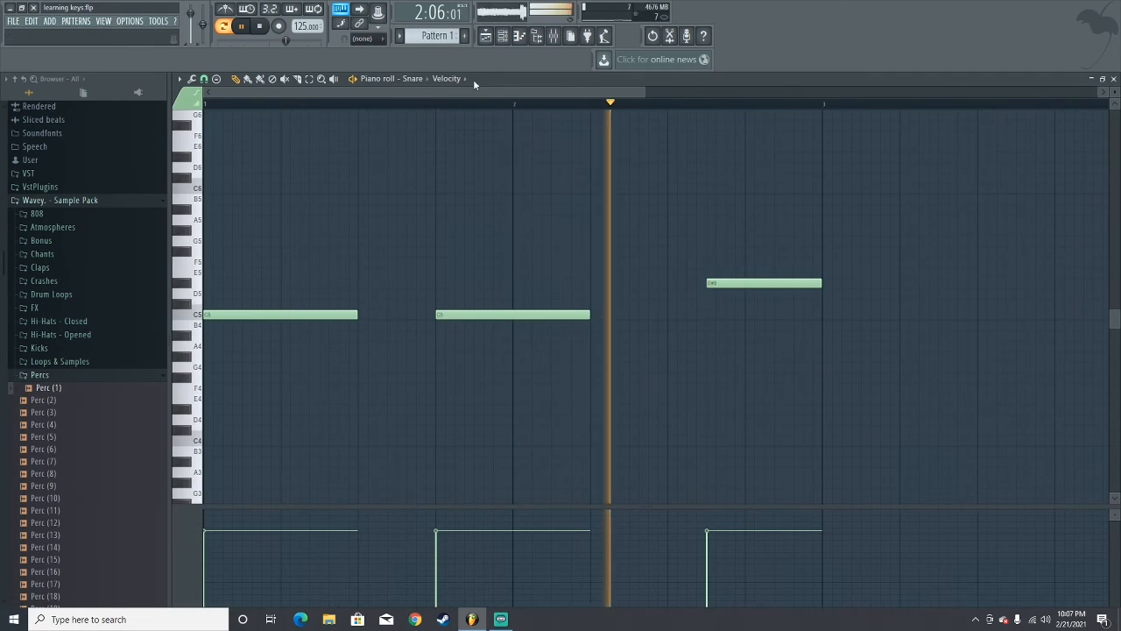
pyautogui.scroll(2, 476, 317)
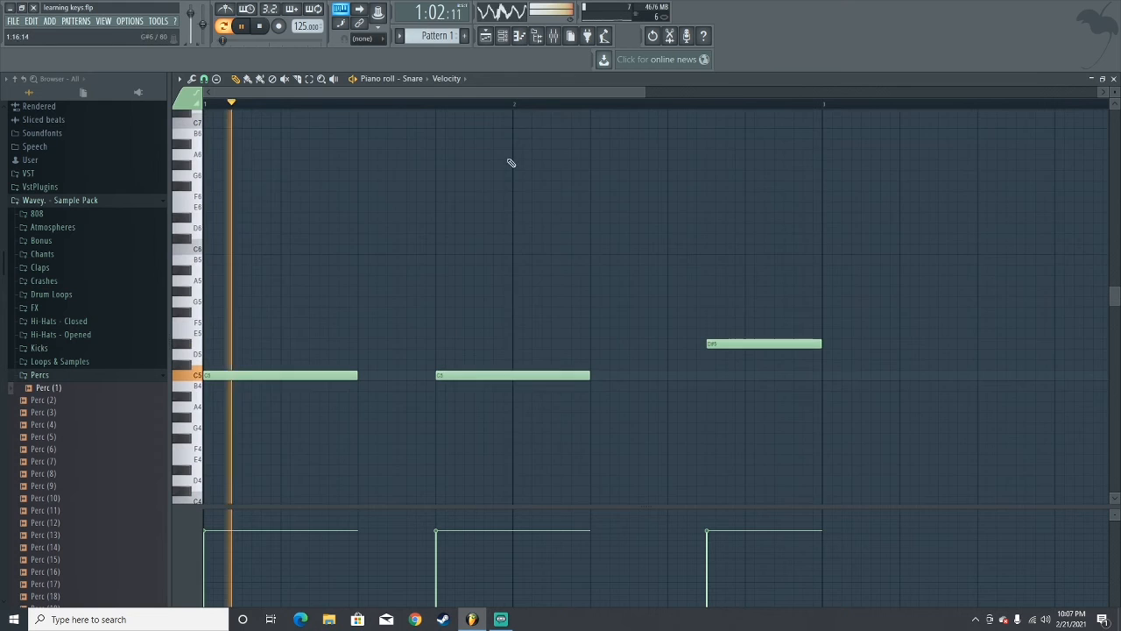
pyautogui.click(502, 36)
pyautogui.click(453, 353)
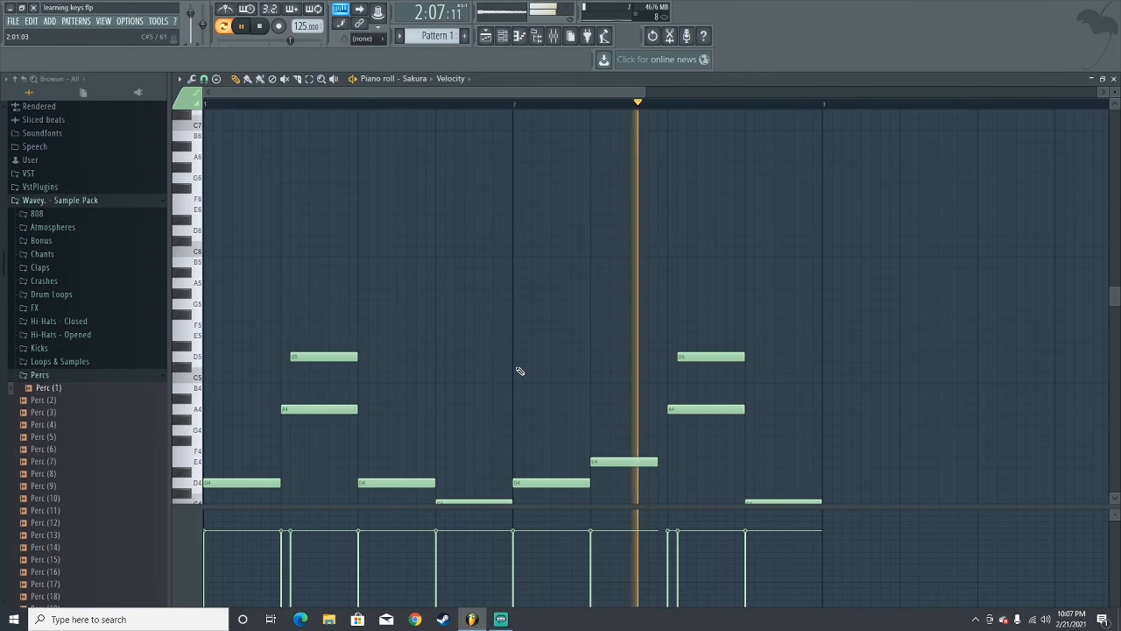
pyautogui.scroll(-4, 488, 371)
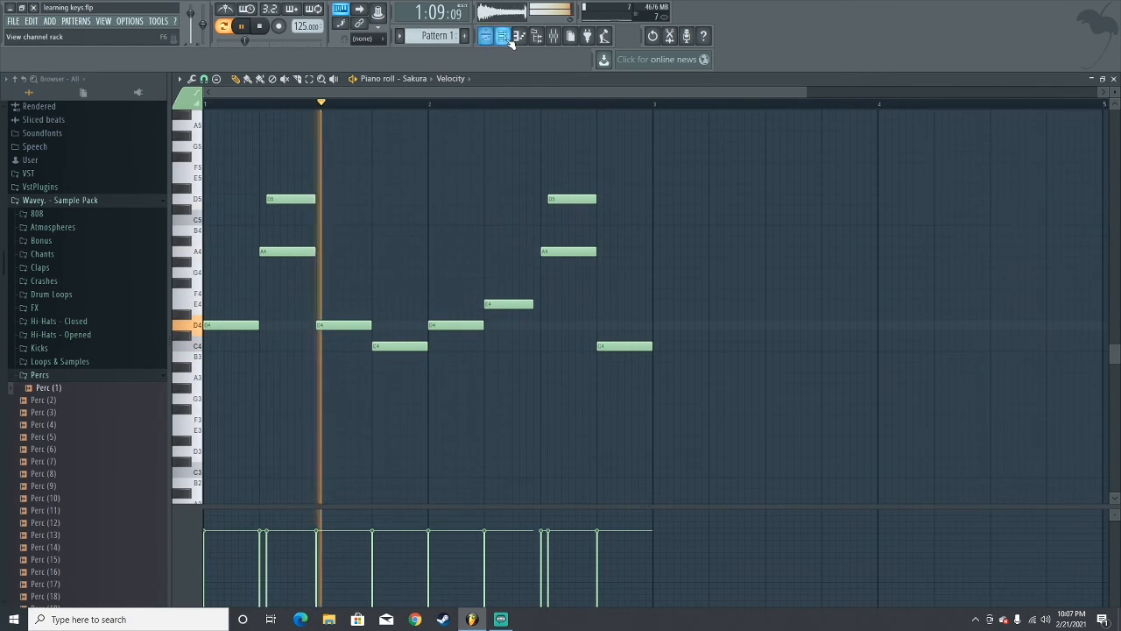
pyautogui.press('F6')
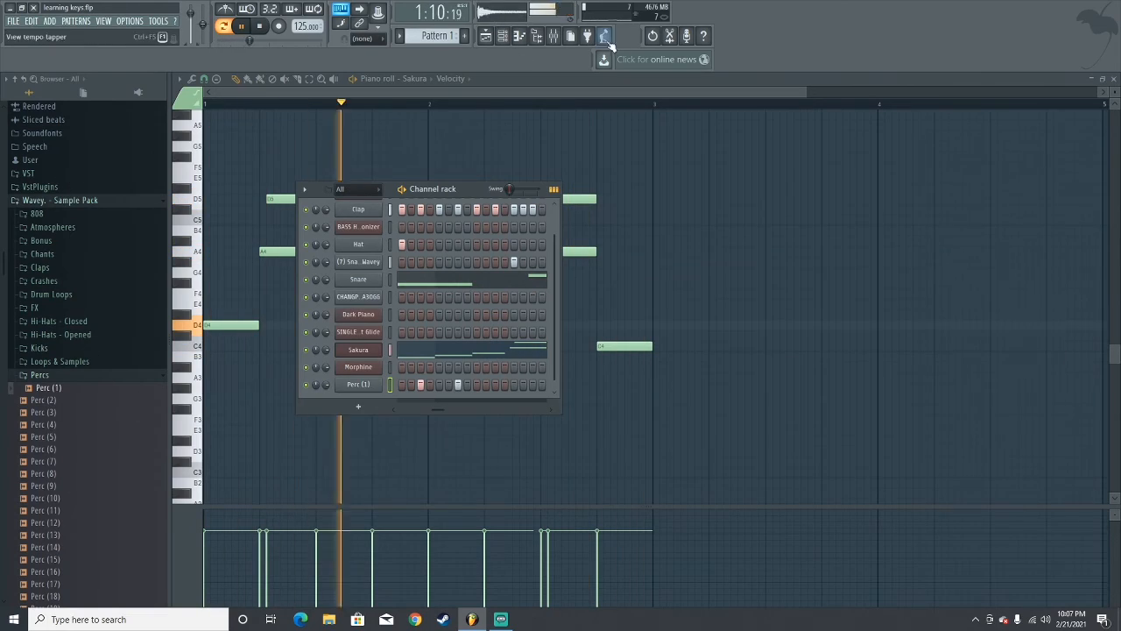
# Add a second Sakura instance as a new channel and open its presets library
pyautogui.click(553, 35)
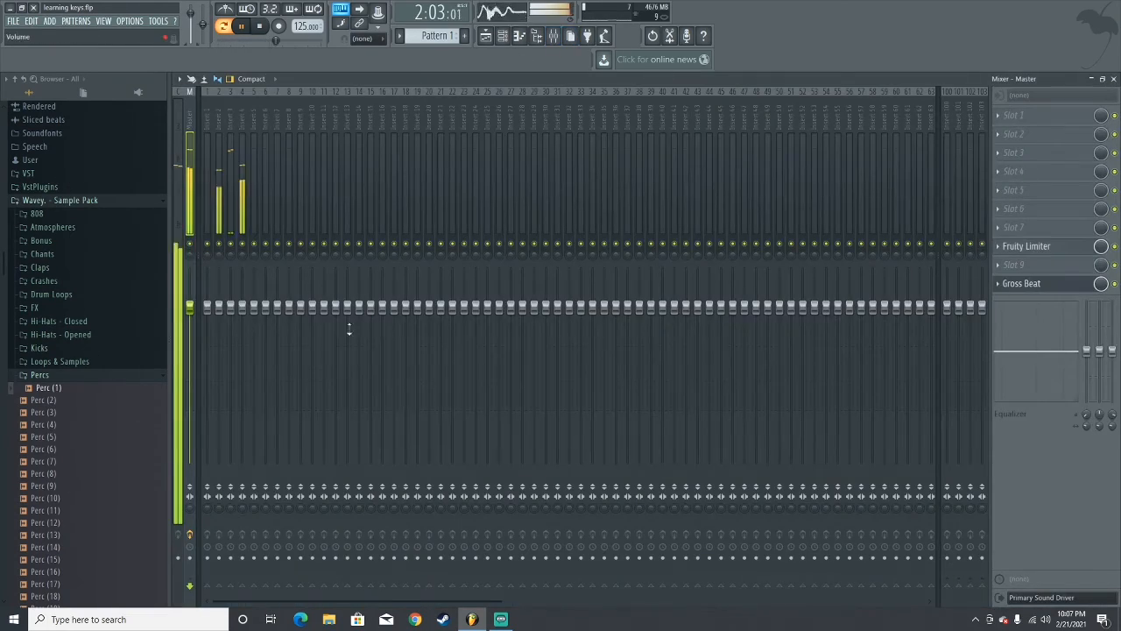
pyautogui.click(595, 38)
pyautogui.moveTo(177, 379); pyautogui.dragTo(362, 401)
pyautogui.click(508, 276)
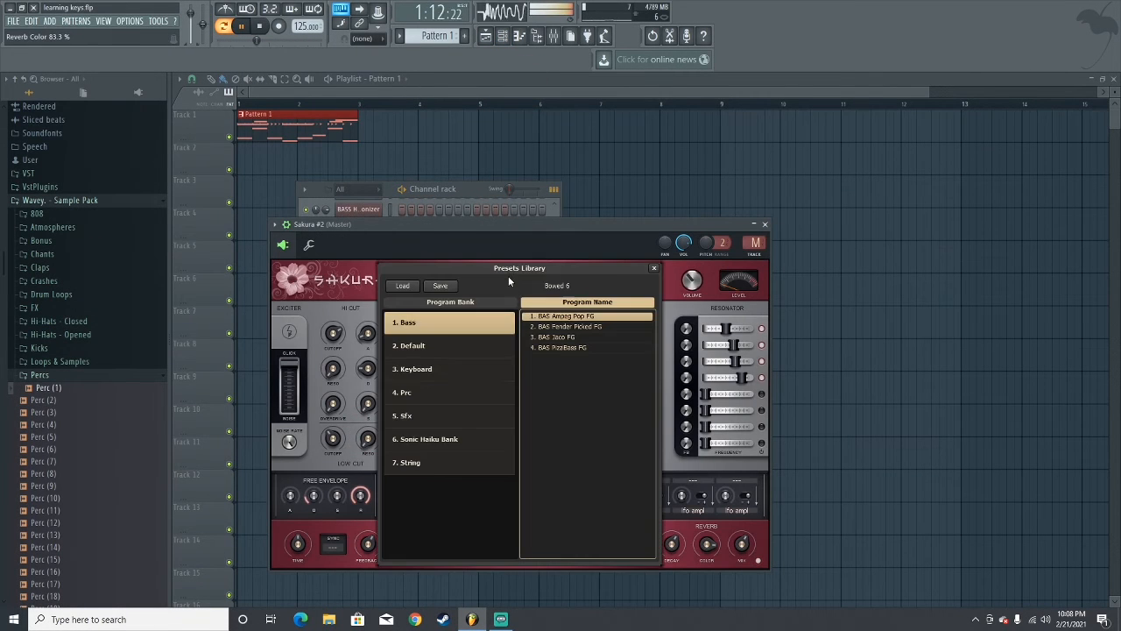
# Audition Sakura #2's String bank presets, including STR Deep Harp 1 FG, Oriental Pizzi, Mountain Man Banjo and Double Bass
pyautogui.click(432, 415)
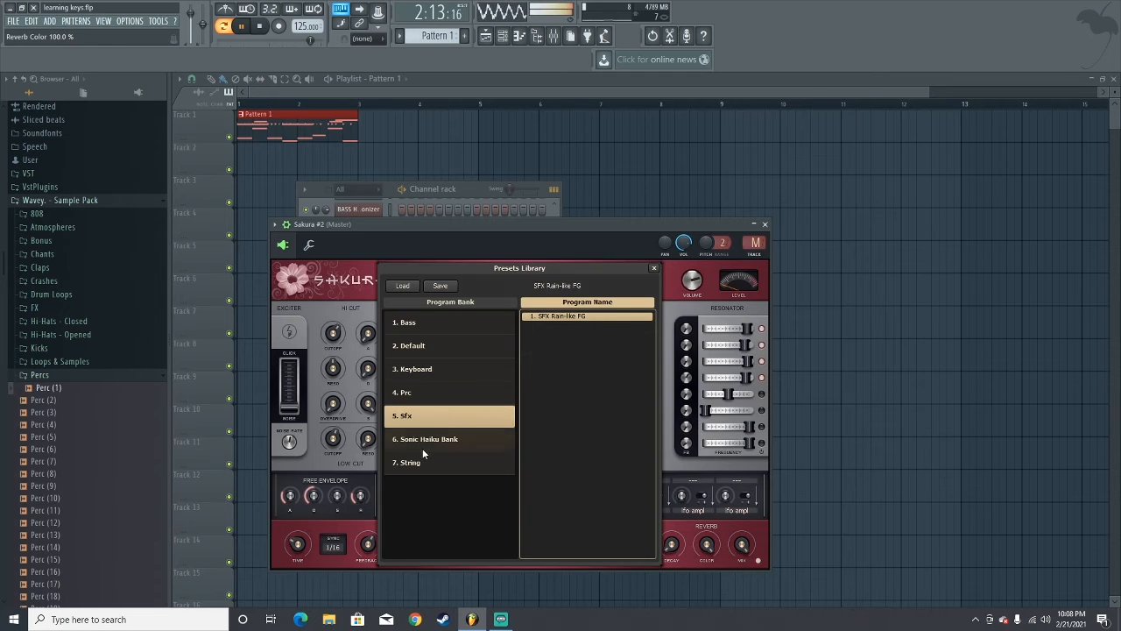
pyautogui.click(417, 463)
pyautogui.click(571, 337)
pyautogui.press('Up')
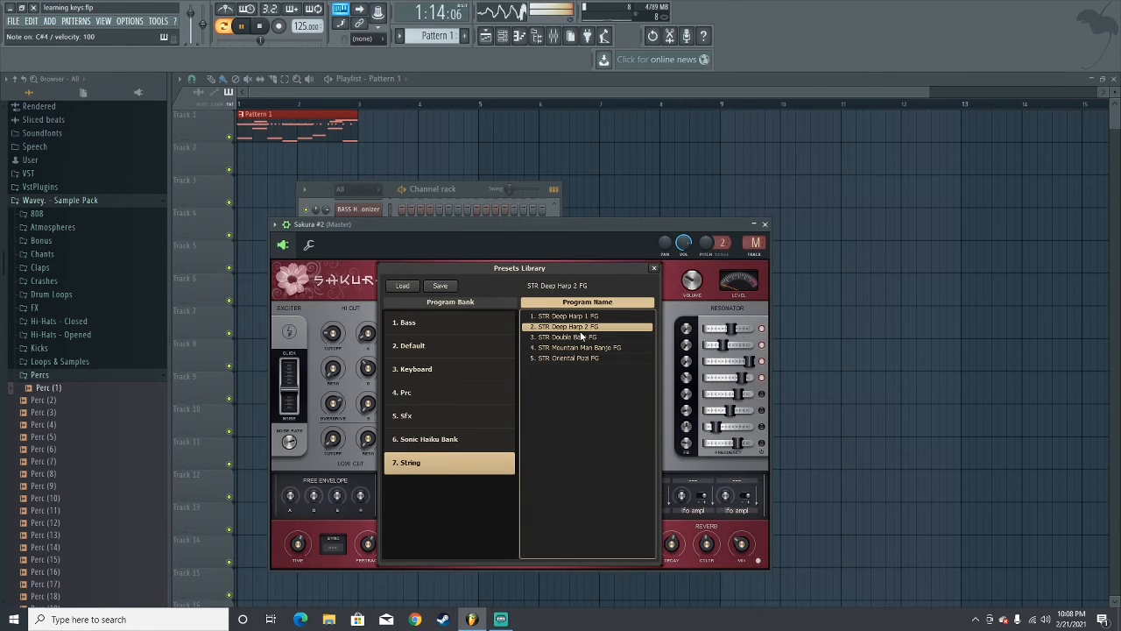
pyautogui.click(583, 316)
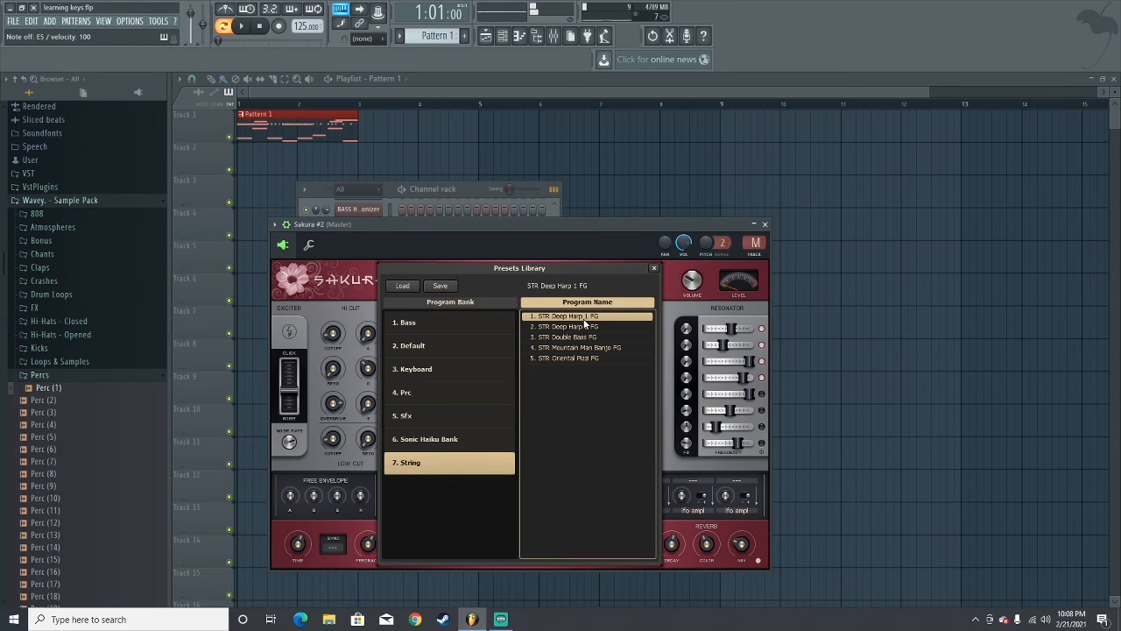
pyautogui.click(586, 358)
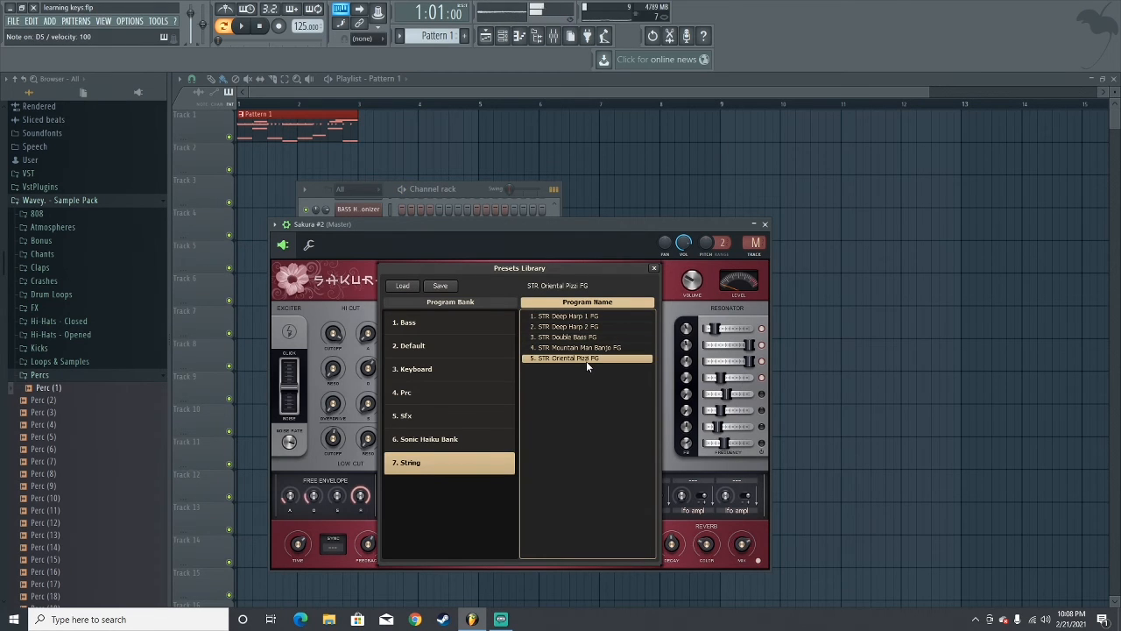
pyautogui.click(596, 347)
pyautogui.click(594, 341)
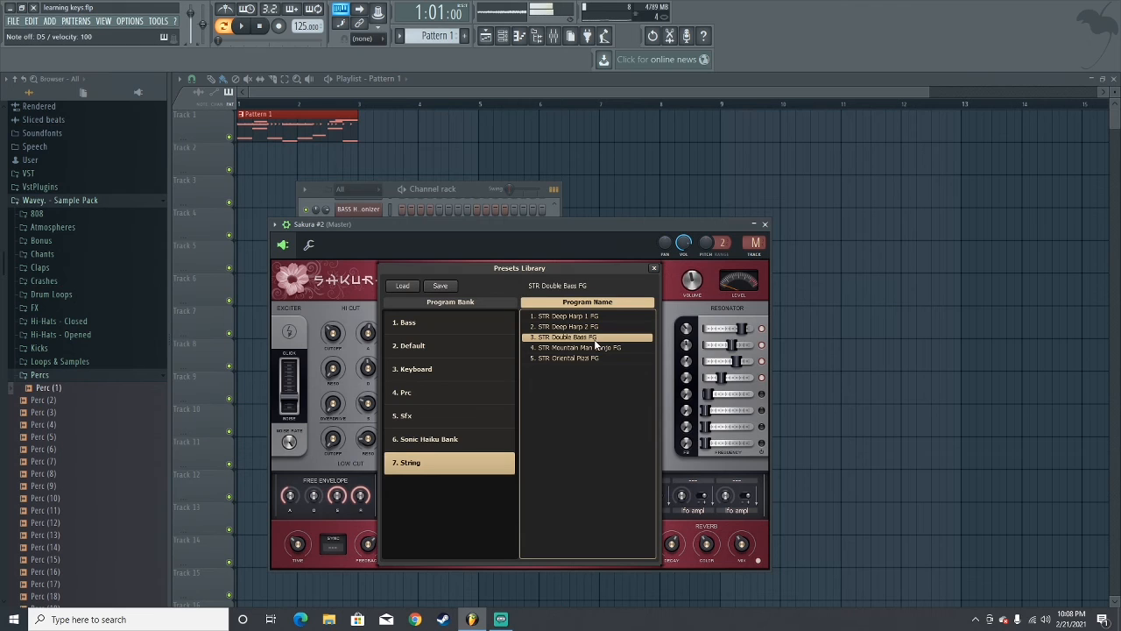
# Compare the two Deep Harp presets, settle on STR Deep Harp 2 FG, and close the Sakura #2 window
pyautogui.click(600, 327)
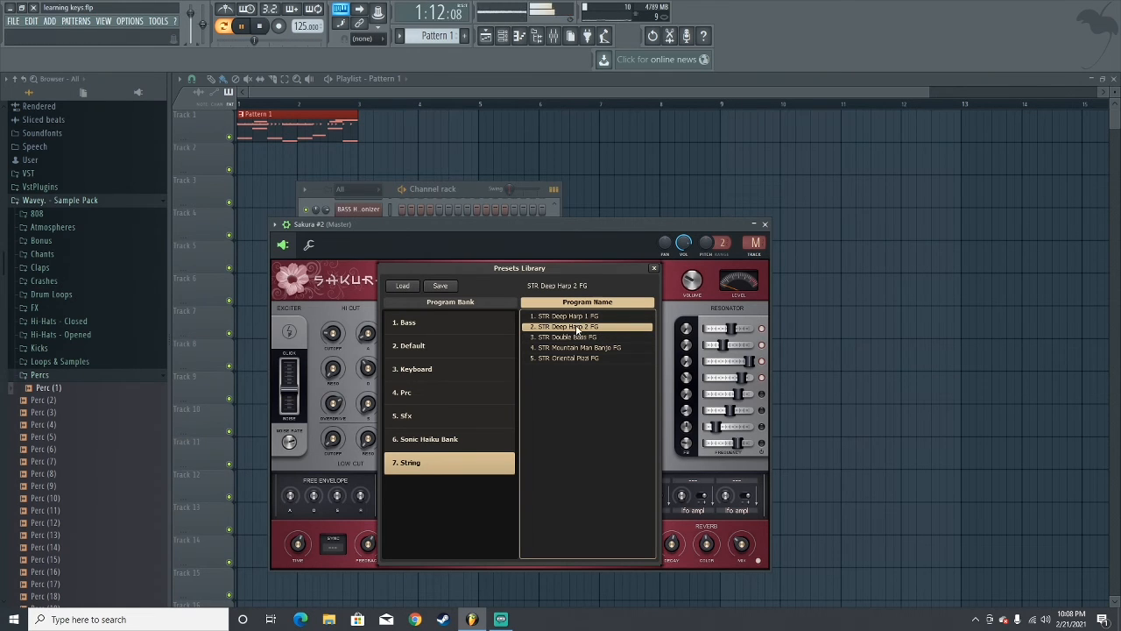
pyautogui.click(566, 318)
pyautogui.click(577, 329)
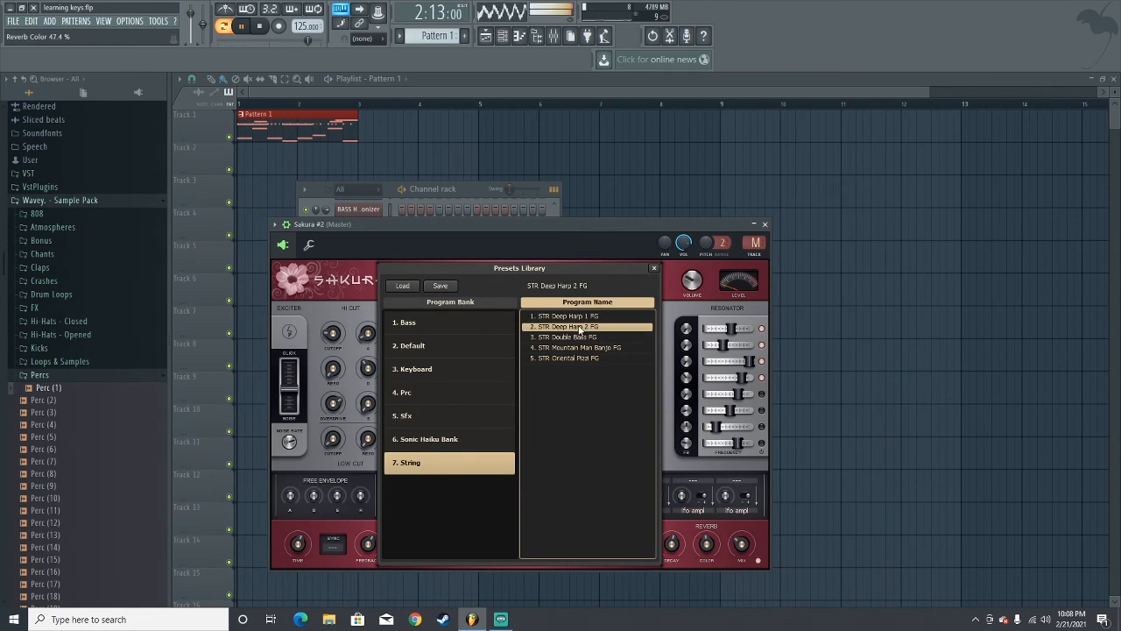
pyautogui.click(765, 225)
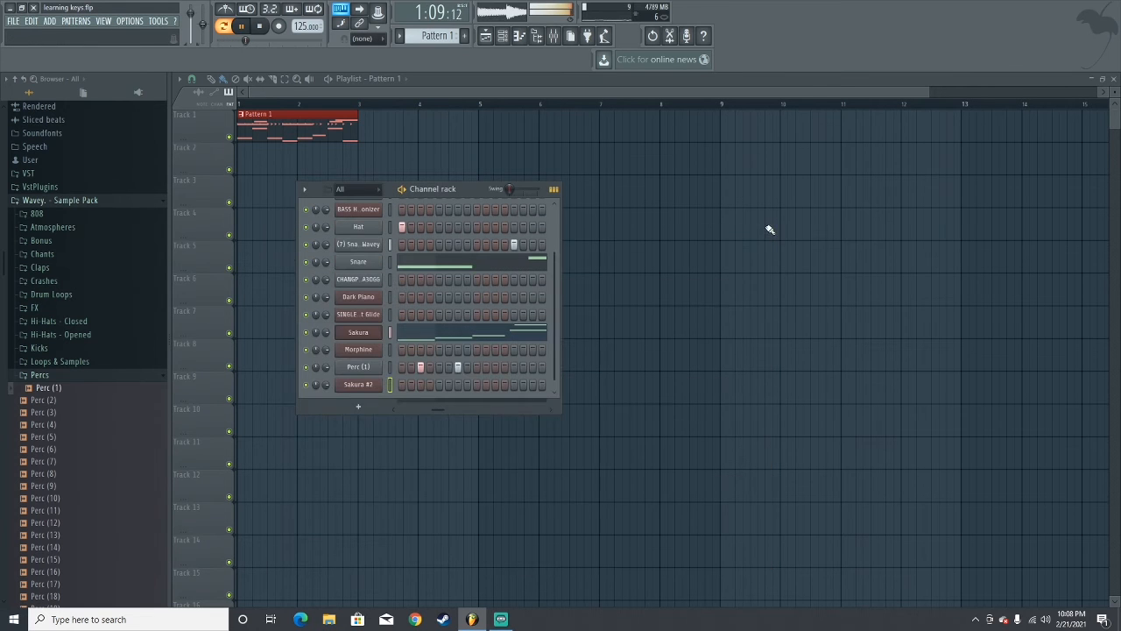
# In Sakura #2's piano roll, place two-step G4 and A4 notes on steps 3 and 5 of bar 1, checking them against playback
pyautogui.rightClick(389, 386)
pyautogui.click(404, 391)
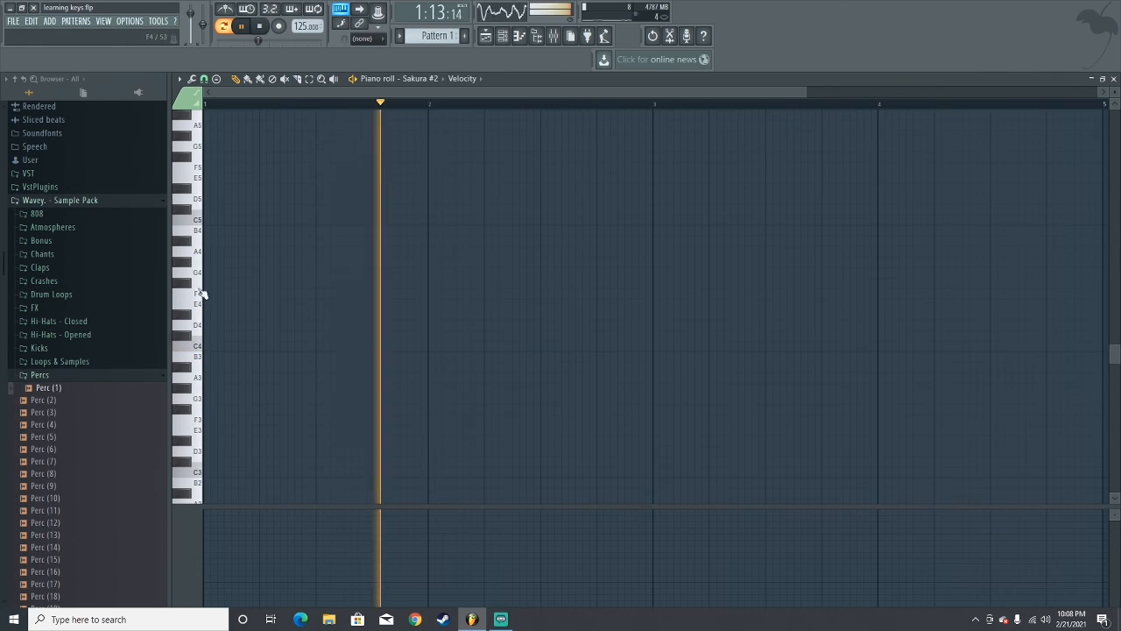
pyautogui.press('space')
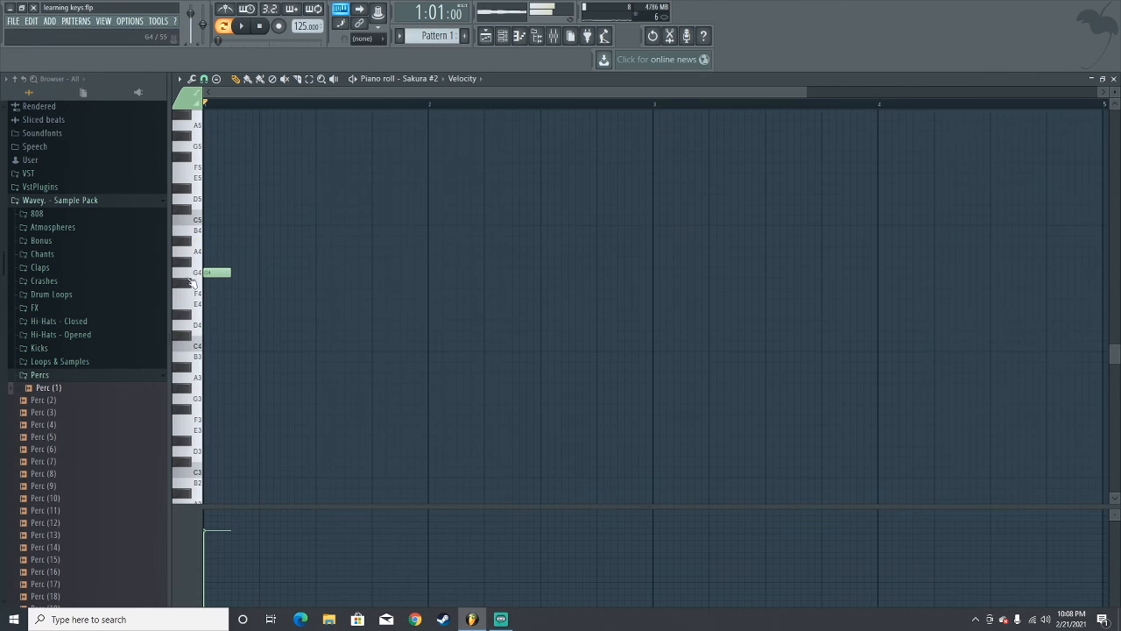
pyautogui.press('space')
pyautogui.press('space')
pyautogui.press('space')
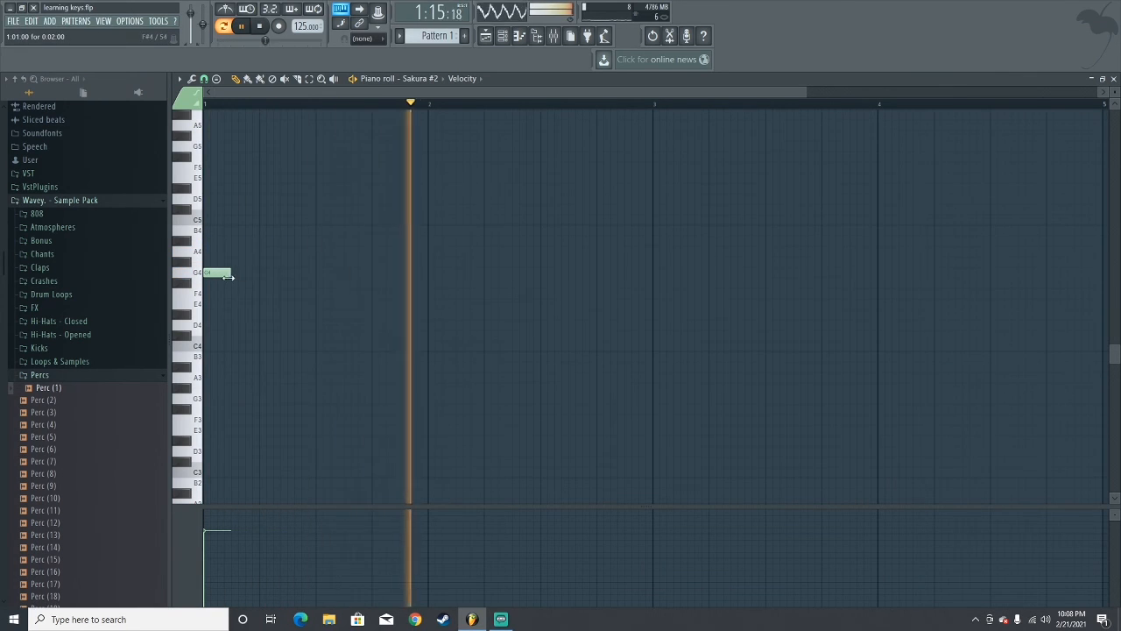
pyautogui.press('space')
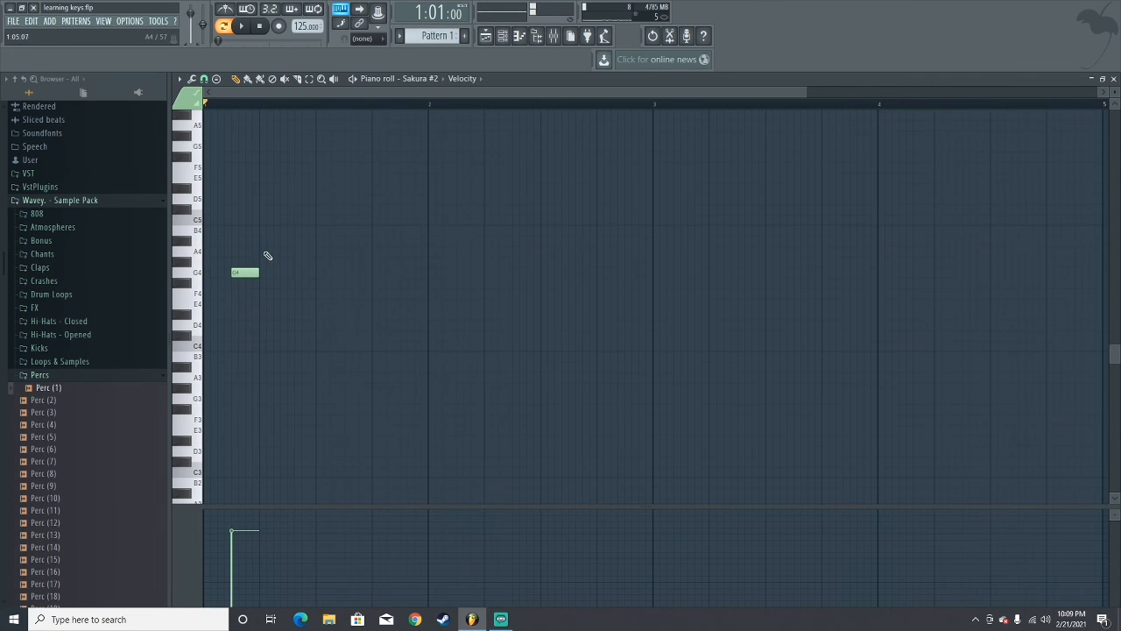
pyautogui.press('space')
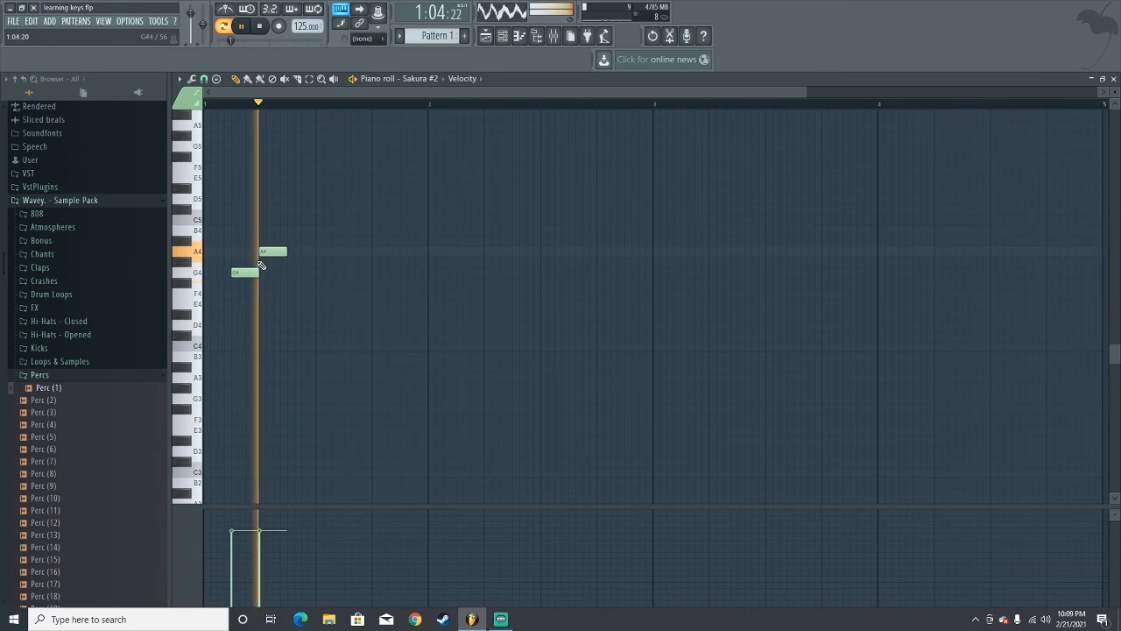
# Duplicate the G4 and A4 pair directly after itself and switch back to the Draw tool
pyautogui.moveTo(202, 223); pyautogui.dragTo(305, 287)
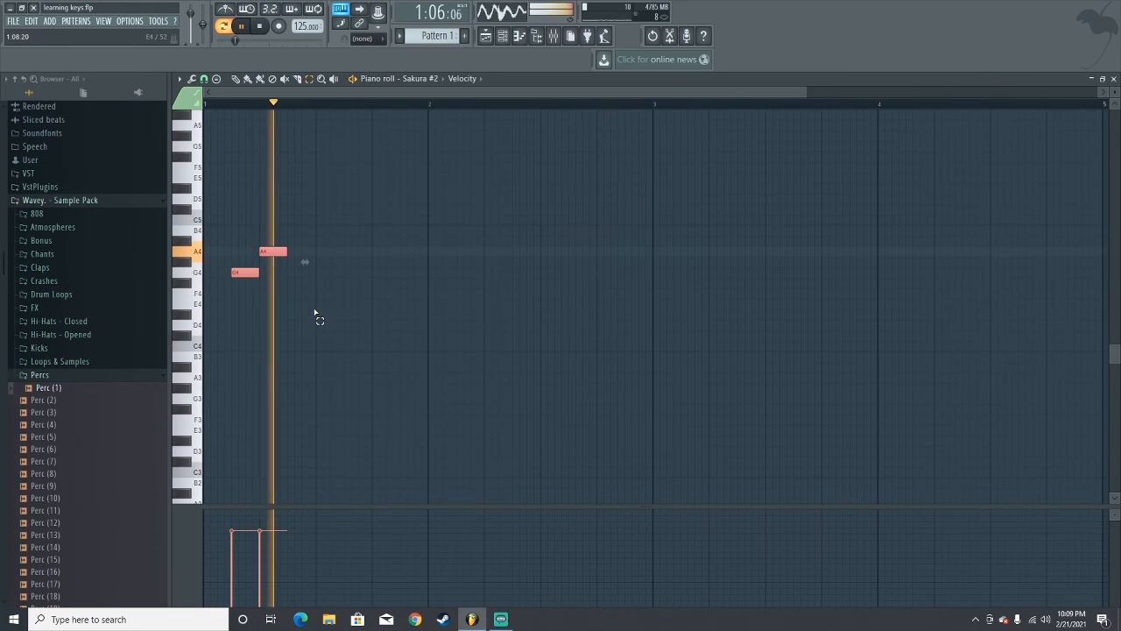
pyautogui.hotkey('ctrl', 'b')
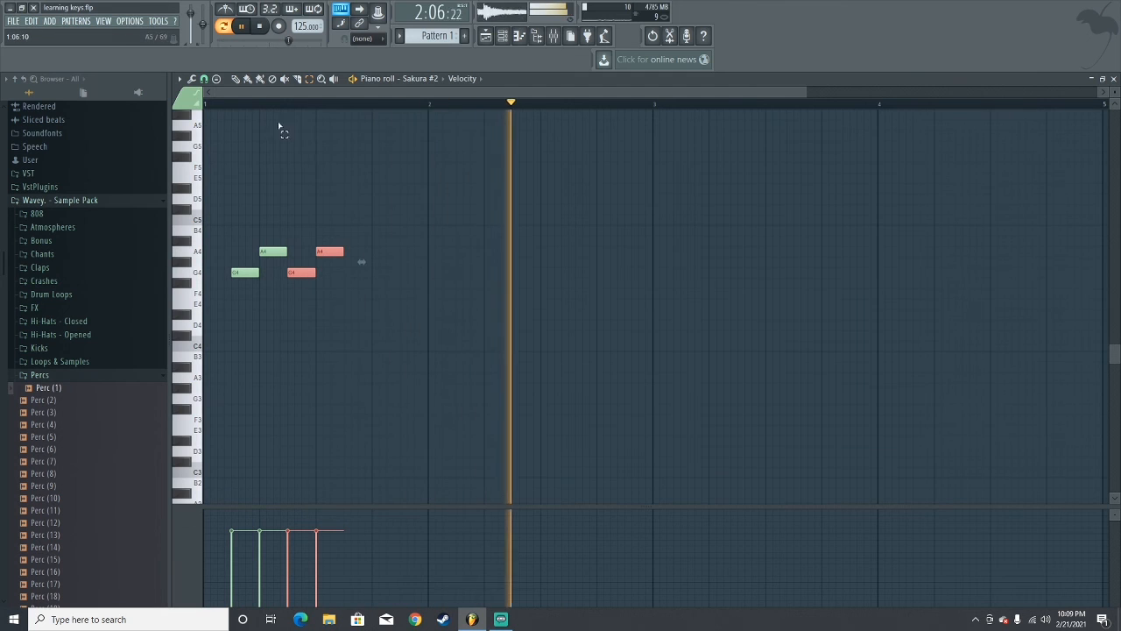
pyautogui.click(234, 80)
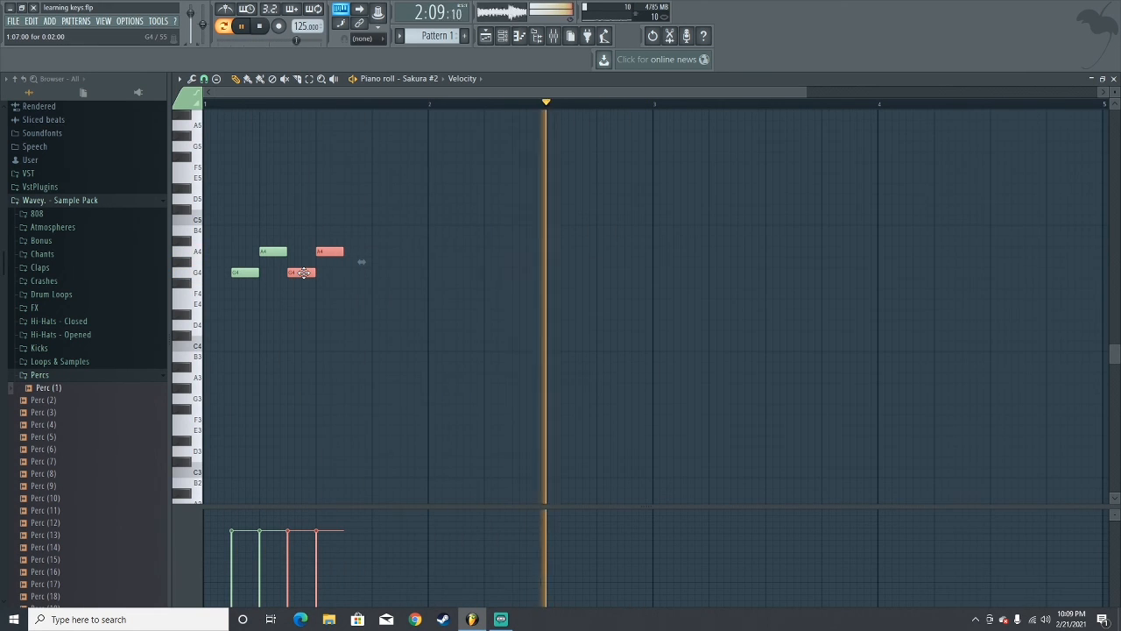
# Select all four G4 and A4 notes in bar 1 and duplicate them directly after themselves
pyautogui.click(320, 294)
pyautogui.rightClick(323, 295)
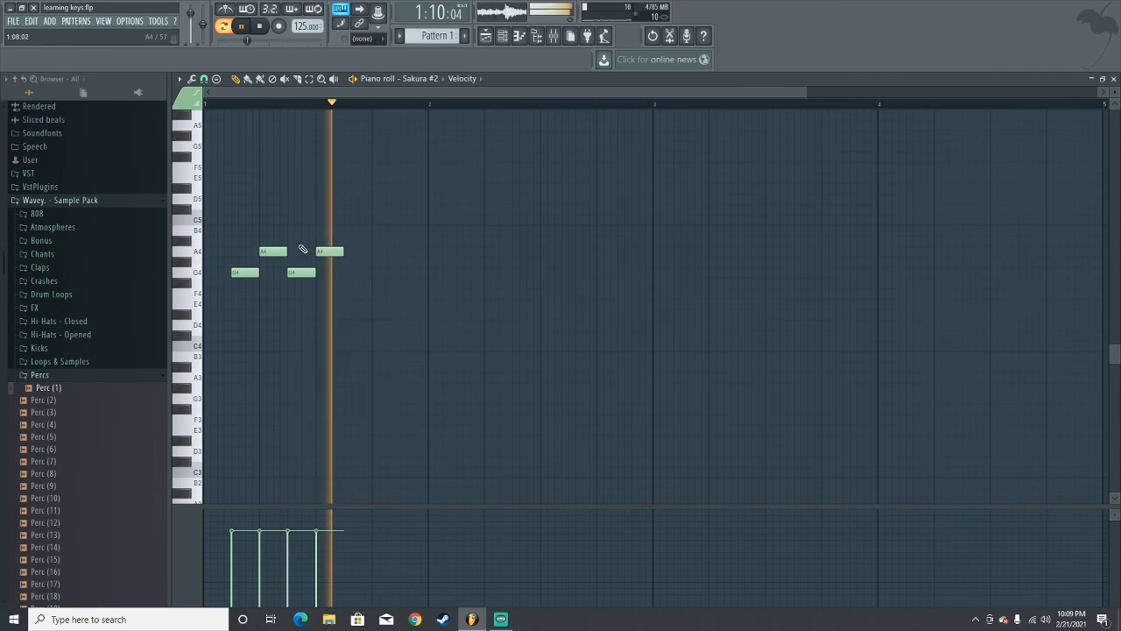
pyautogui.click(309, 79)
pyautogui.moveTo(230, 225); pyautogui.dragTo(360, 325)
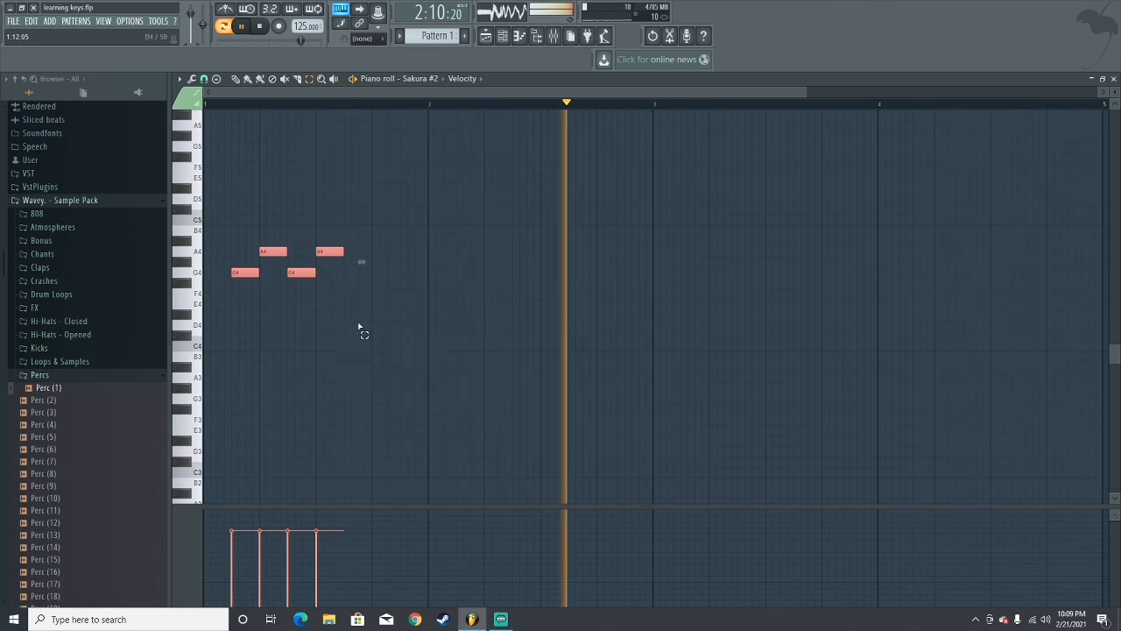
pyautogui.hotkey('ctrl', 'b')
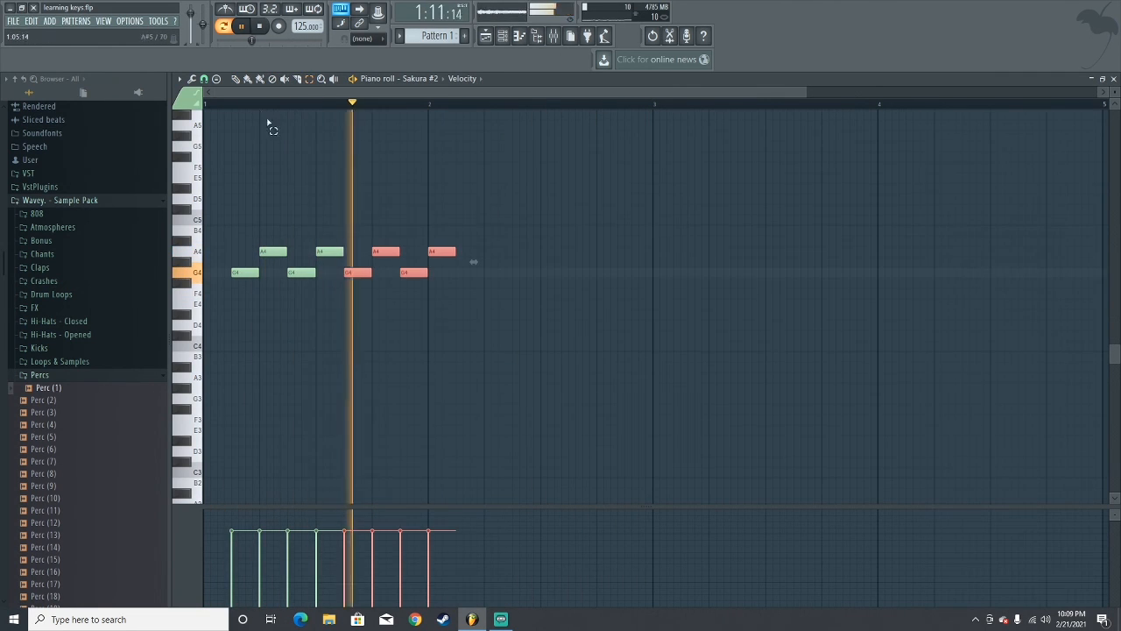
# Move the duplicated four-note group an octave down to G3 and A3, starting on step 13 of bar 1, and play it back
pyautogui.press('p')
pyautogui.moveTo(362, 273); pyautogui.dragTo(446, 273)
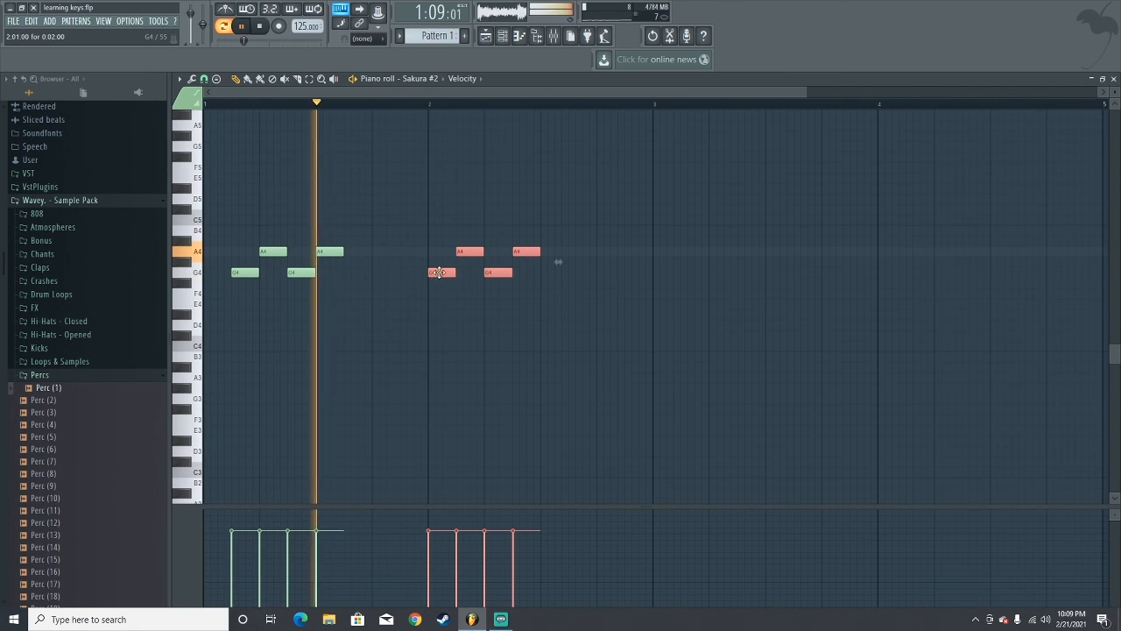
pyautogui.press('space')
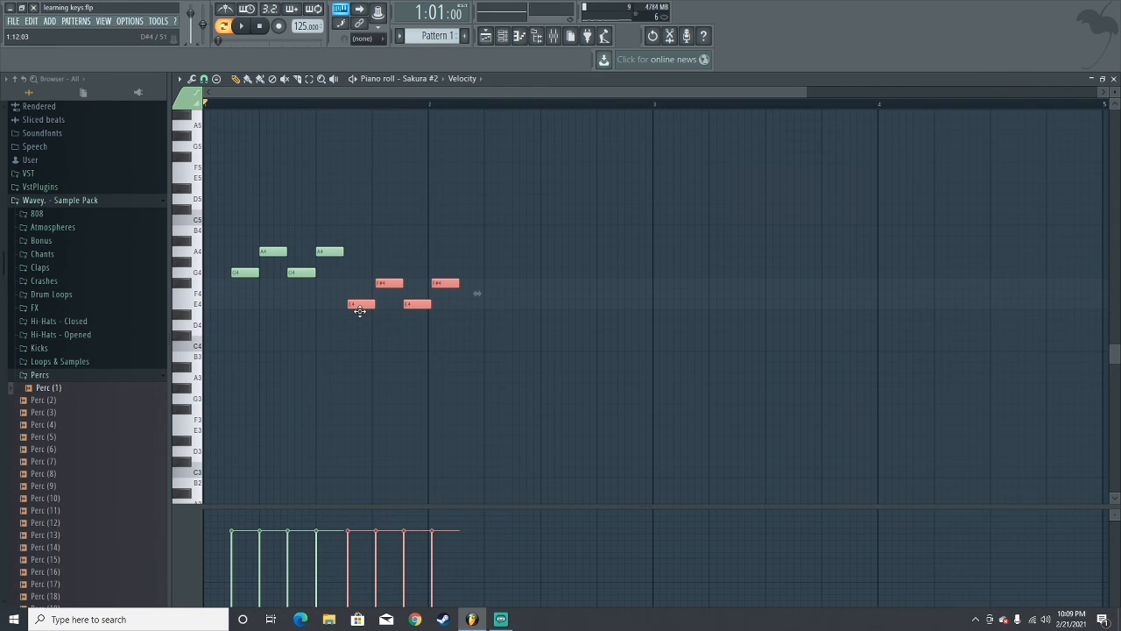
pyautogui.moveTo(344, 422); pyautogui.dragTo(386, 394)
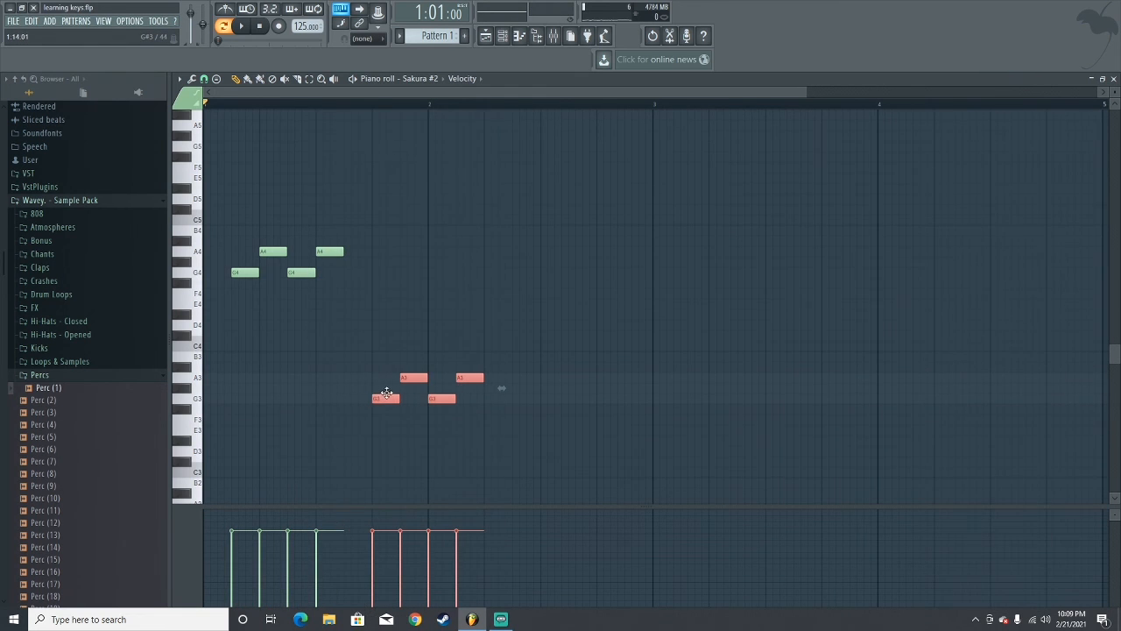
pyautogui.press('space')
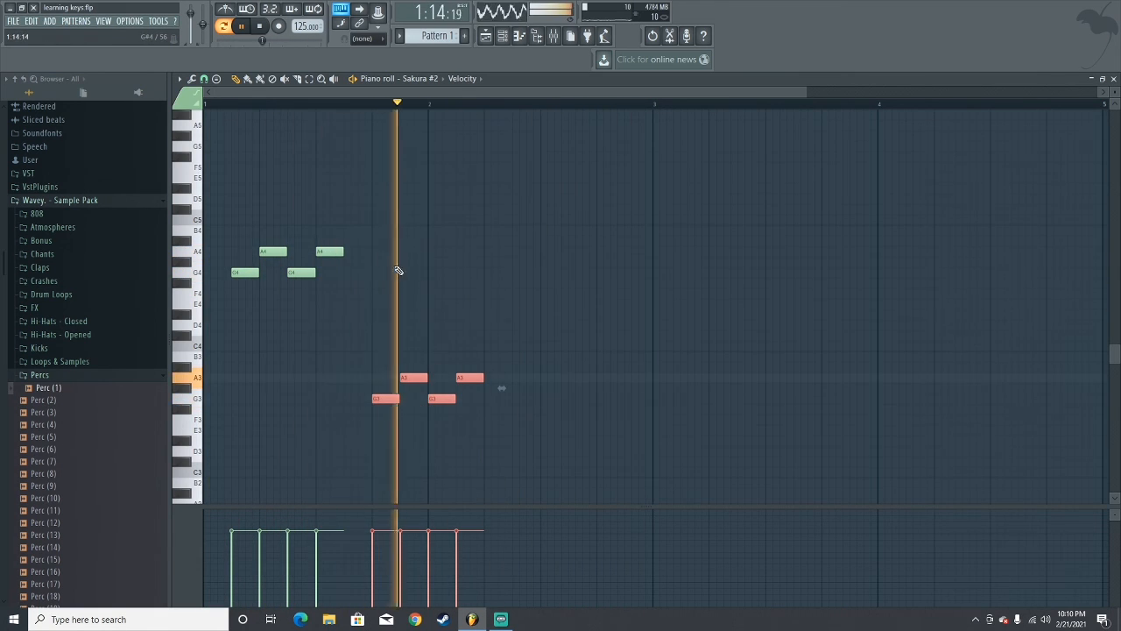
# Check the playing pattern in the Playlist and Channel rack, and select all the Sakura #2 notes in the piano roll
pyautogui.press('F5')
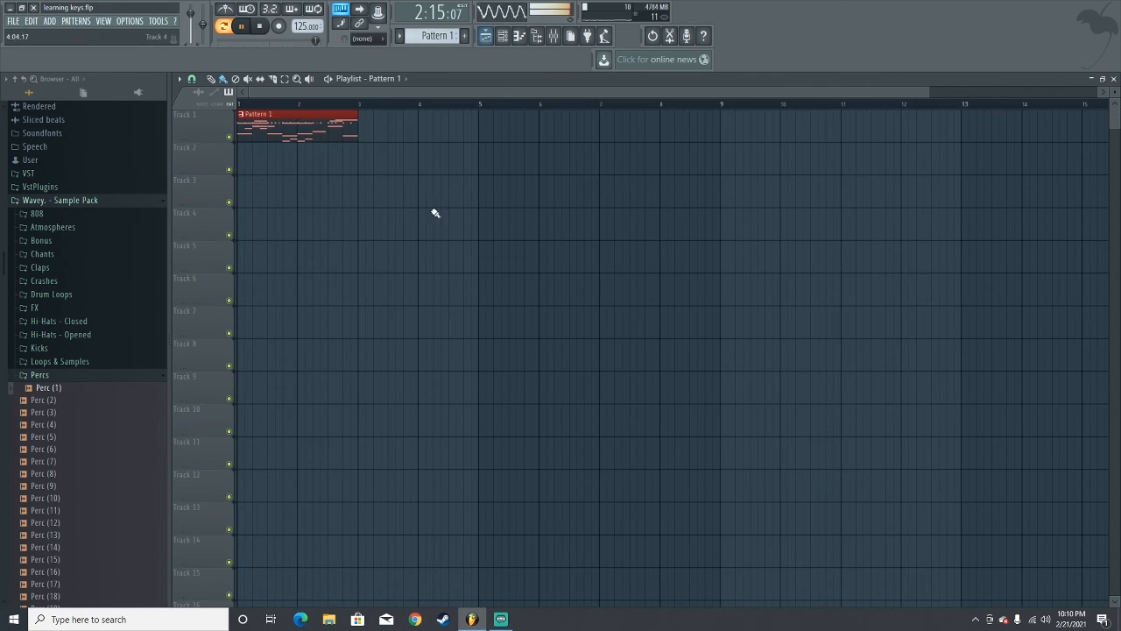
pyautogui.click(502, 38)
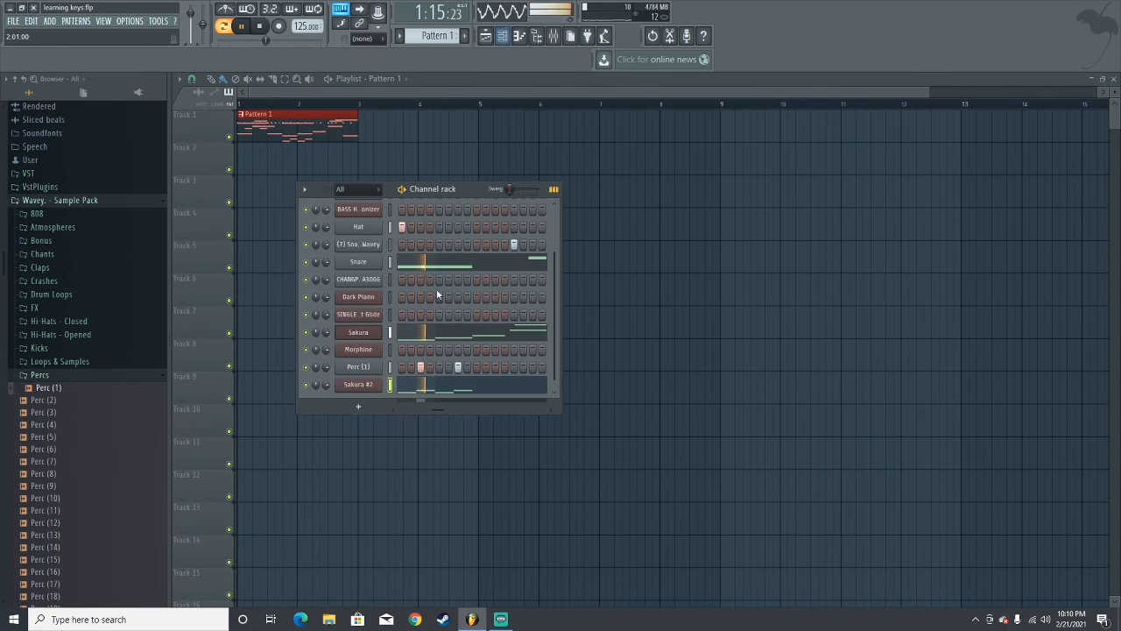
pyautogui.moveTo(448, 197); pyautogui.dragTo(522, 171)
pyautogui.click(485, 37)
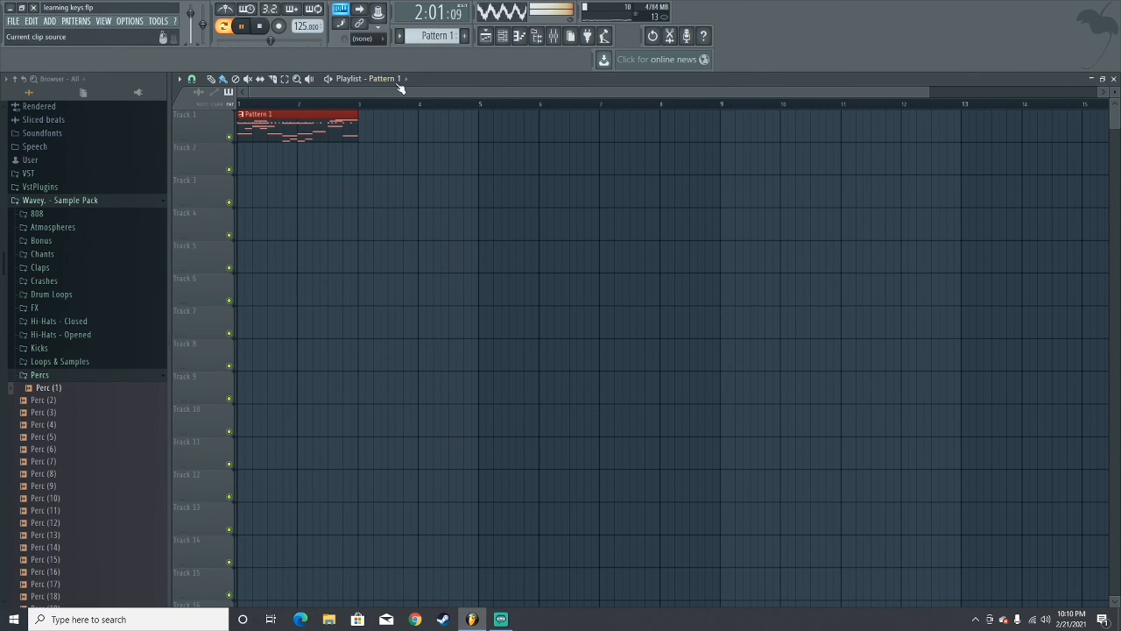
pyautogui.click(489, 40)
pyautogui.click(502, 41)
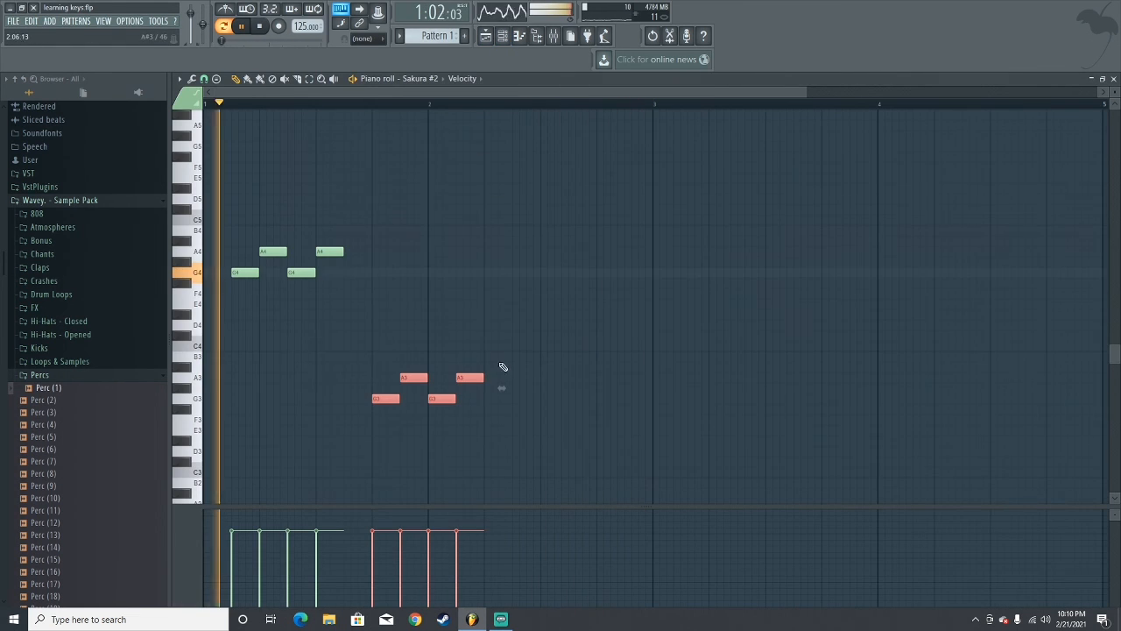
pyautogui.click(310, 79)
pyautogui.moveTo(538, 181); pyautogui.dragTo(107, 399)
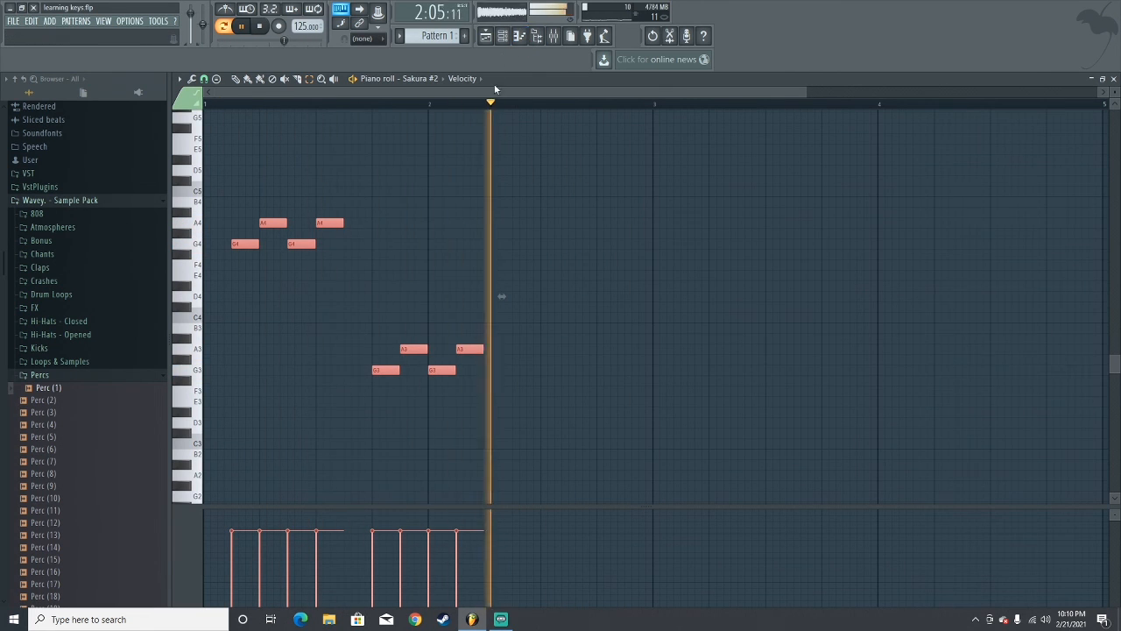
# Return to the Playlist, save the project and hide the Channel rack
pyautogui.click(494, 36)
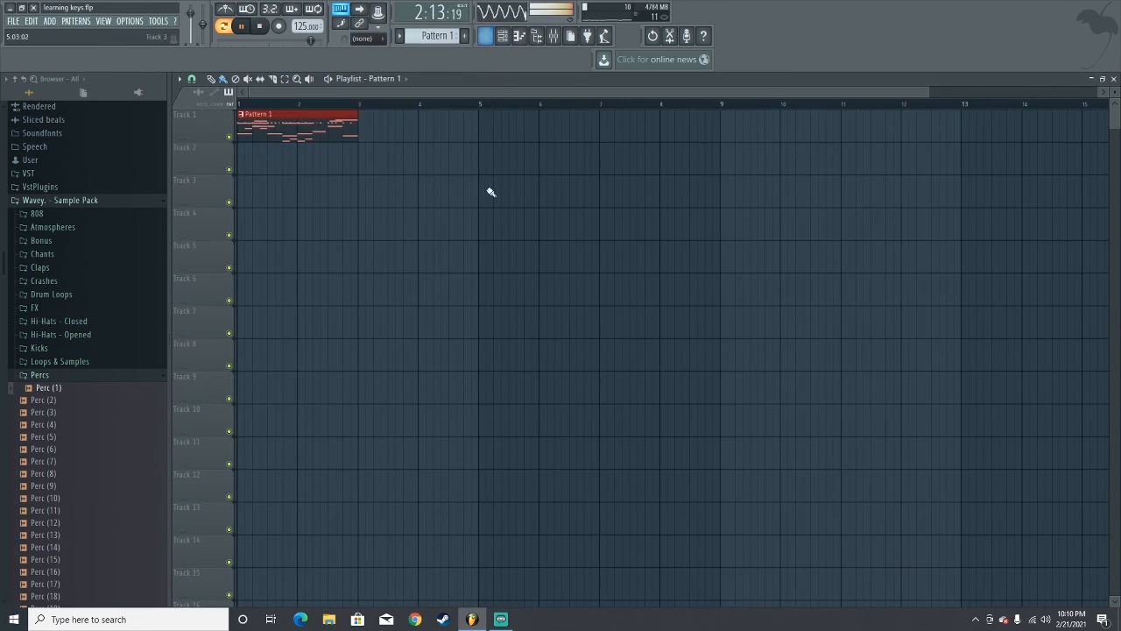
pyautogui.click(507, 39)
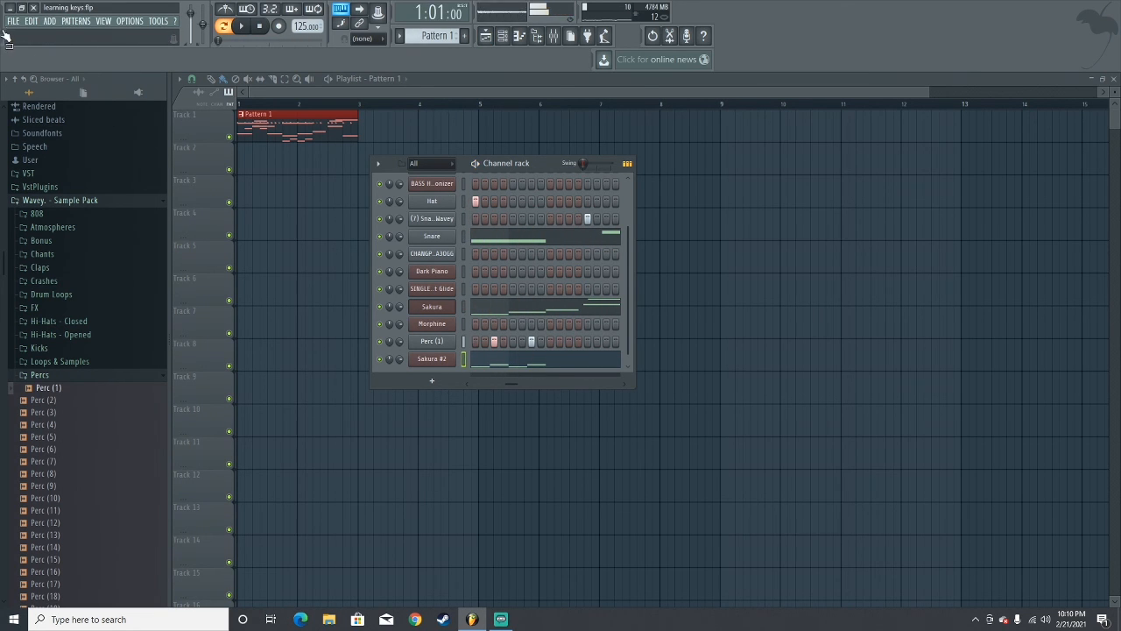
pyautogui.click(13, 22)
pyautogui.click(39, 83)
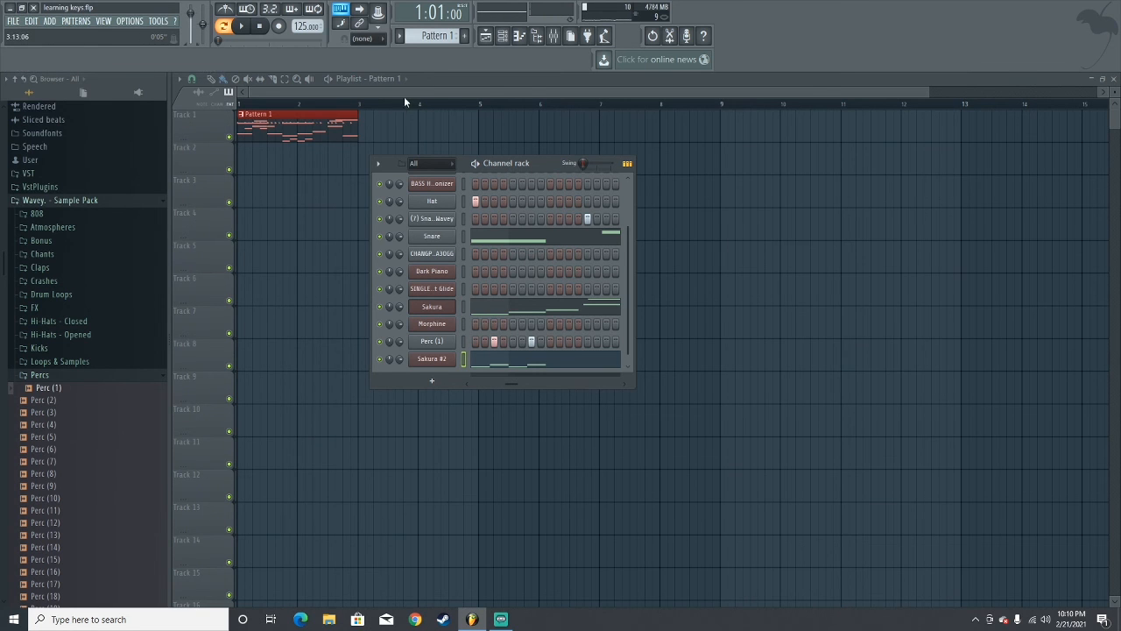
pyautogui.moveTo(406, 94); pyautogui.dragTo(55, 177)
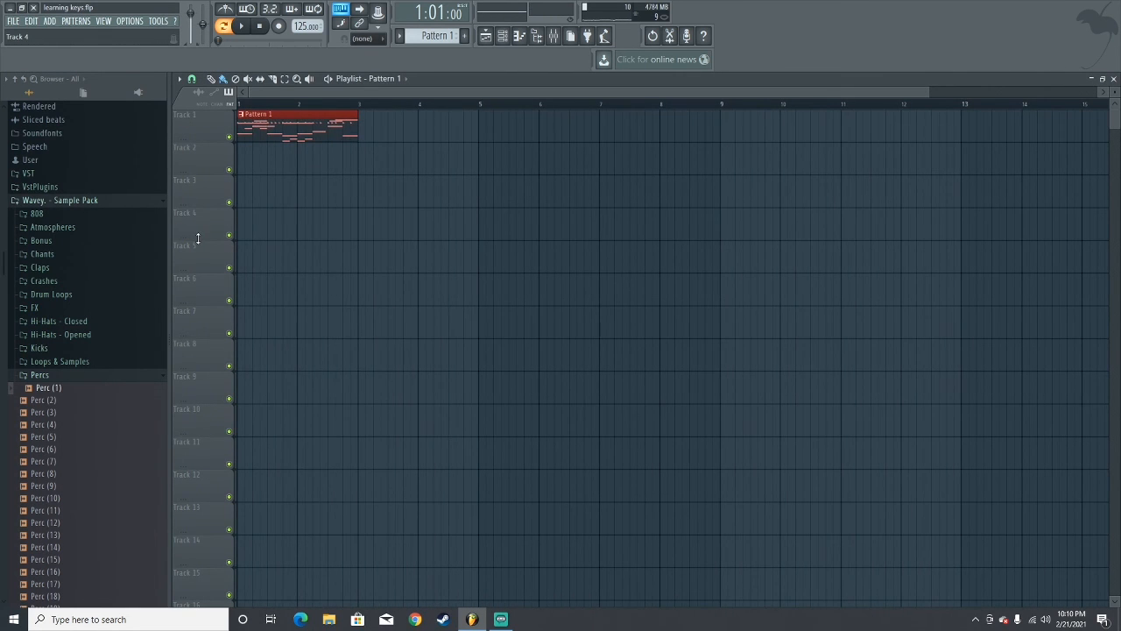